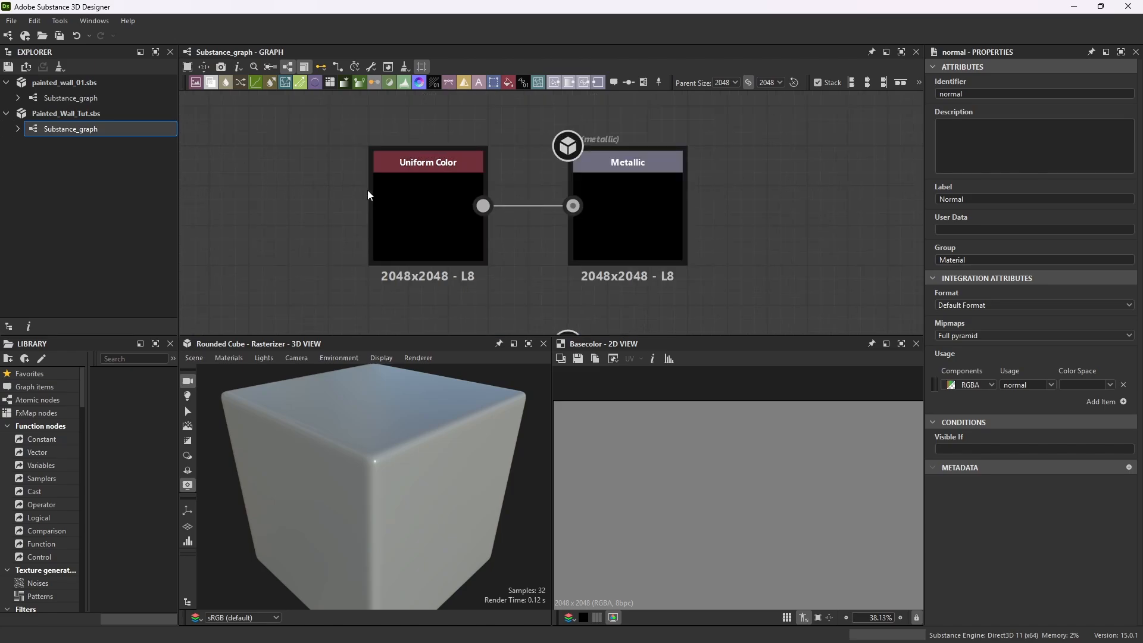
- Delete the Metallic, Ambient Occlusion and Height outputs together with the Uniform Color nodes connected to them
left_click_drag(767, 113, 280, 296)
key("Delete")
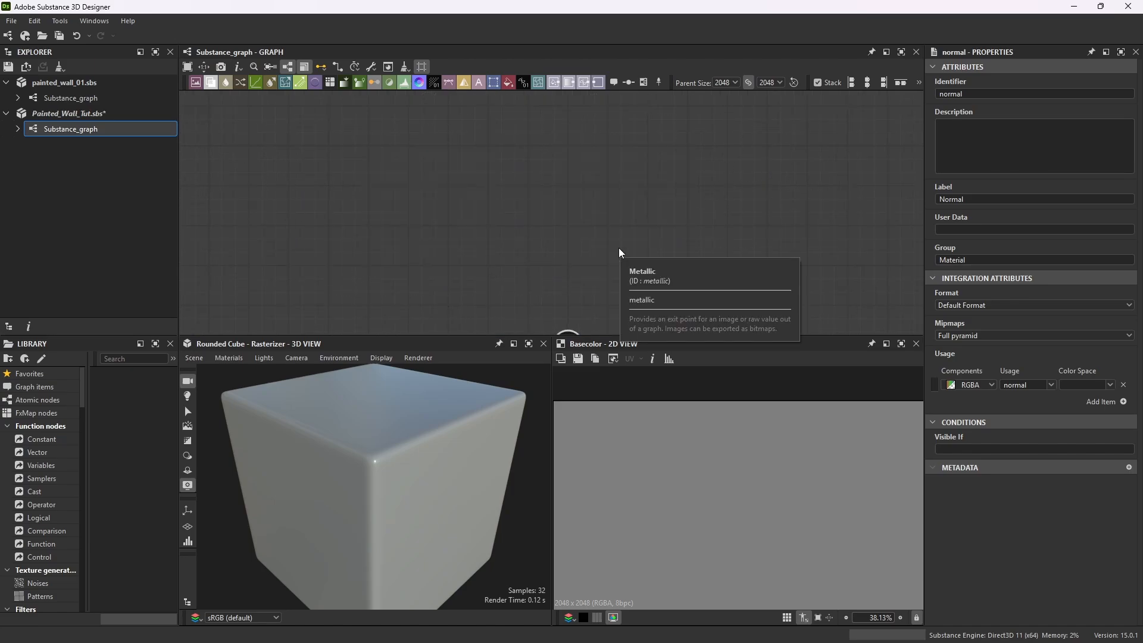
key("f")
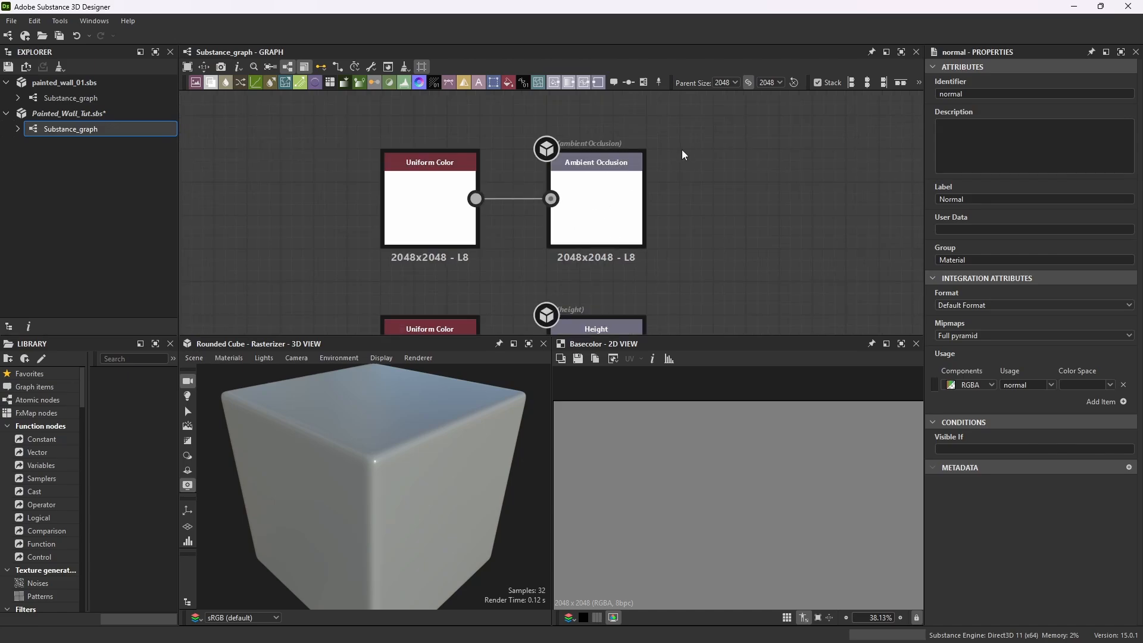
left_click_drag(681, 149, 359, 287)
key("Delete")
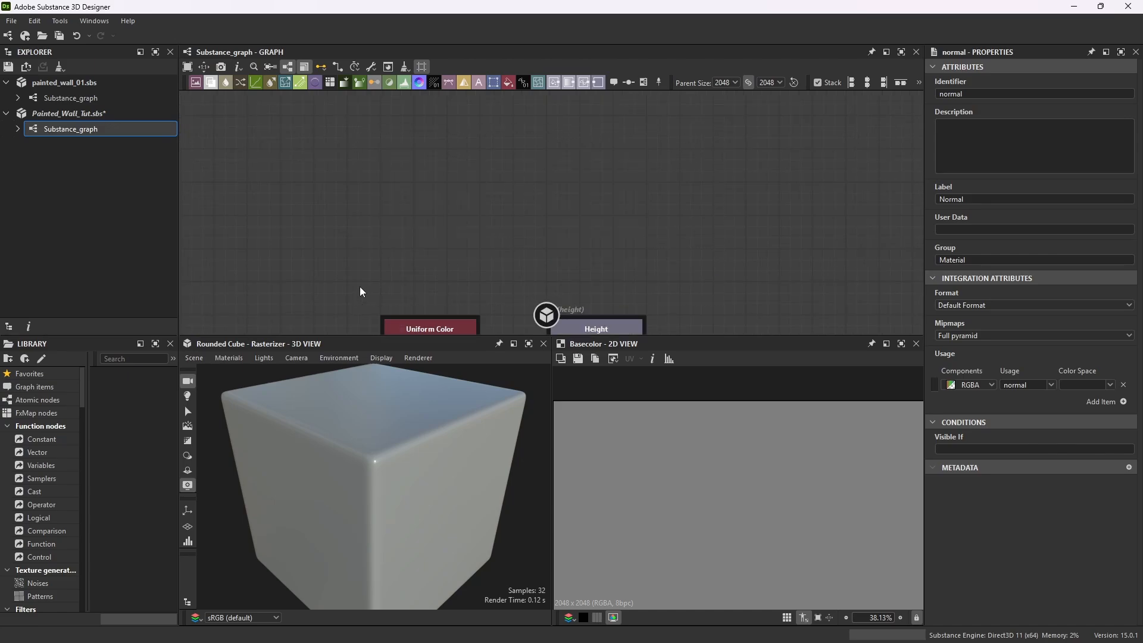
key("f")
left_click_drag(592, 217, 306, 343)
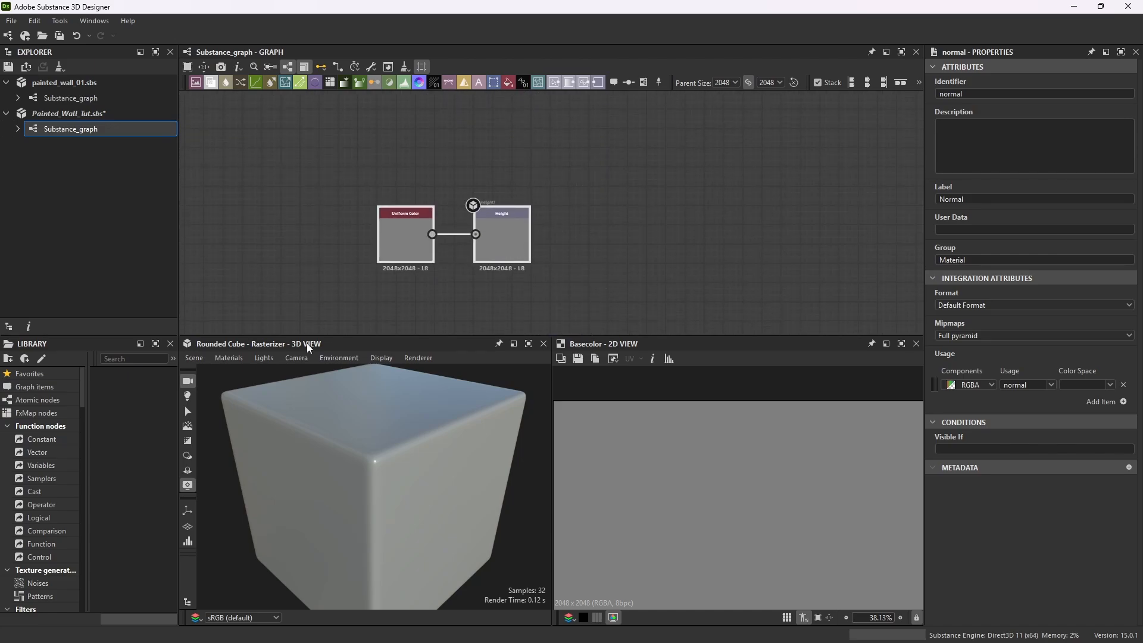
key("Delete")
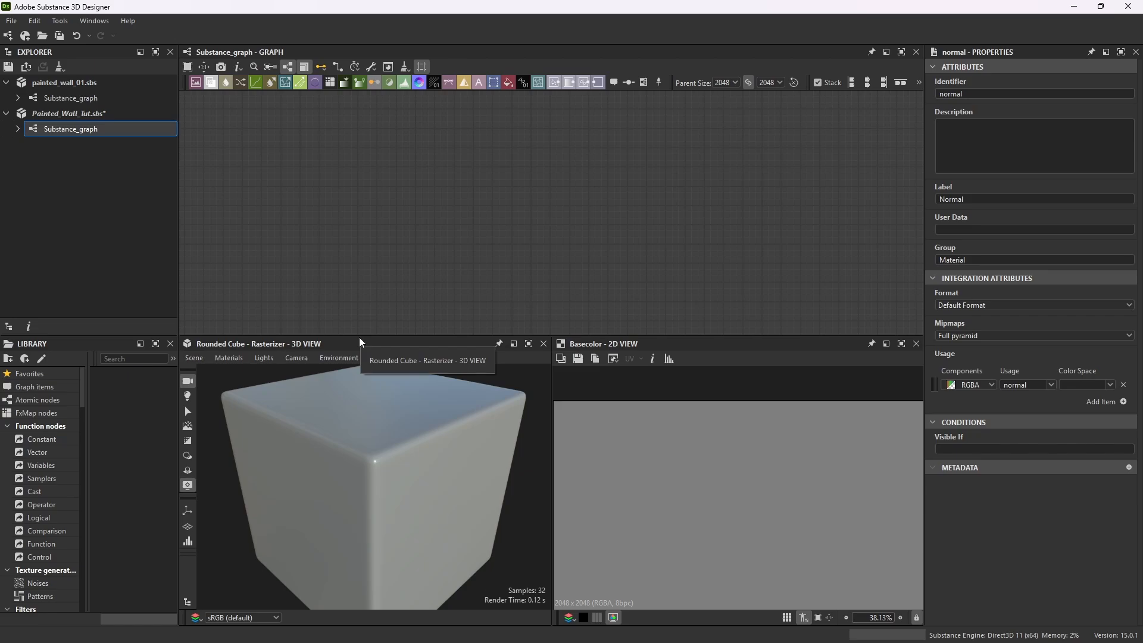
- Delete the Uniform Color node feeding the Base Color output
key("ctrl+v")
scroll(494, 119, "up", 2)
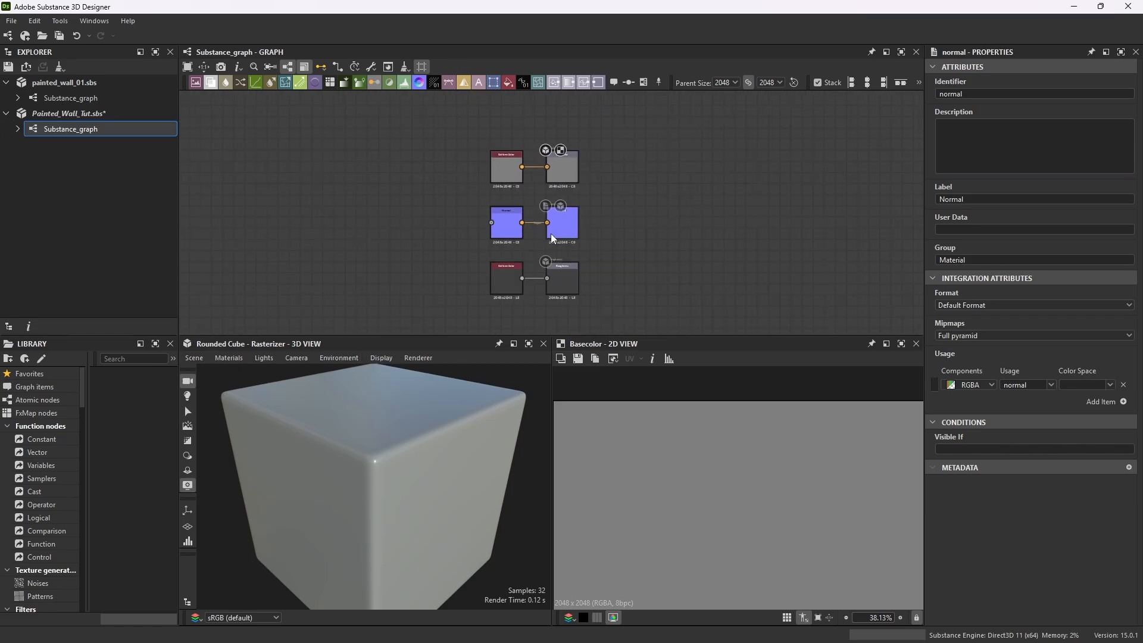
scroll(500, 160, "up", 4)
scroll(581, 159, "down", 2)
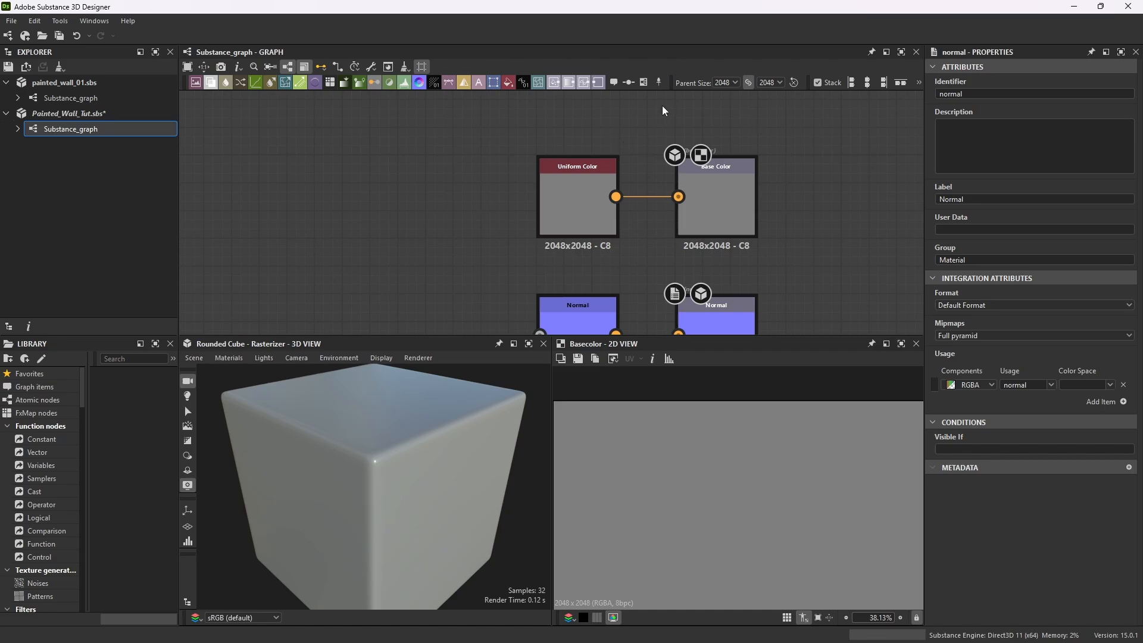
left_click(581, 171)
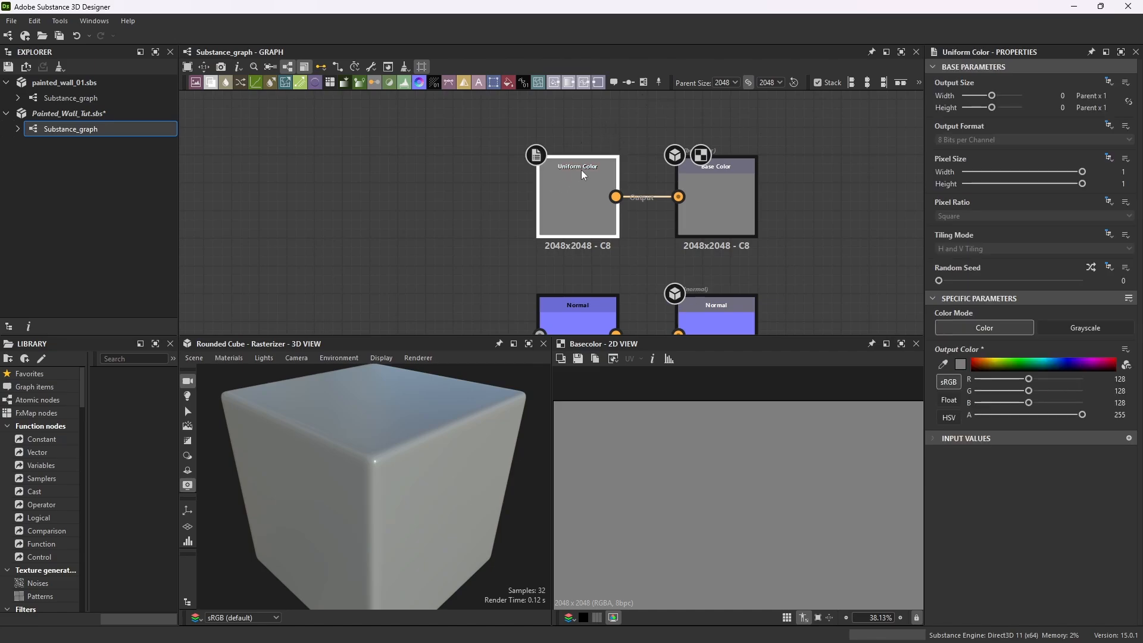
key("Delete")
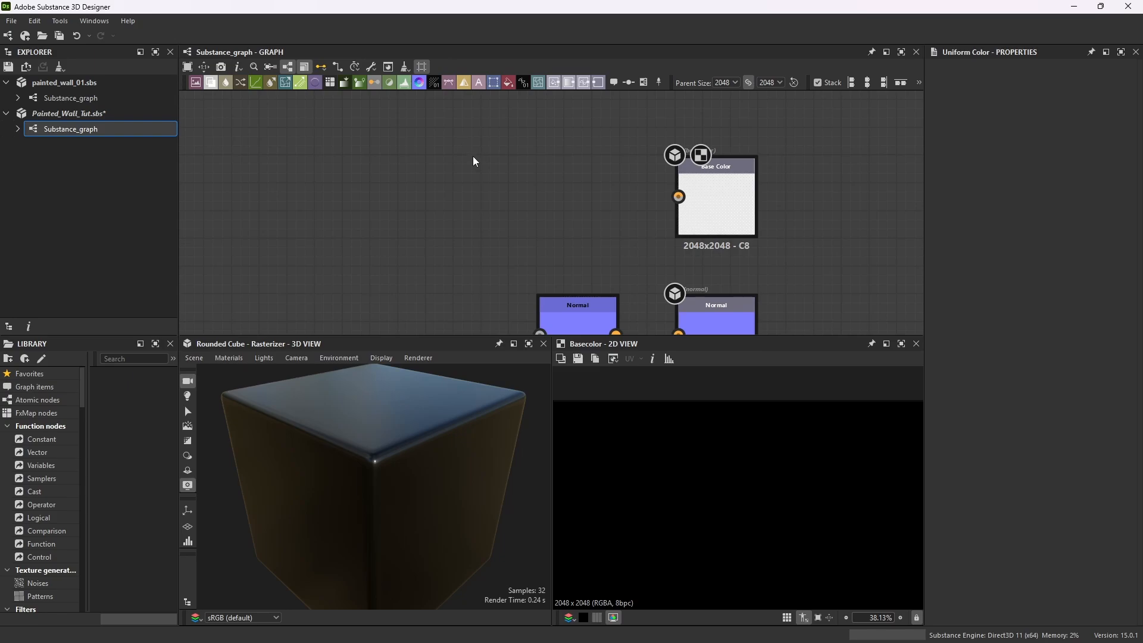
- Add a new Uniform Color node beside the Base Color output and place a duplicate directly below it
key("space")
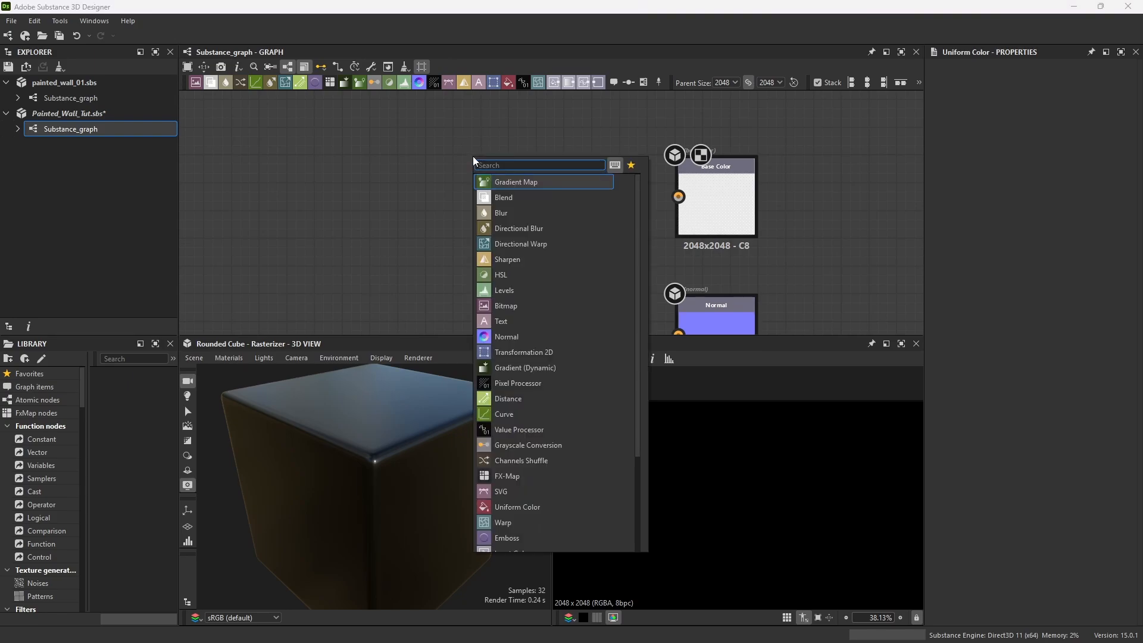
type("color")
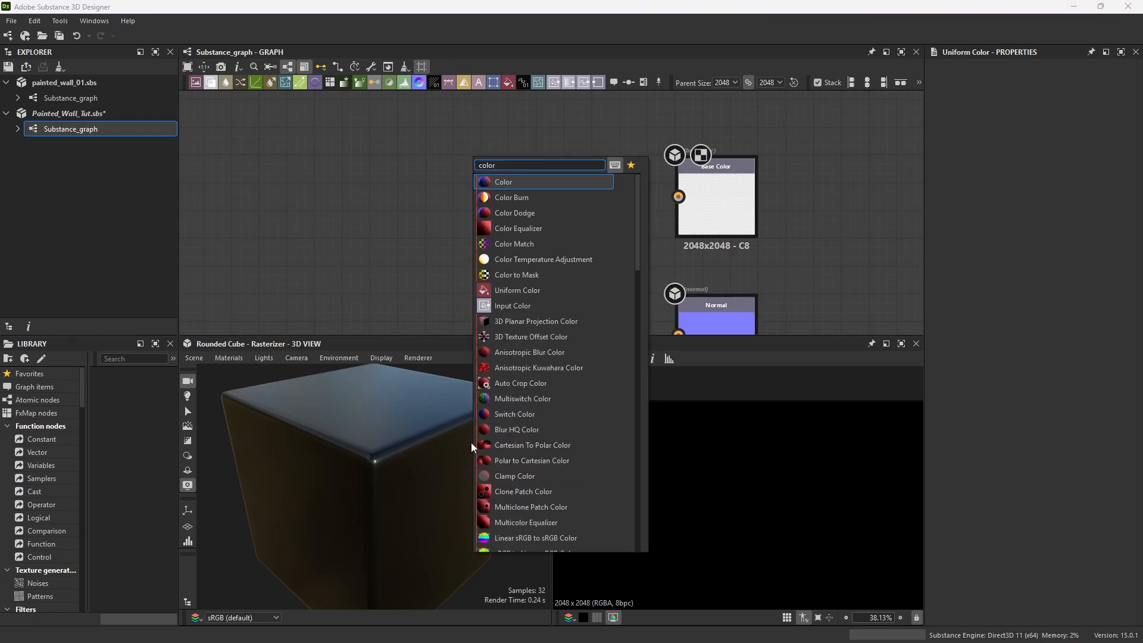
left_click(533, 290)
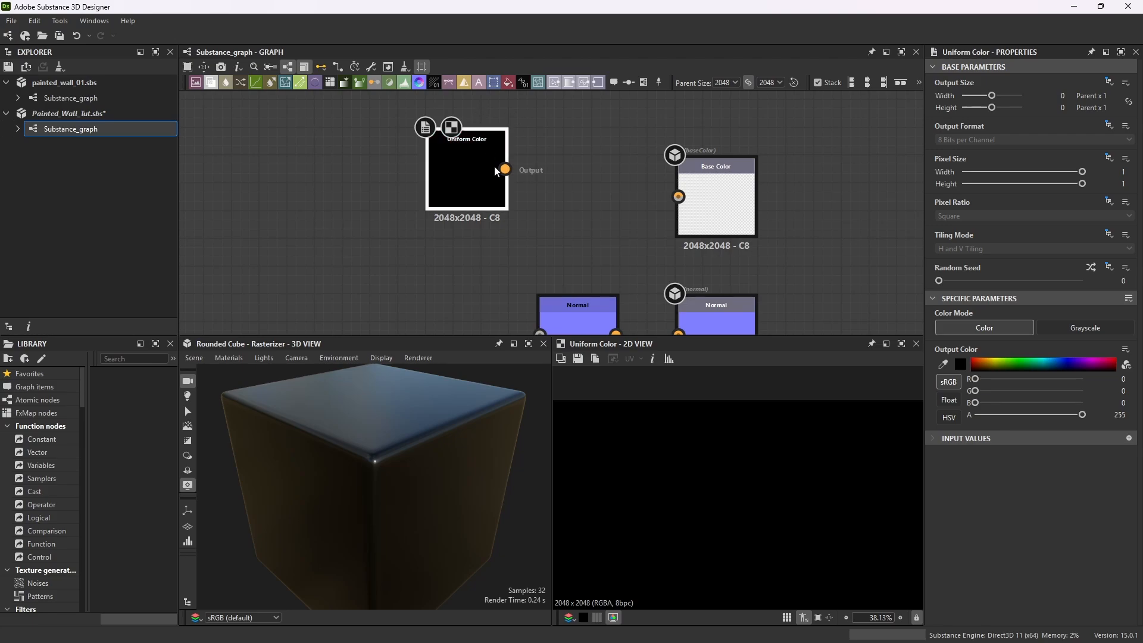
key("ctrl+d")
left_click_drag(515, 135, 483, 253)
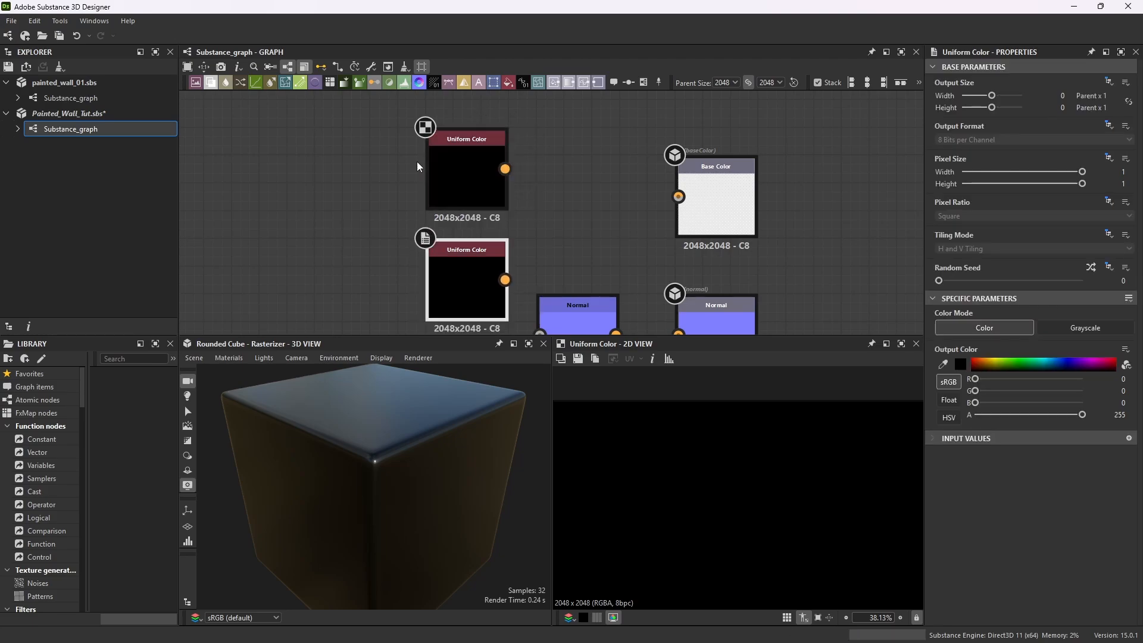
left_click_drag(387, 130, 481, 269)
scroll(487, 230, "down", 4)
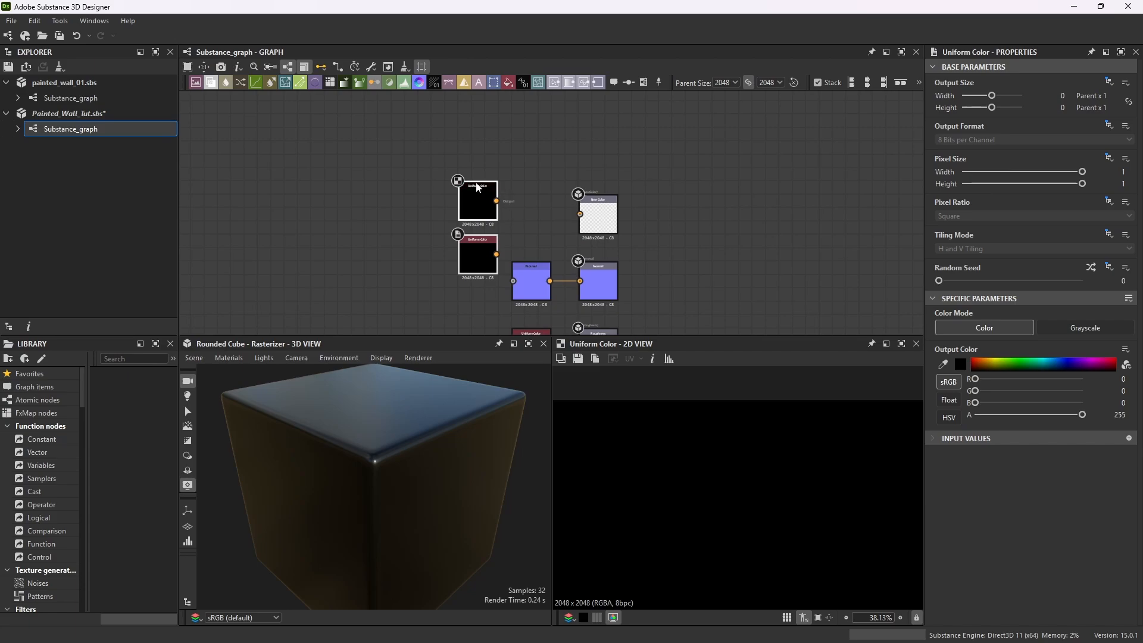
left_click_drag(478, 187, 458, 121)
- Set the upper Uniform Color node's output color to #b2b2a3 and the lower node's to #bfbbab
left_click(588, 146)
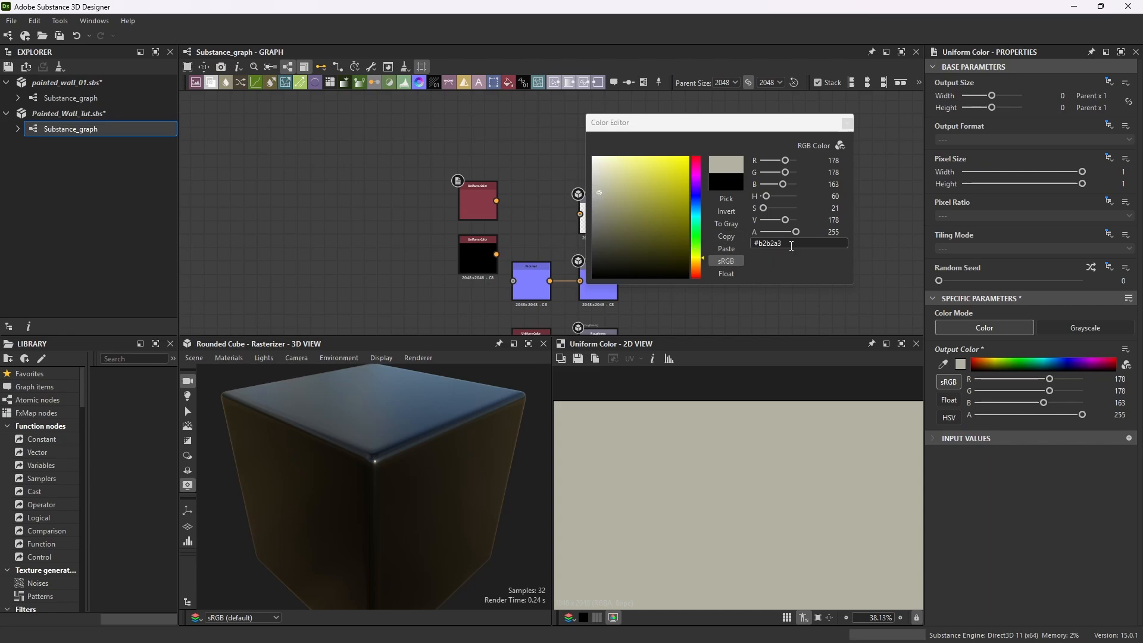
left_click(847, 123)
double_click(476, 189)
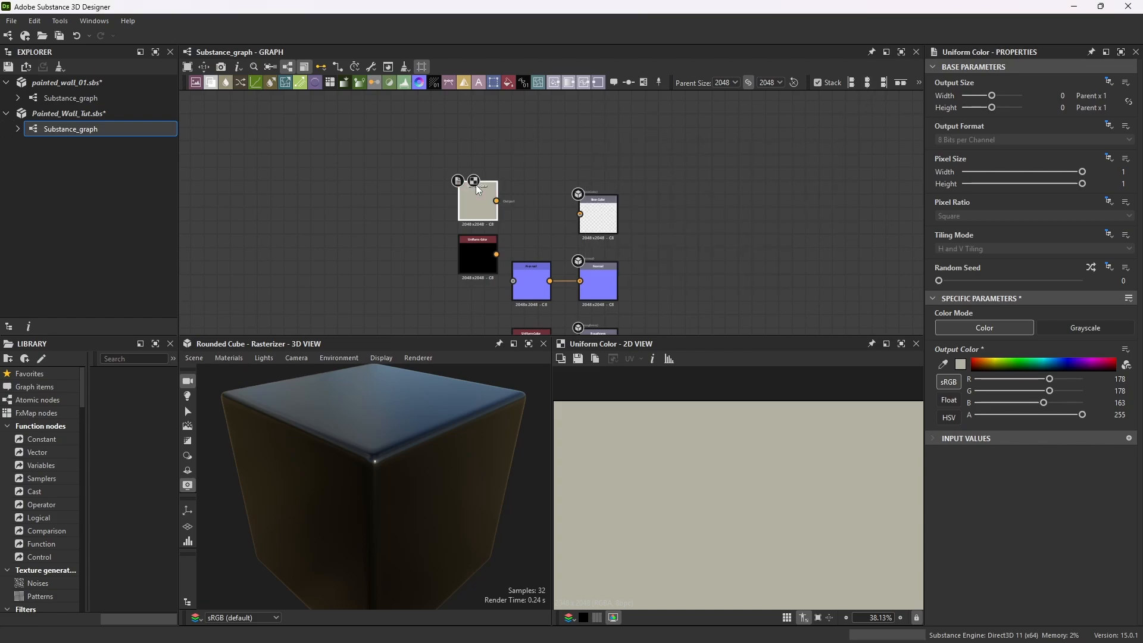
scroll(703, 453, "down", 8)
scroll(729, 483, "up", 4)
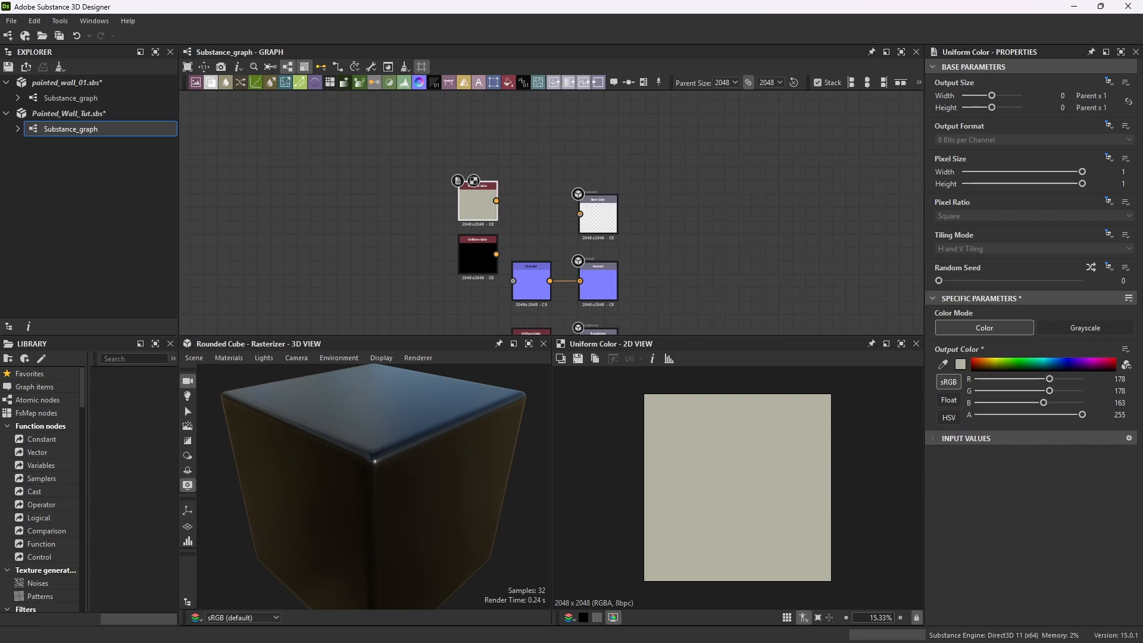
left_click_drag(434, 162, 424, 208)
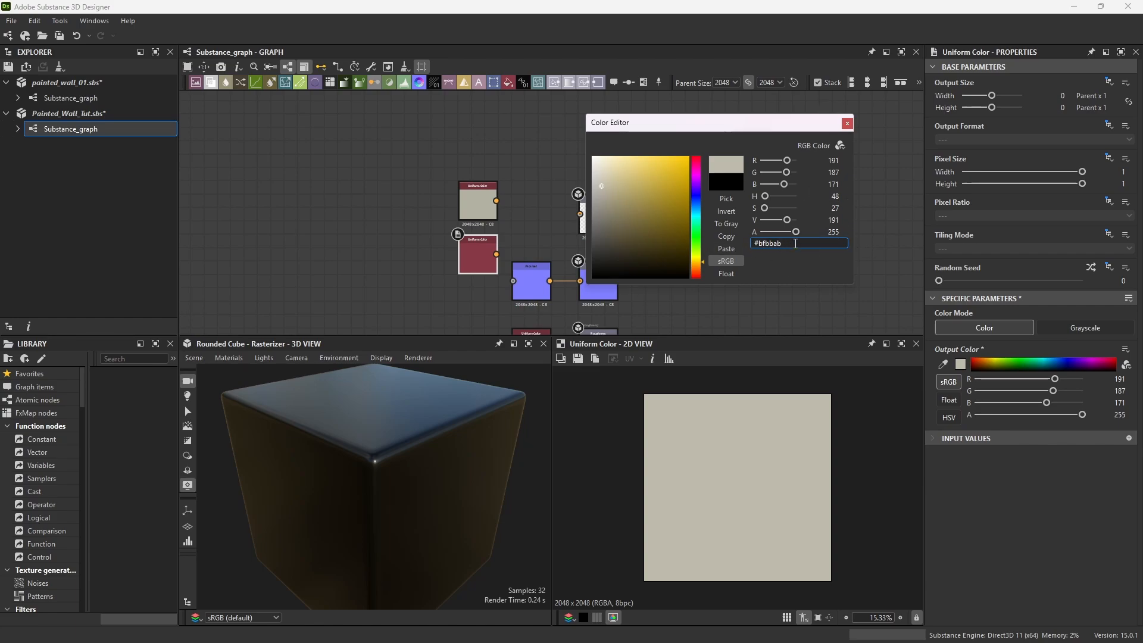
left_click(845, 123)
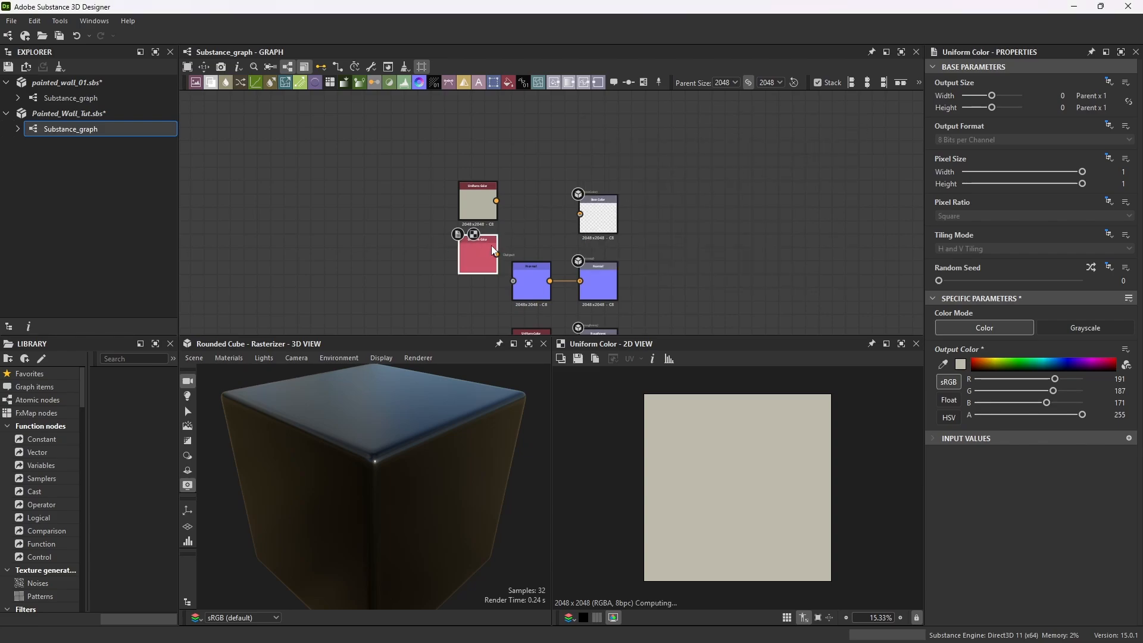
- Select both Uniform Color nodes and move them up and away from the Base Color output
left_click_drag(422, 166, 464, 192)
scroll(471, 195, "up", 7)
scroll(500, 256, "down", 3)
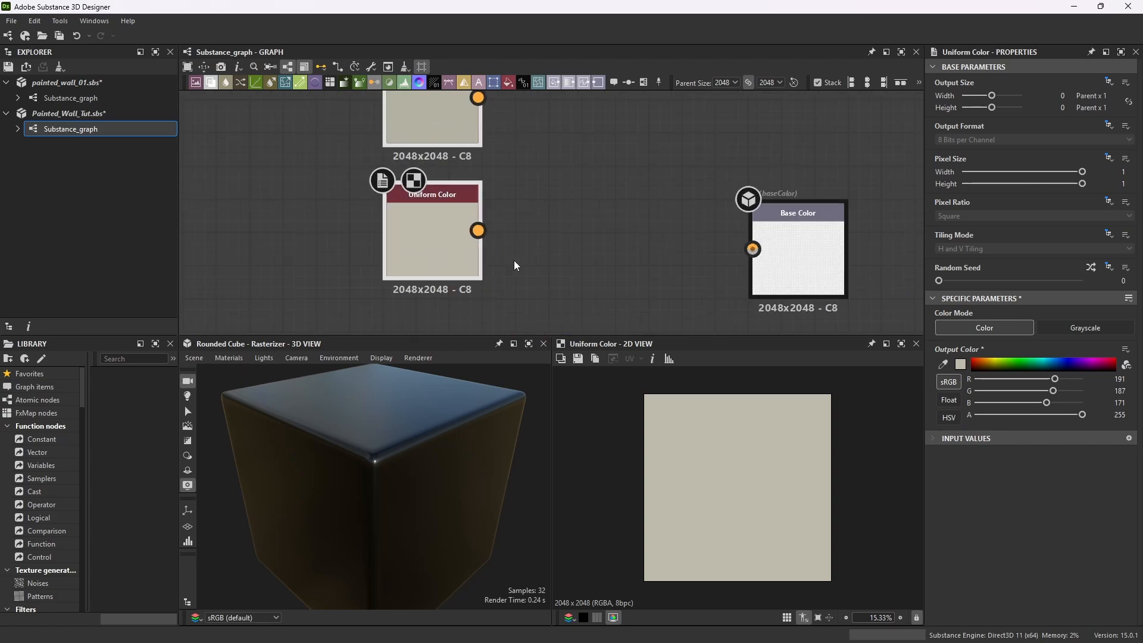
middle_click_drag(523, 235, 566, 303)
scroll(563, 307, "down", 1)
middle_click_drag(519, 331, 508, 275)
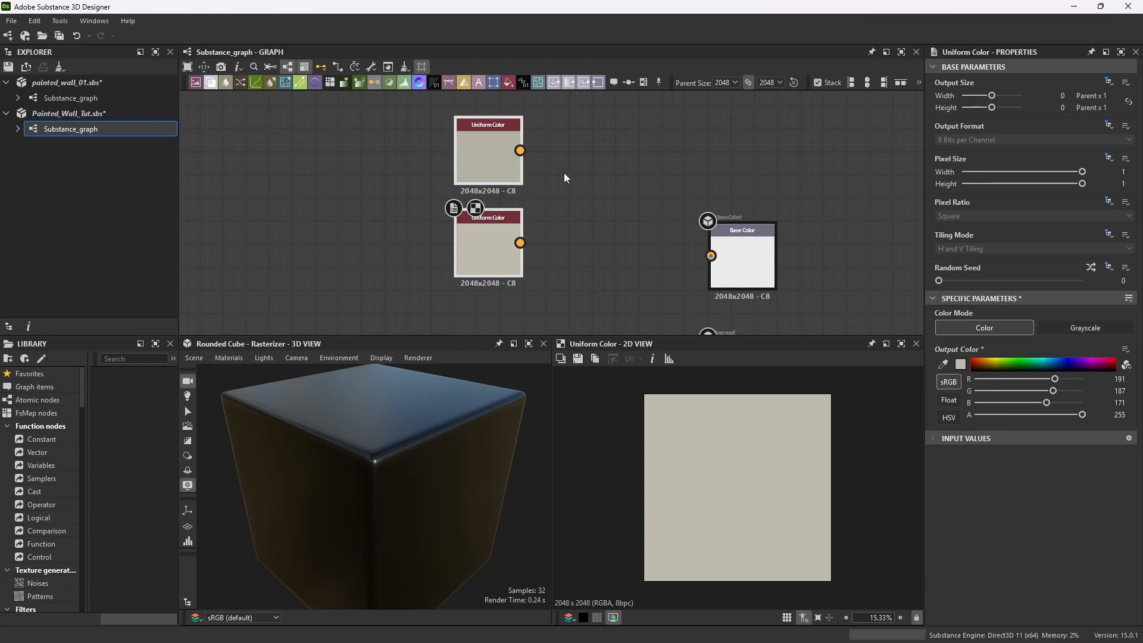
scroll(563, 173, "down", 3)
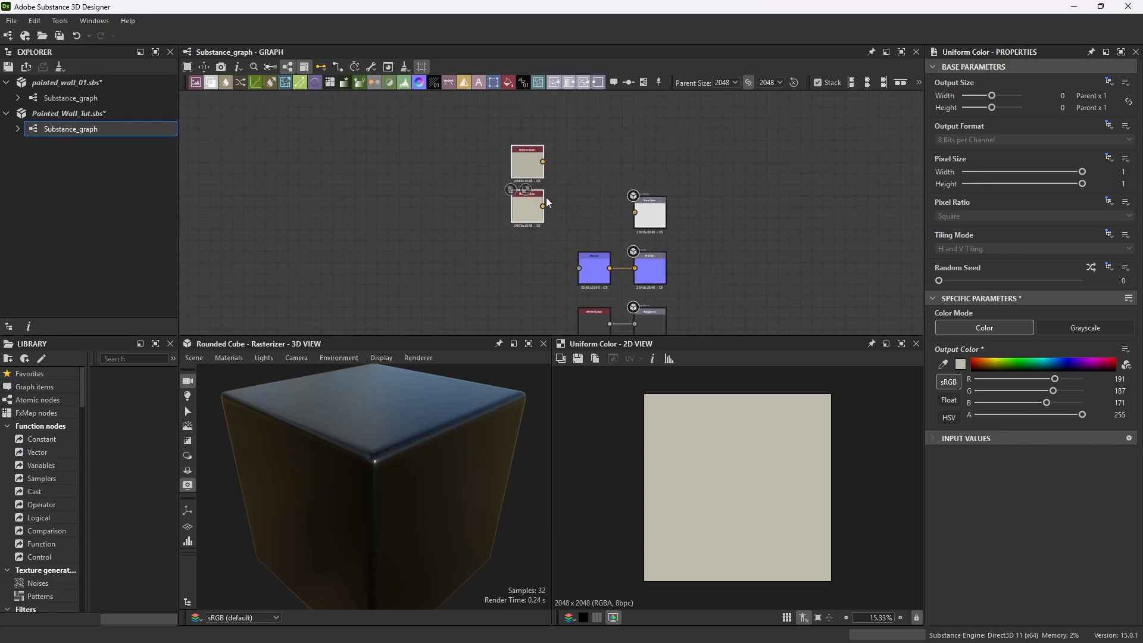
left_click_drag(535, 191, 513, 171)
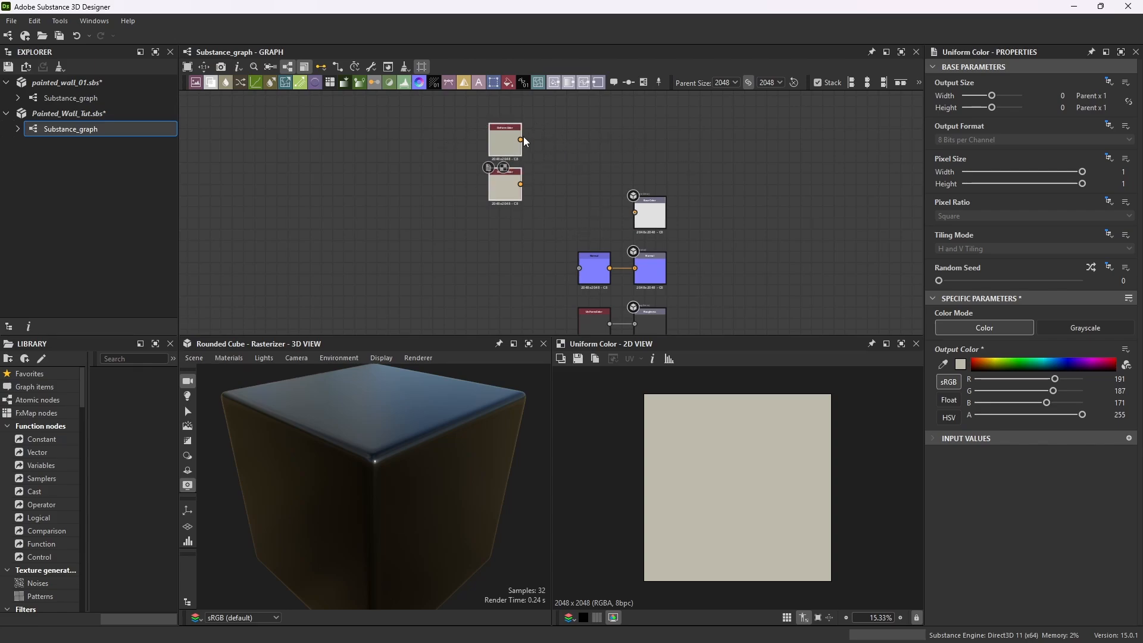
- Add a BnW Spots 3 noise node and line it up in a column below the two Uniform Color nodes
scroll(493, 146, "up", 3)
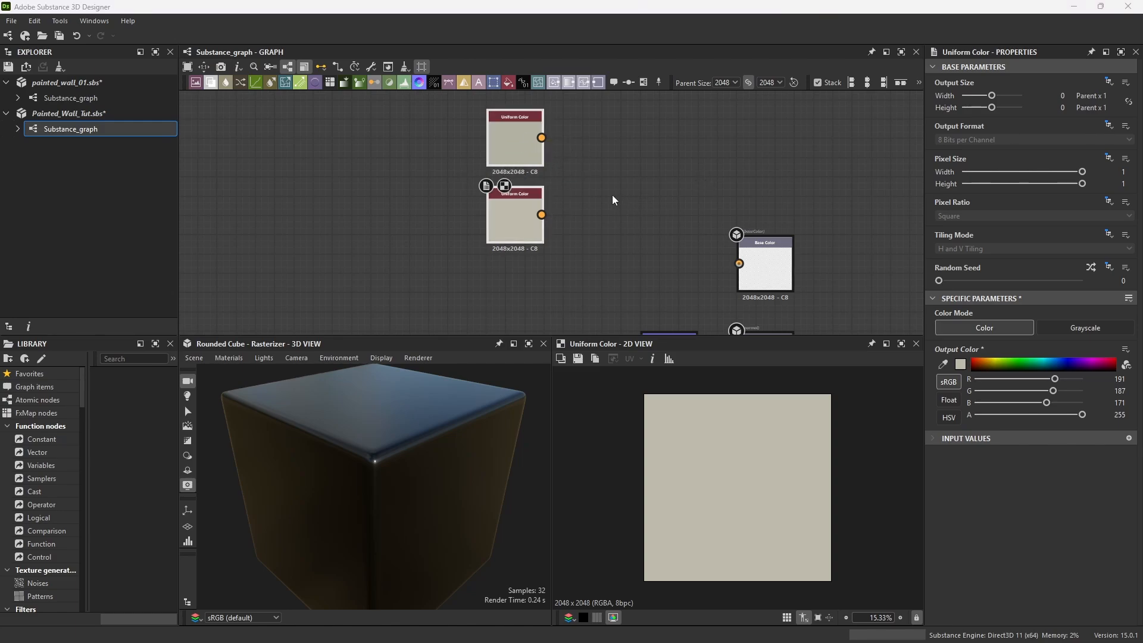
scroll(612, 197, "down", 2)
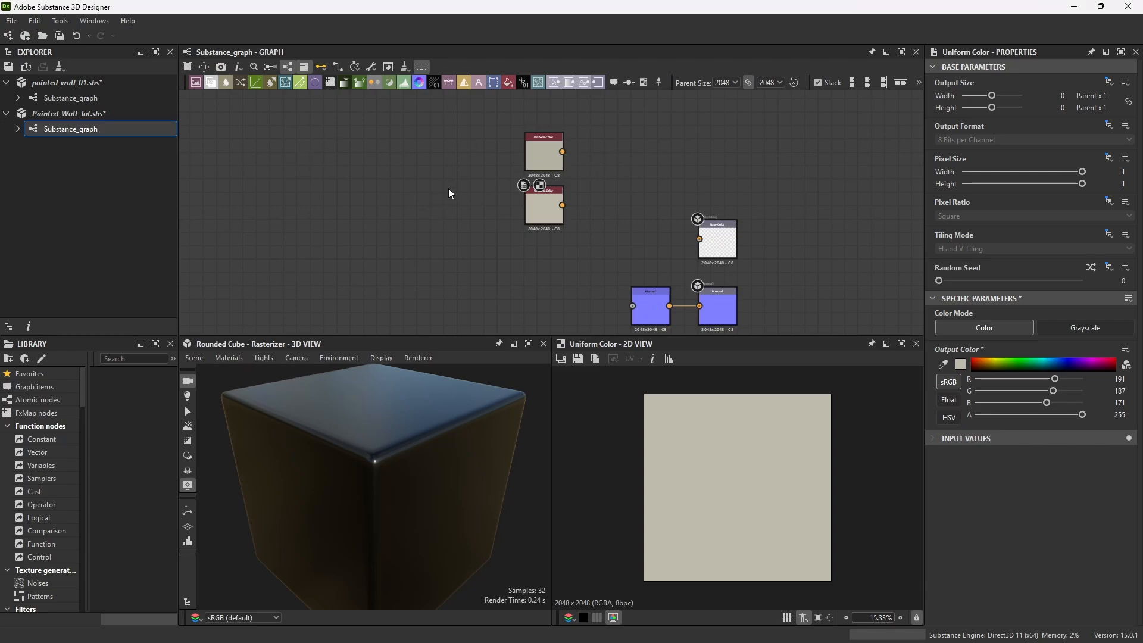
key("space")
type("bnw")
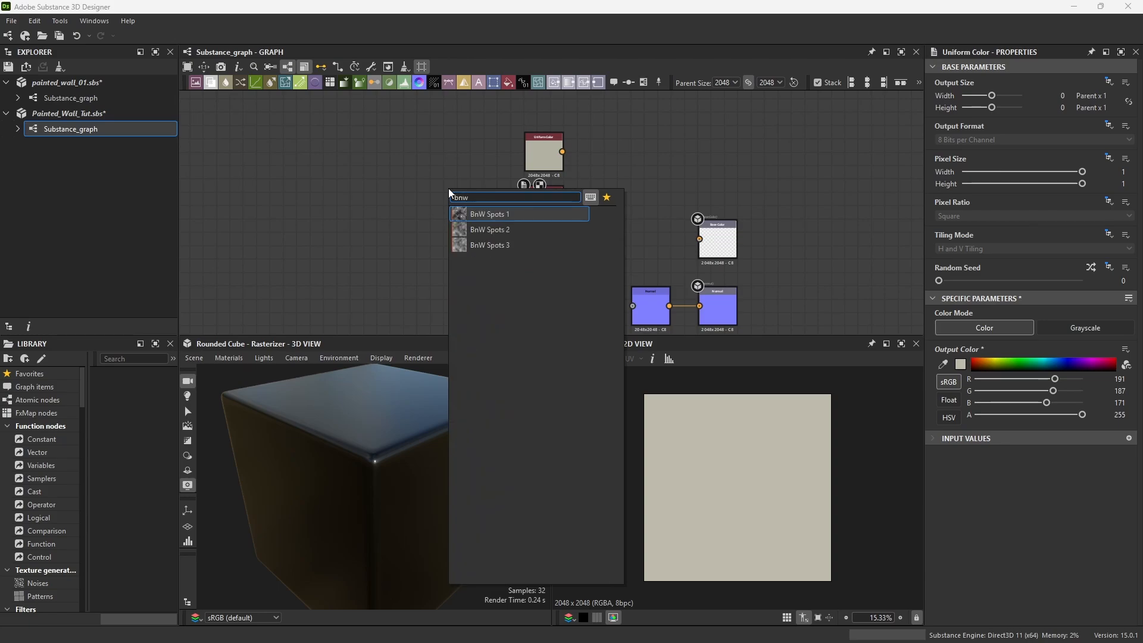
left_click(494, 243)
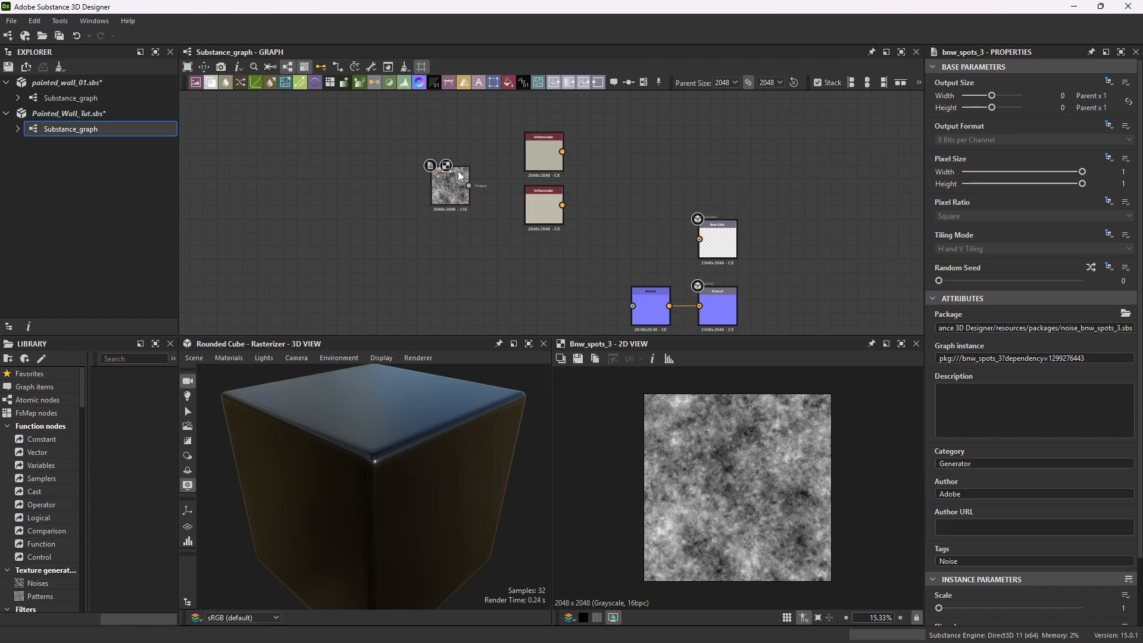
left_click_drag(451, 170, 536, 144)
left_click_drag(553, 191, 513, 171)
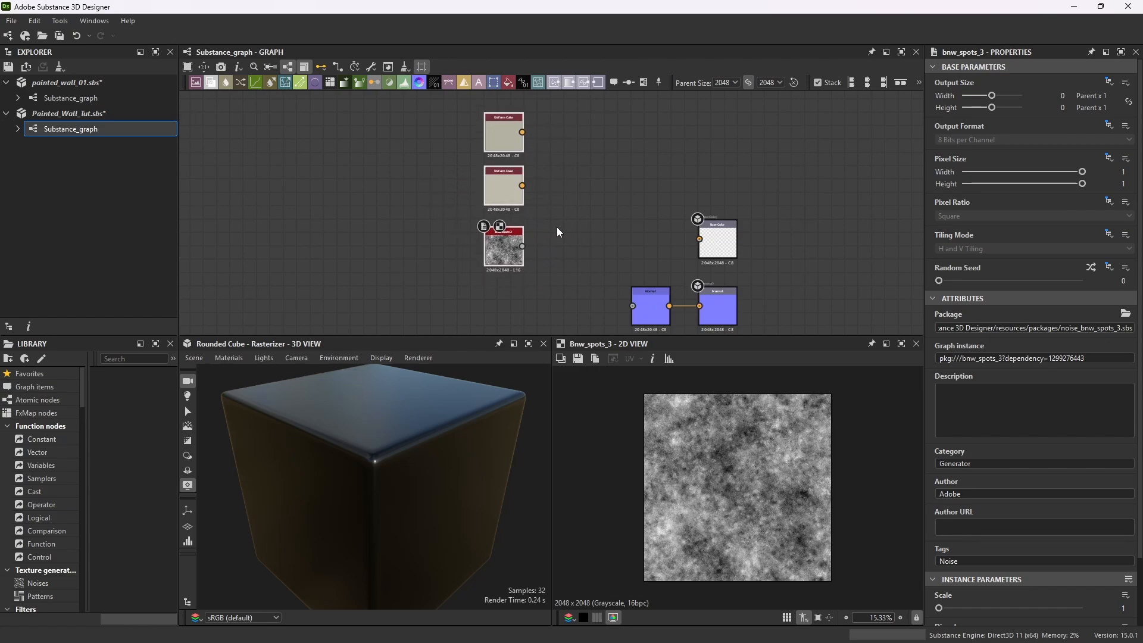
- Add a Blend node with the upper Uniform Color as foreground, the lower one as background and BnW Spots 3 as the mask
left_click(581, 173)
key("space")
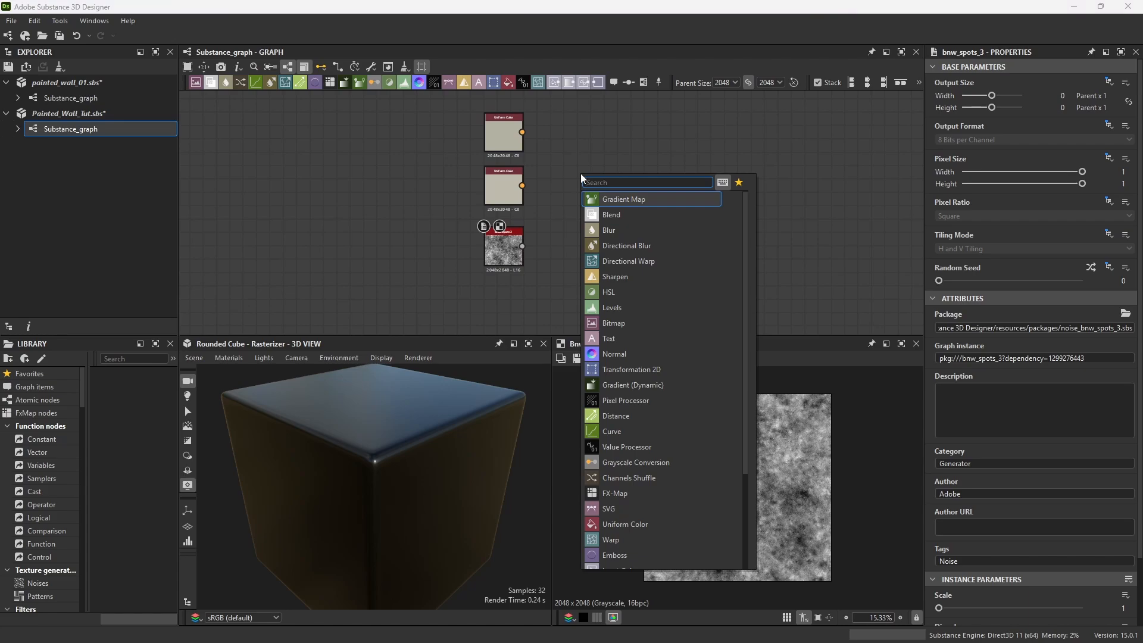
type("blend")
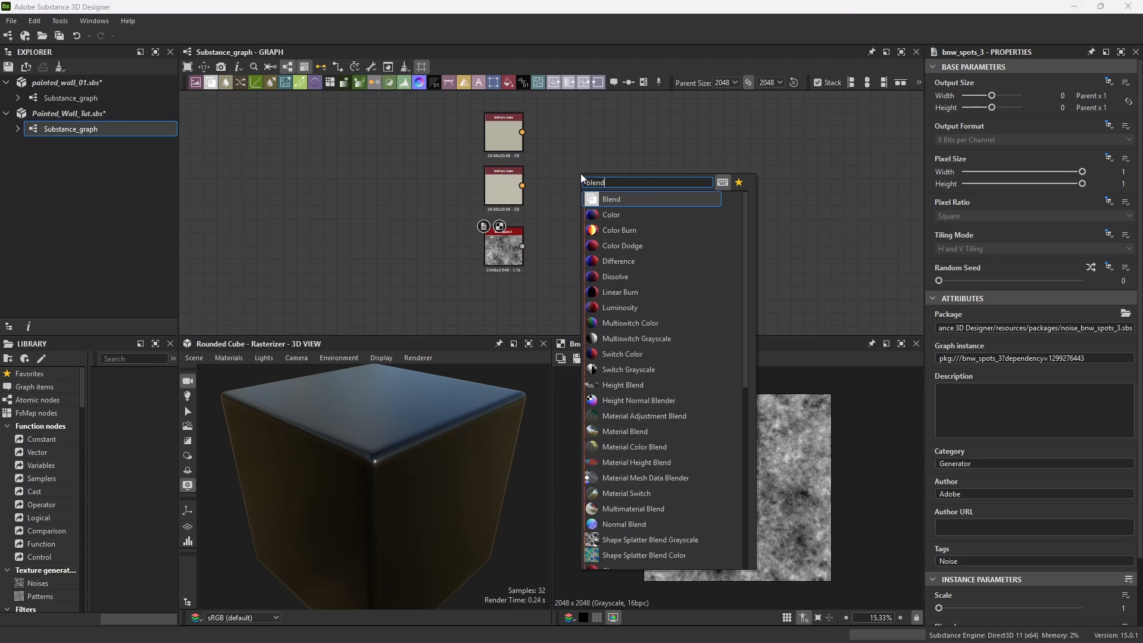
left_click(615, 198)
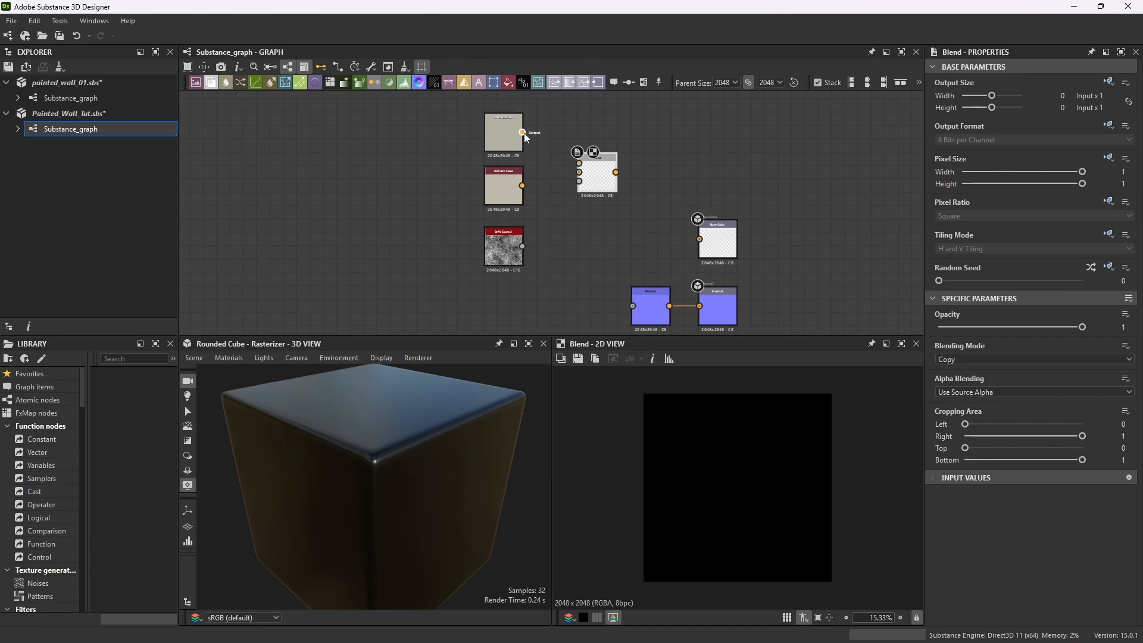
left_click_drag(568, 162, 579, 163)
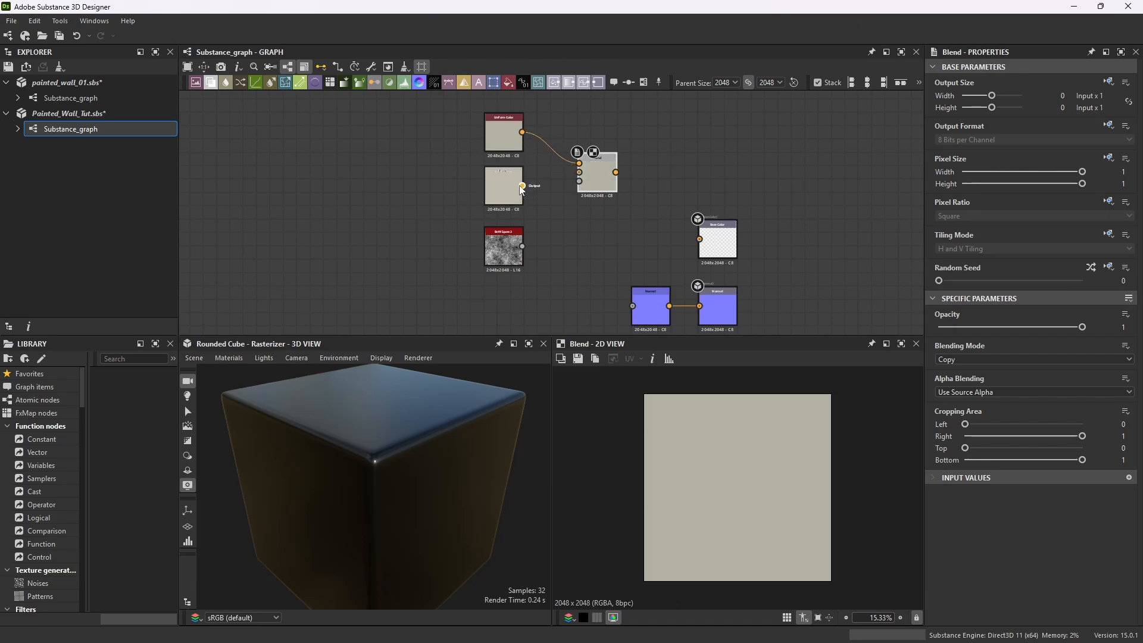
left_click_drag(522, 246, 579, 181)
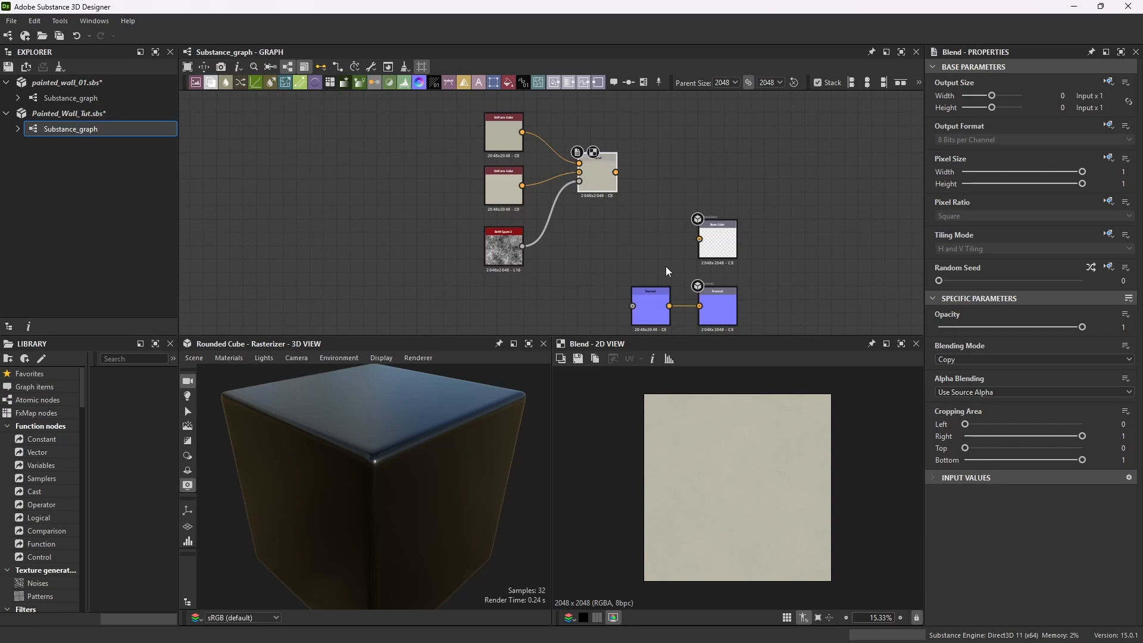
- Enlarge the 2D view and examine the blended color variation up close
left_click(901, 343)
scroll(577, 302, "up", 6)
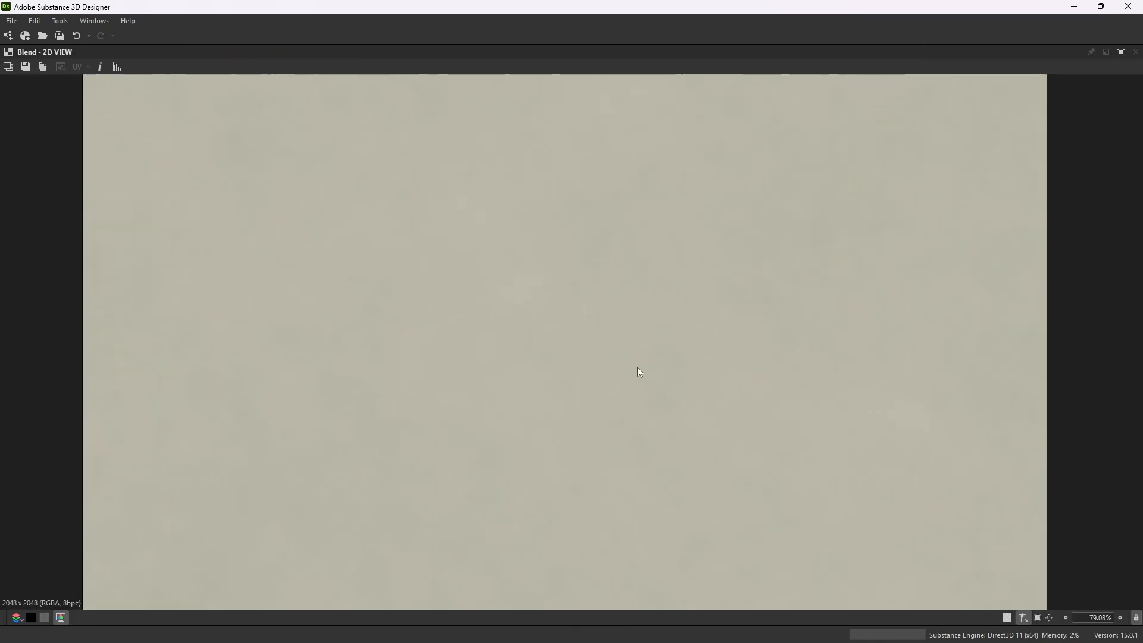
scroll(626, 355, "down", 5)
scroll(575, 331, "up", 3)
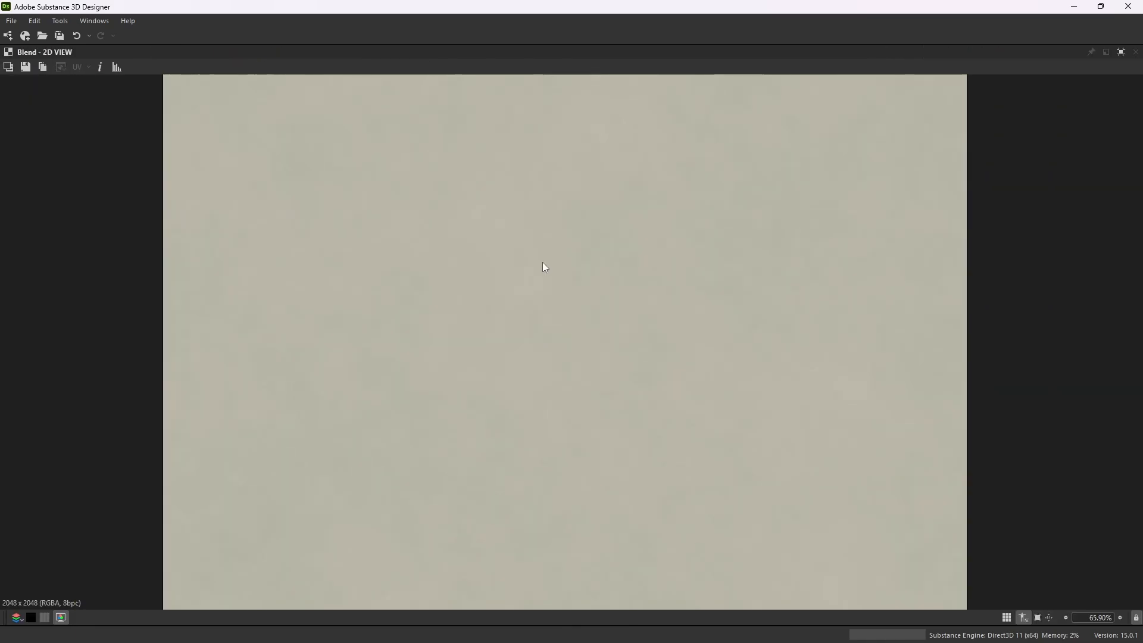
- Examine the whole blended texture at several zoom levels in the enlarged 2D view and restore the regular layout
scroll(550, 357, "down", 2)
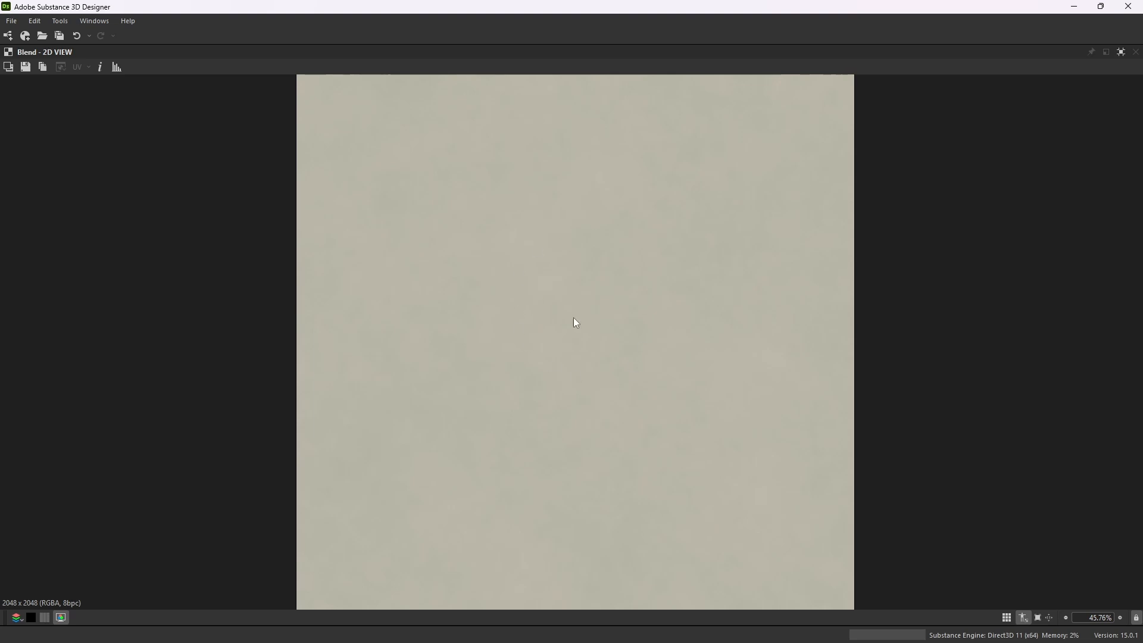
scroll(563, 340, "down", 3)
scroll(587, 343, "up", 6)
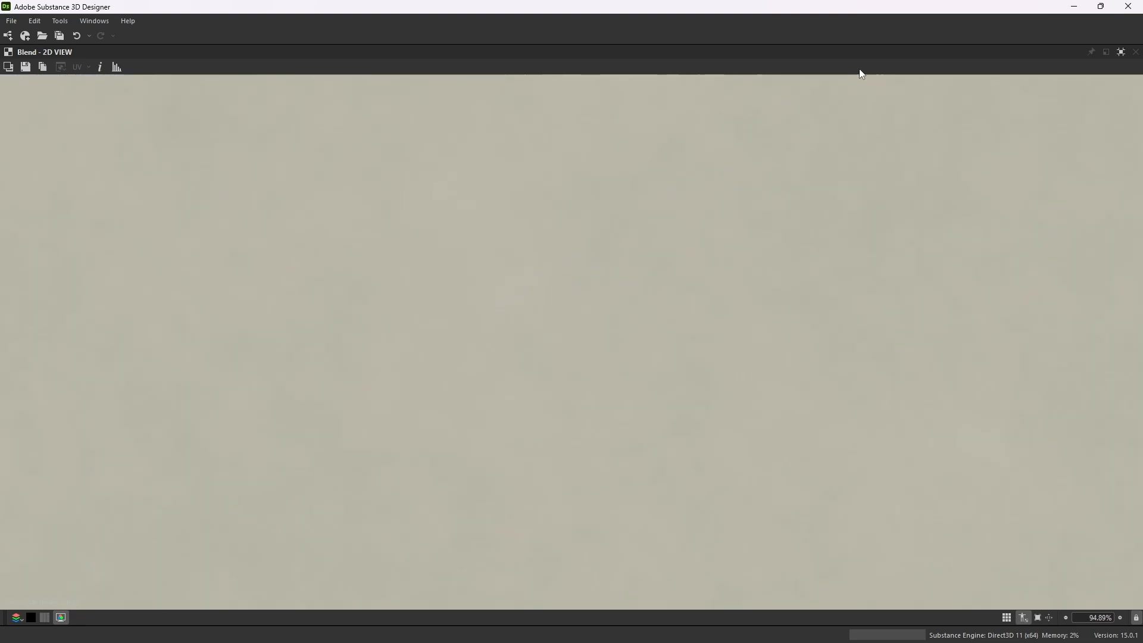
left_click(1120, 52)
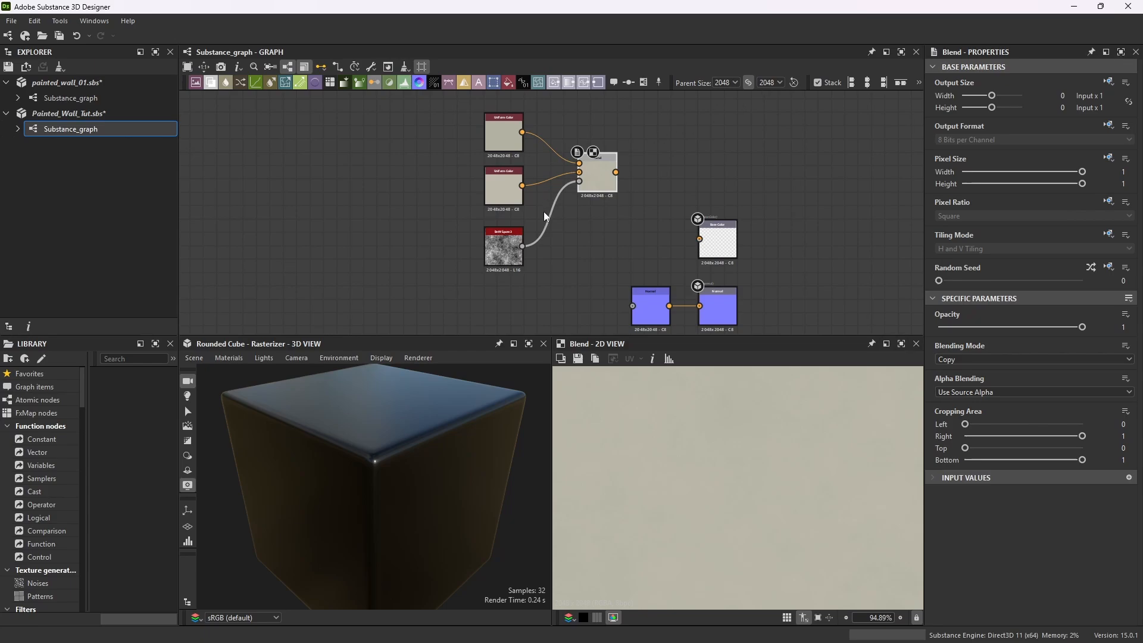
- Darken the upper Uniform Color node to an HSV value (V) of 89, giving #595952
left_click(514, 121)
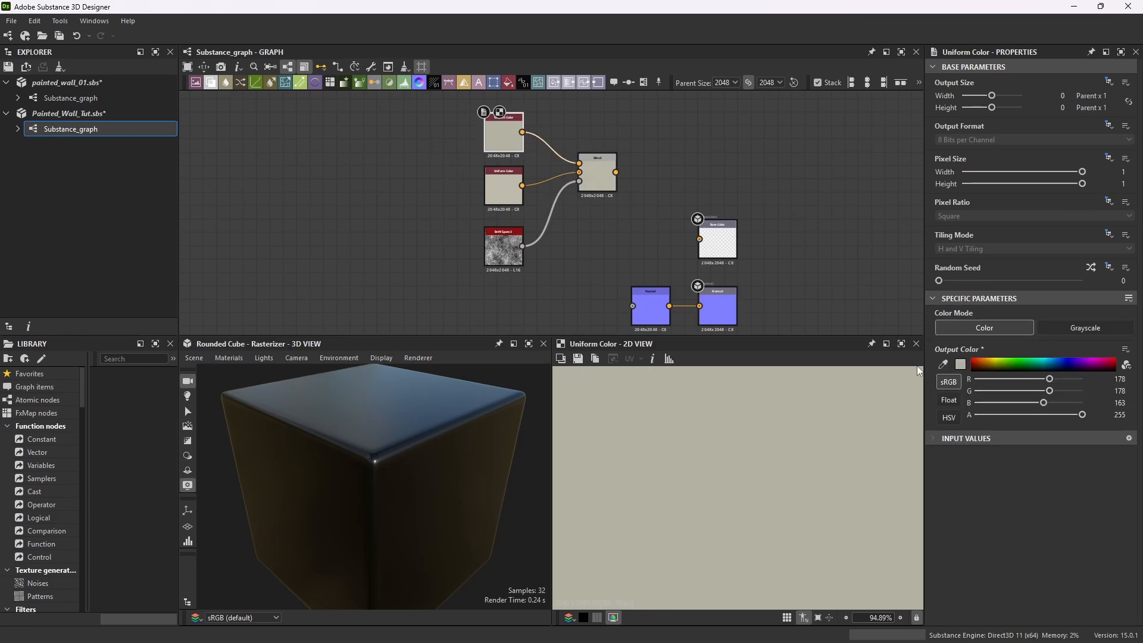
left_click(961, 363)
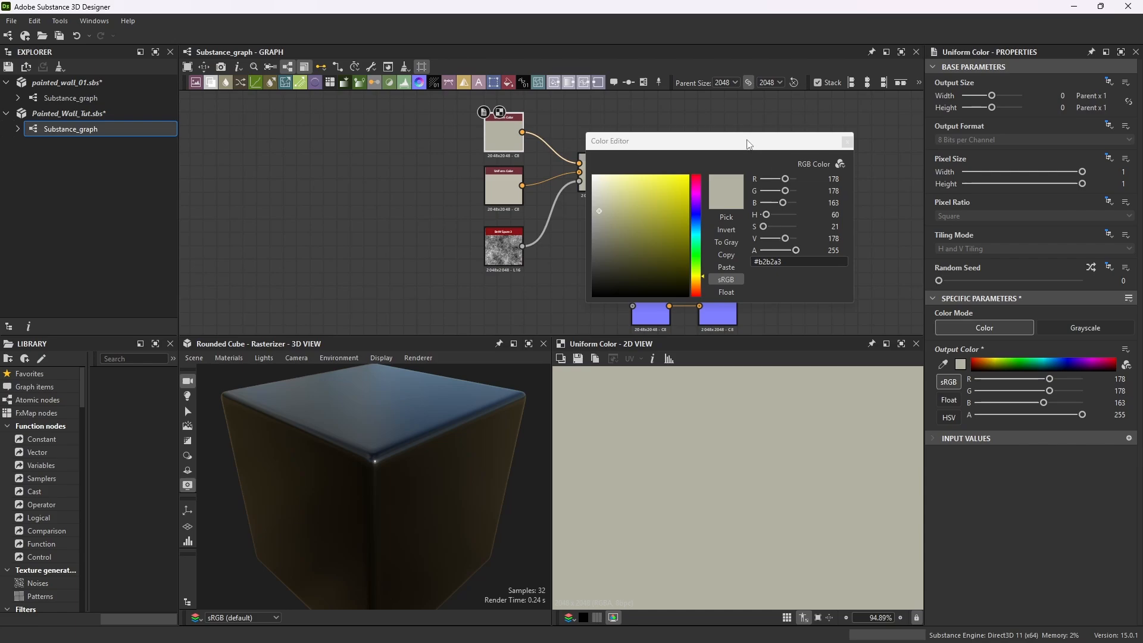
left_click_drag(747, 144, 913, 122)
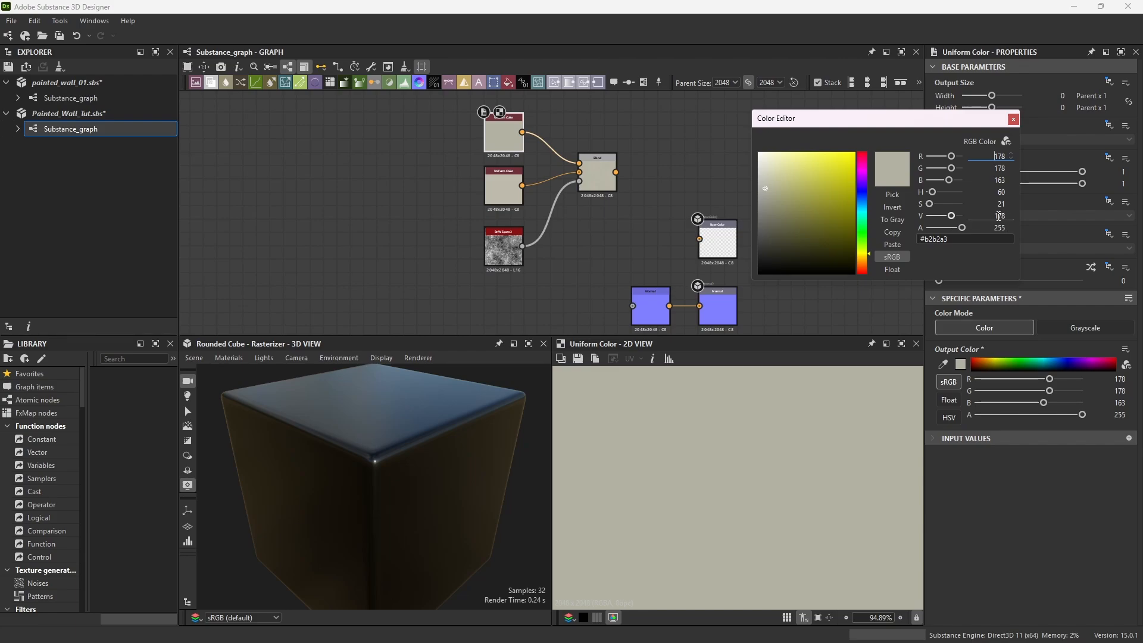
left_click_drag(952, 217, 938, 224)
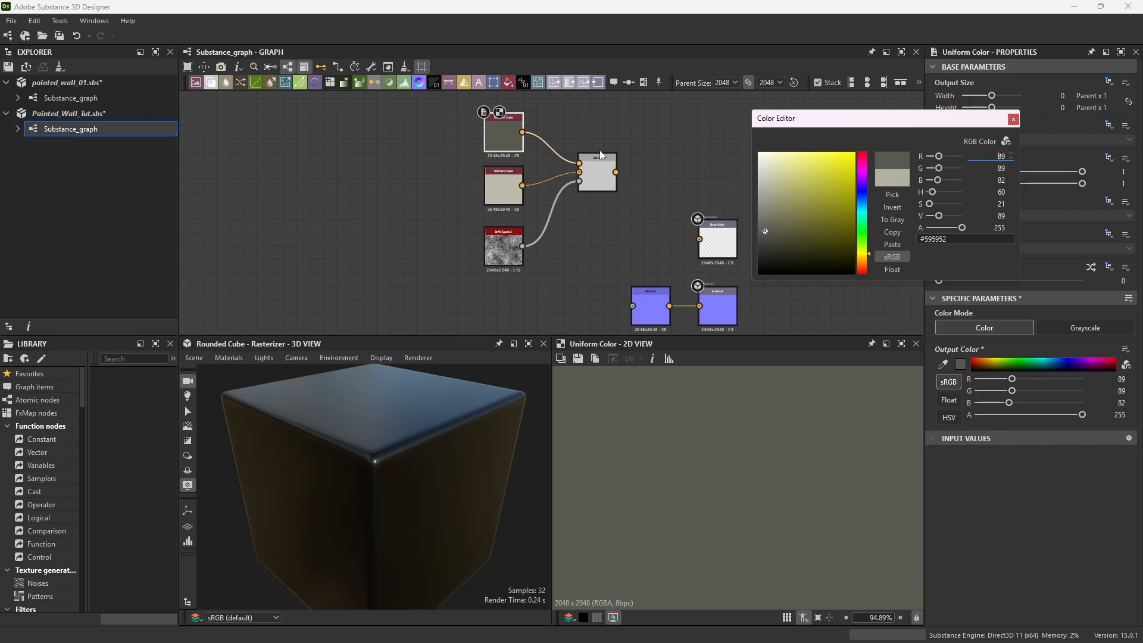
- Preview the Blend node in the 2D view and examine its noise pattern close up and as a whole
left_click(598, 170)
scroll(784, 473, "down", 6)
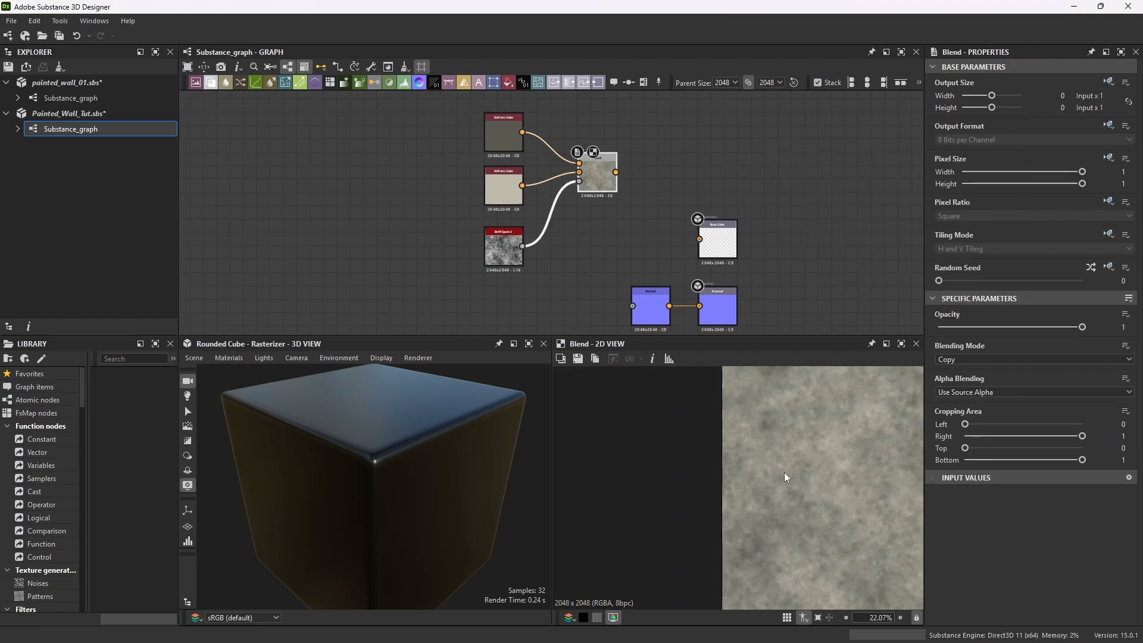
scroll(774, 447, "up", 3)
scroll(725, 459, "up", 3)
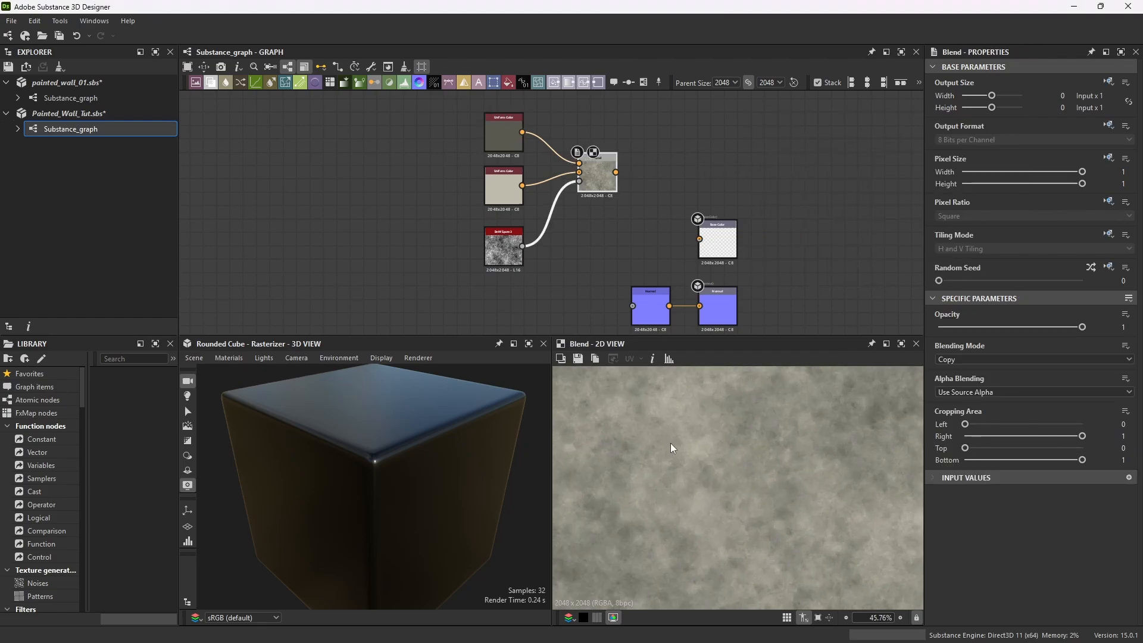
scroll(722, 424, "down", 4)
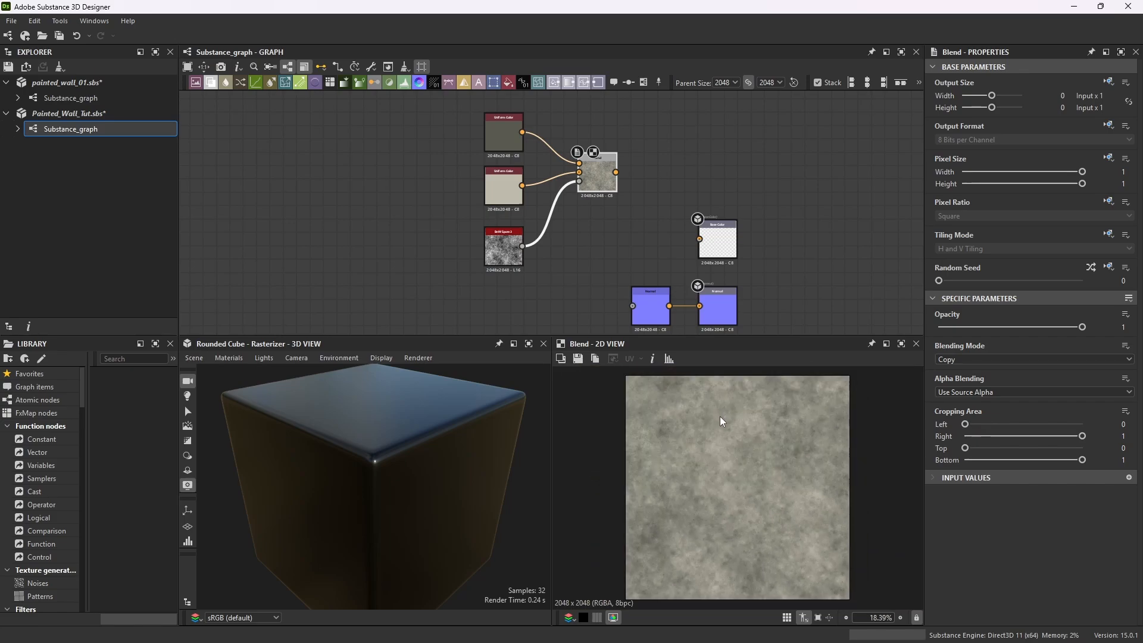
- Turn on tiling in the 2D view and examine the Blend result for visible repetition from far and near
left_click(786, 617)
scroll(709, 434, "down", 8)
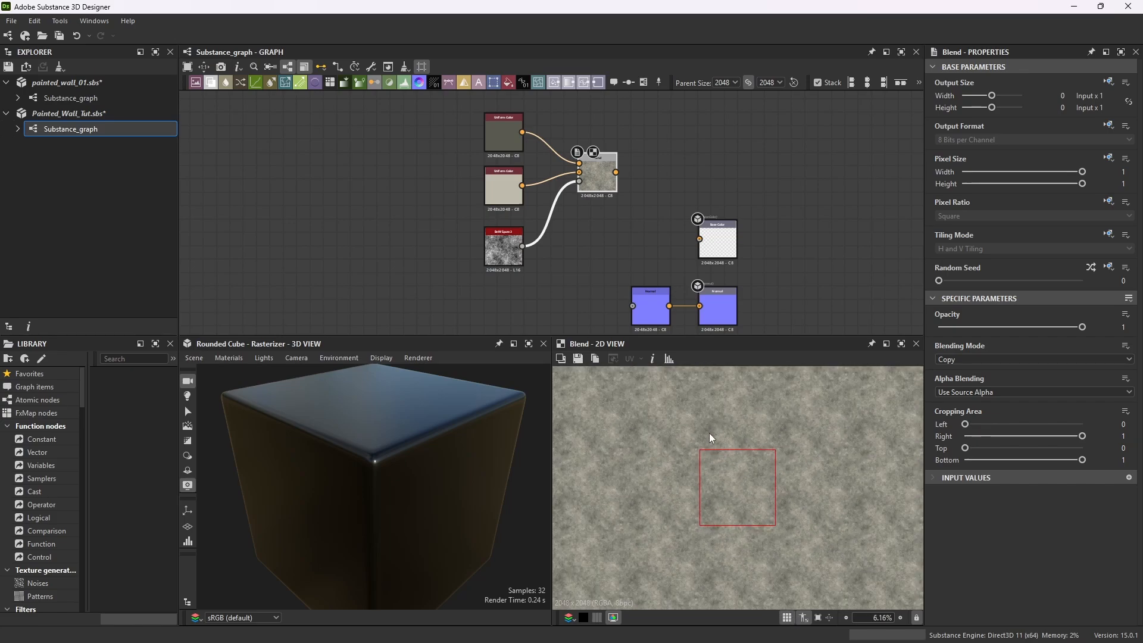
scroll(726, 495, "up", 3)
scroll(730, 494, "up", 3)
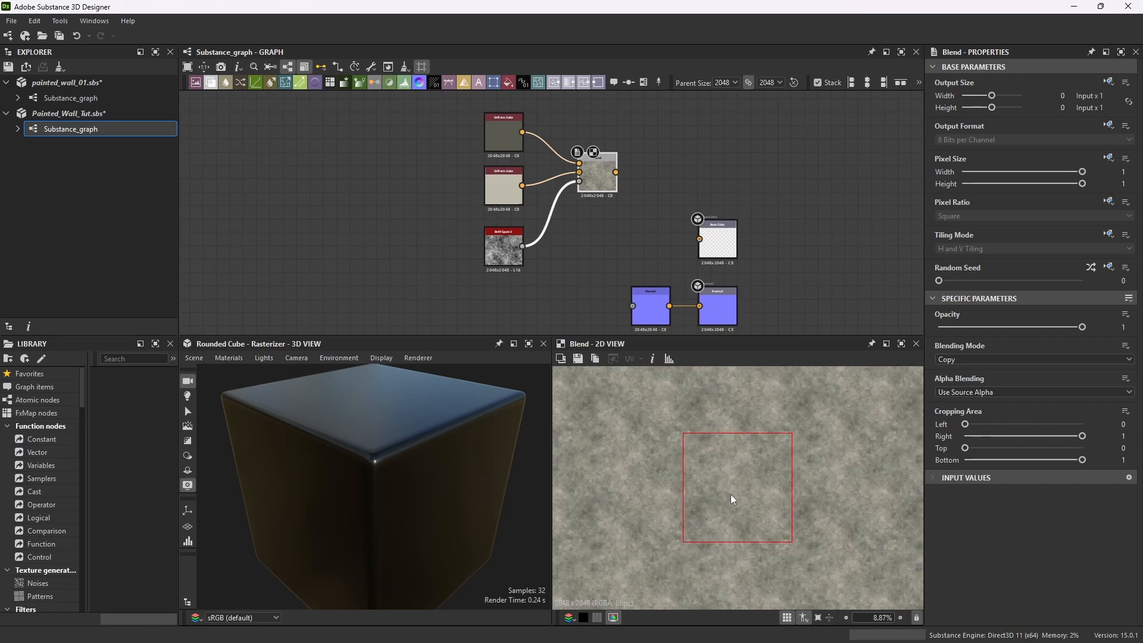
scroll(727, 499, "up", 5)
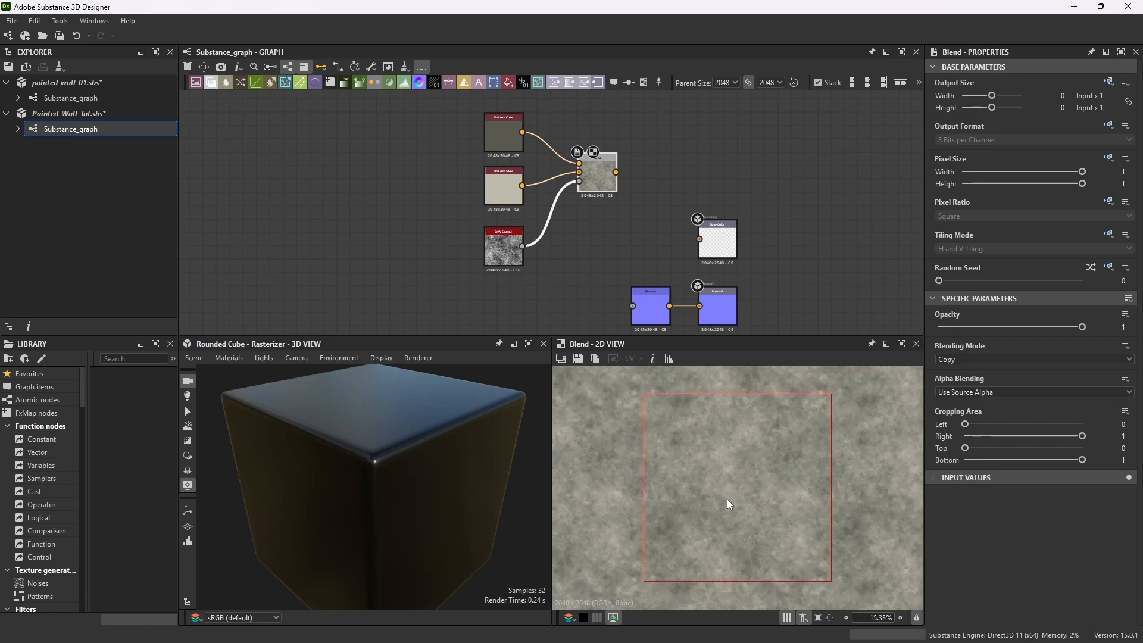
scroll(717, 447, "down", 8)
scroll(720, 420, "down", 1)
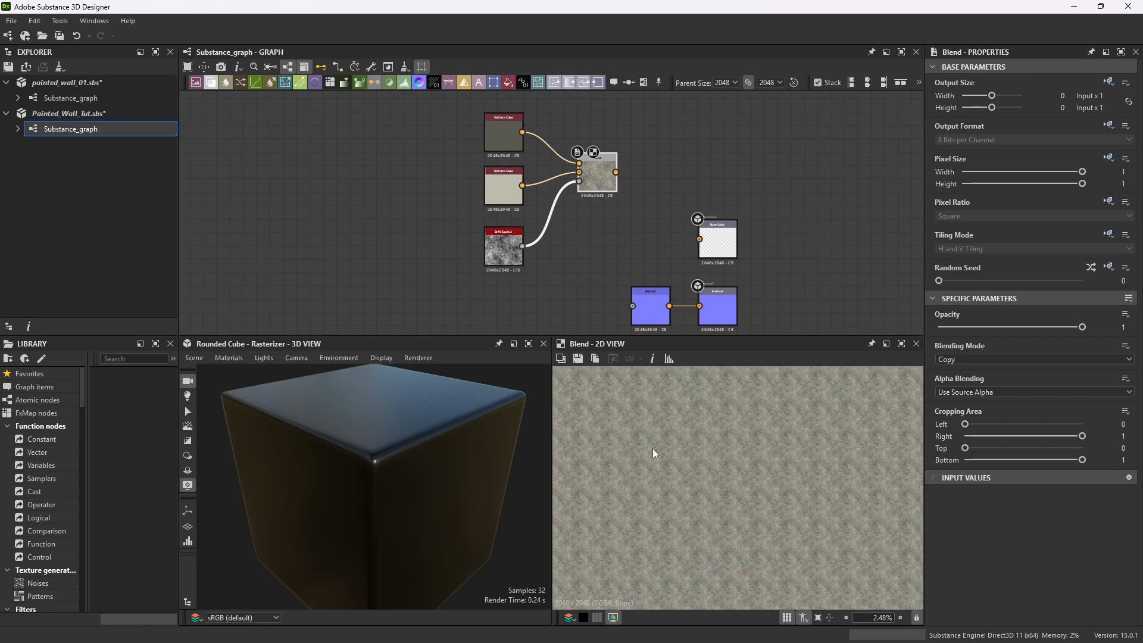
scroll(717, 483, "up", 9)
scroll(745, 464, "up", 4)
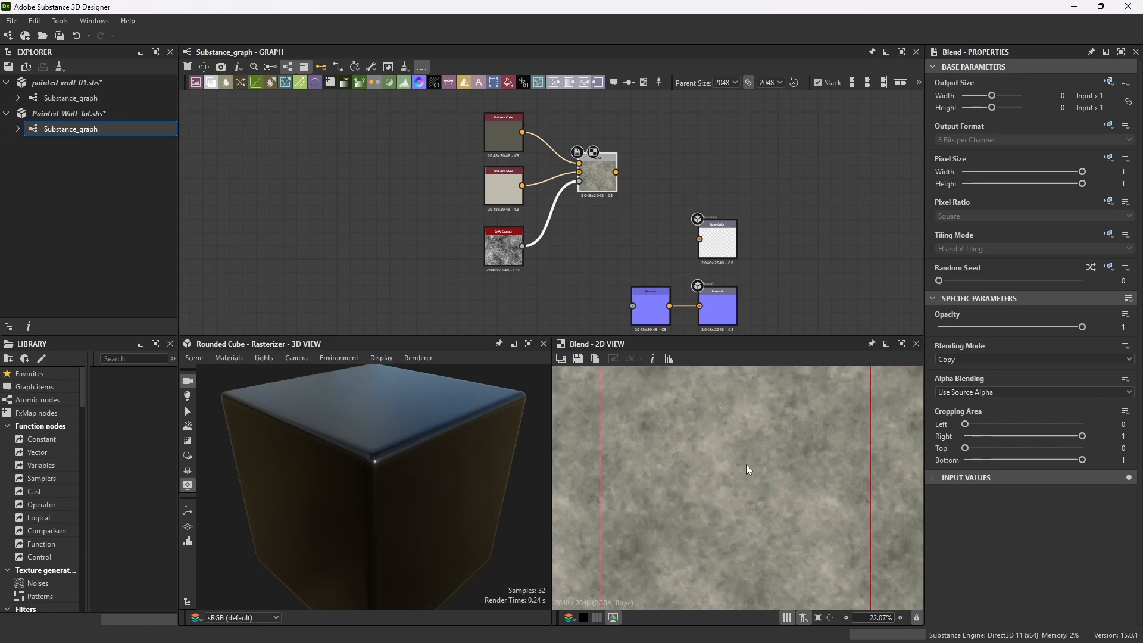
- Set the upper Uniform Color node's HSV value (V) back to 178 and close the Color Editor
double_click(516, 117)
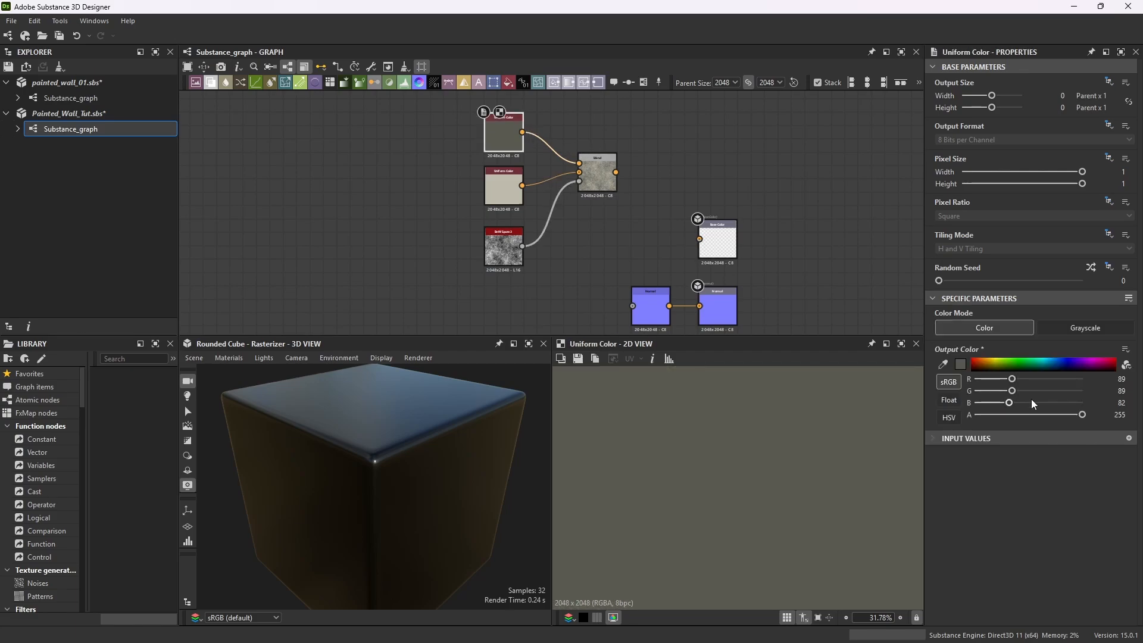
left_click(959, 364)
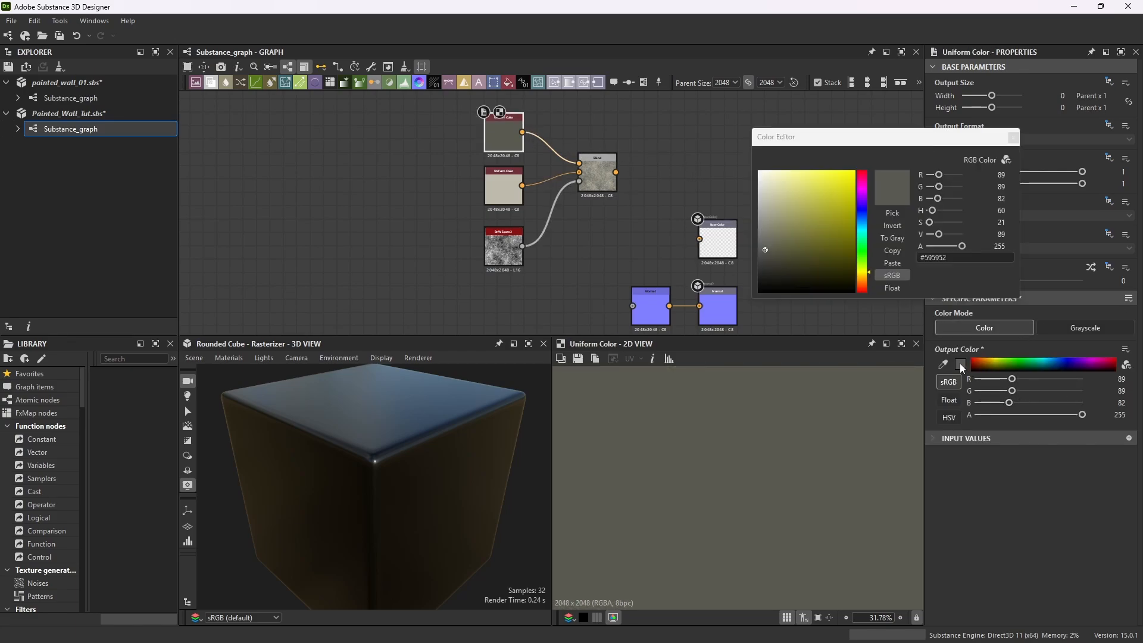
double_click(1005, 234)
key("BackSpace")
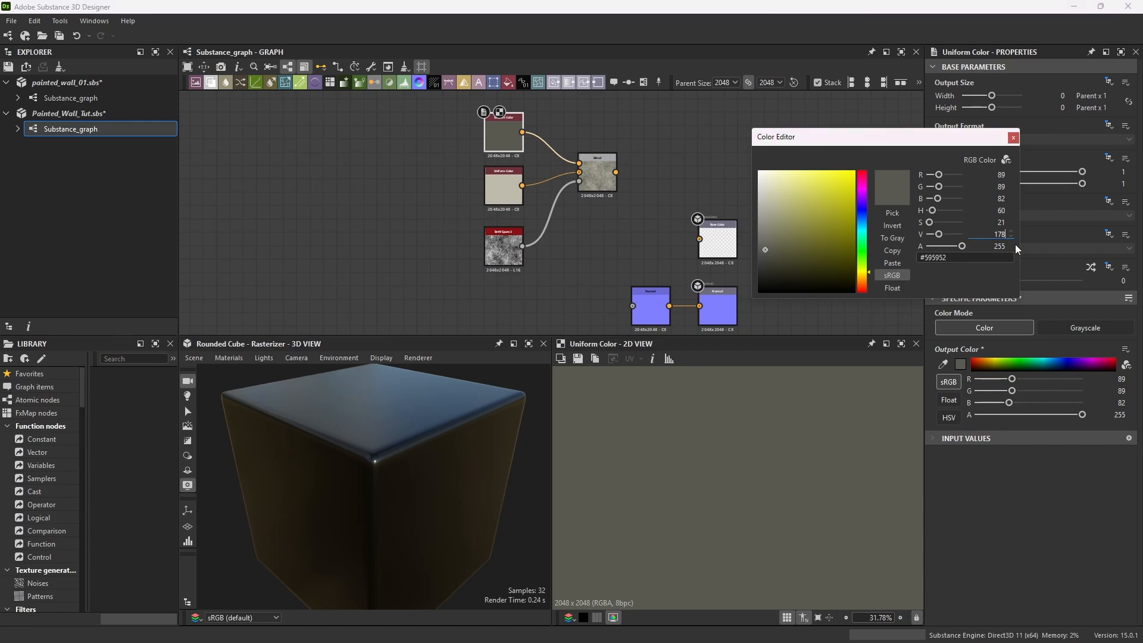
key("Return")
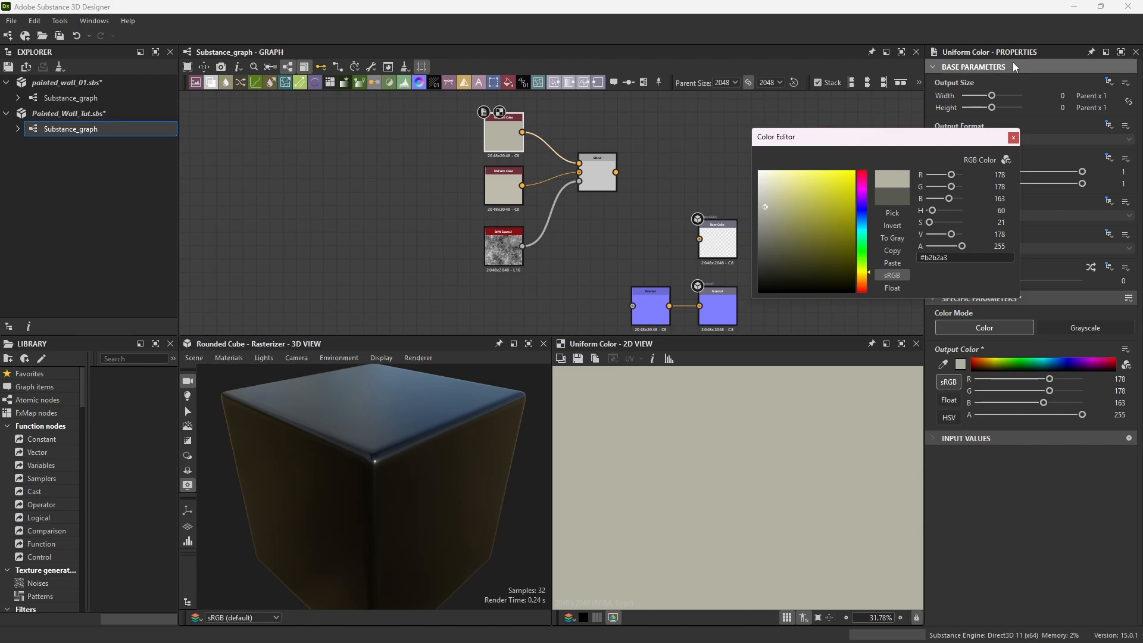
left_click(1013, 138)
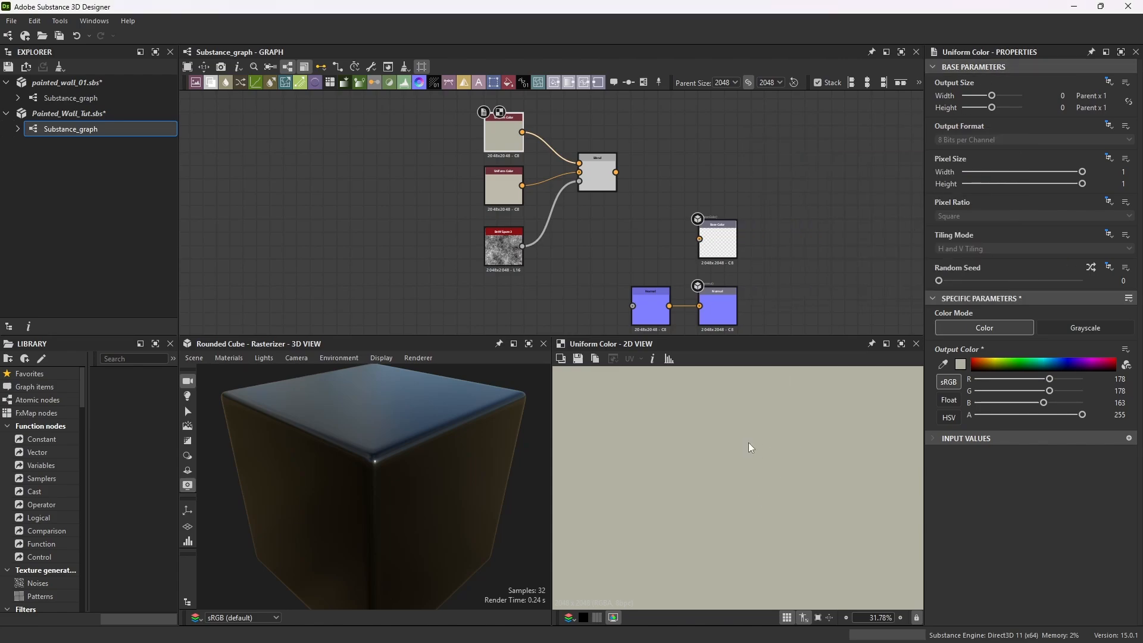
- Show the Blend node's result as a single untiled image in the 2D view and open its properties
scroll(780, 507, "down", 7)
scroll(781, 508, "up", 2)
scroll(606, 202, "up", 1)
double_click(611, 150)
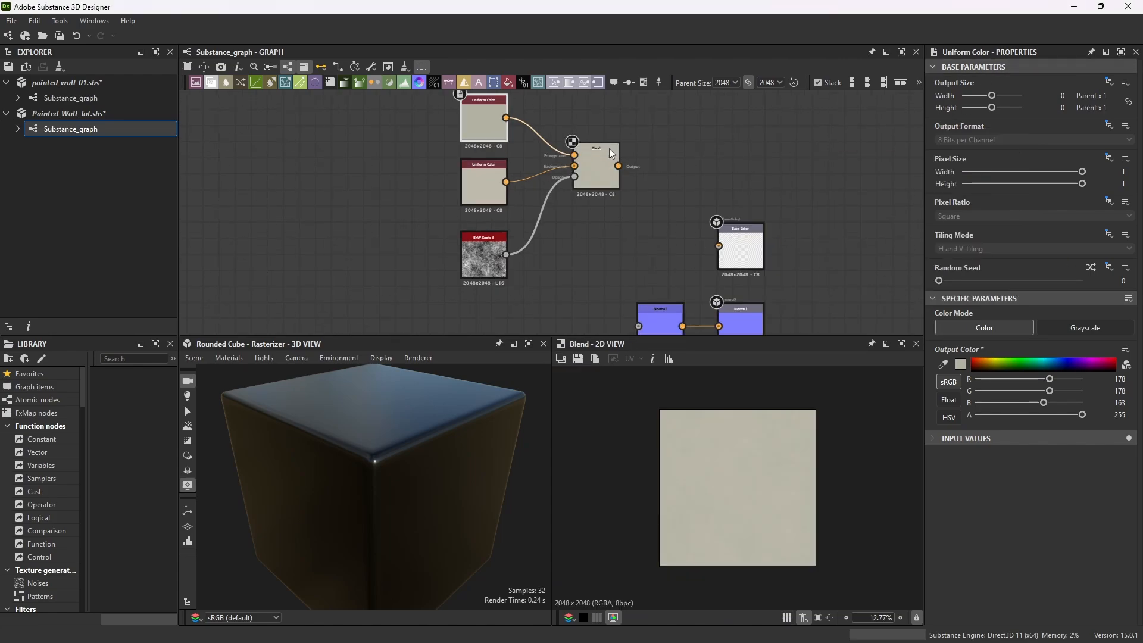
left_click(609, 148)
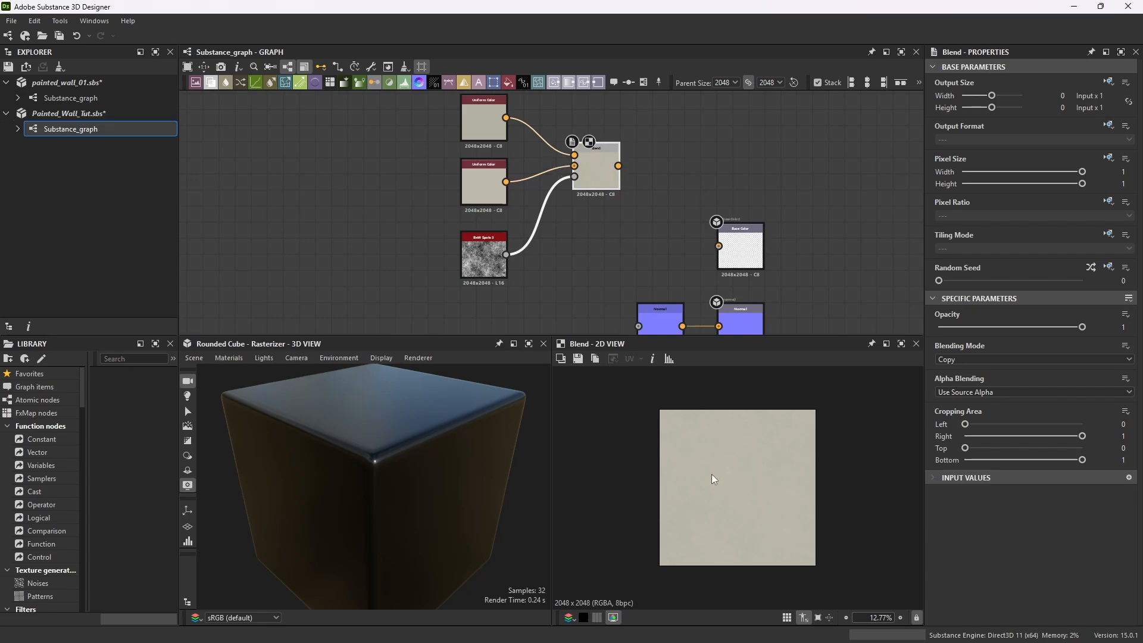
- Enlarge the 2D view, examine the subtle color variation across the Blend result, and restore the regular layout
left_click(901, 343)
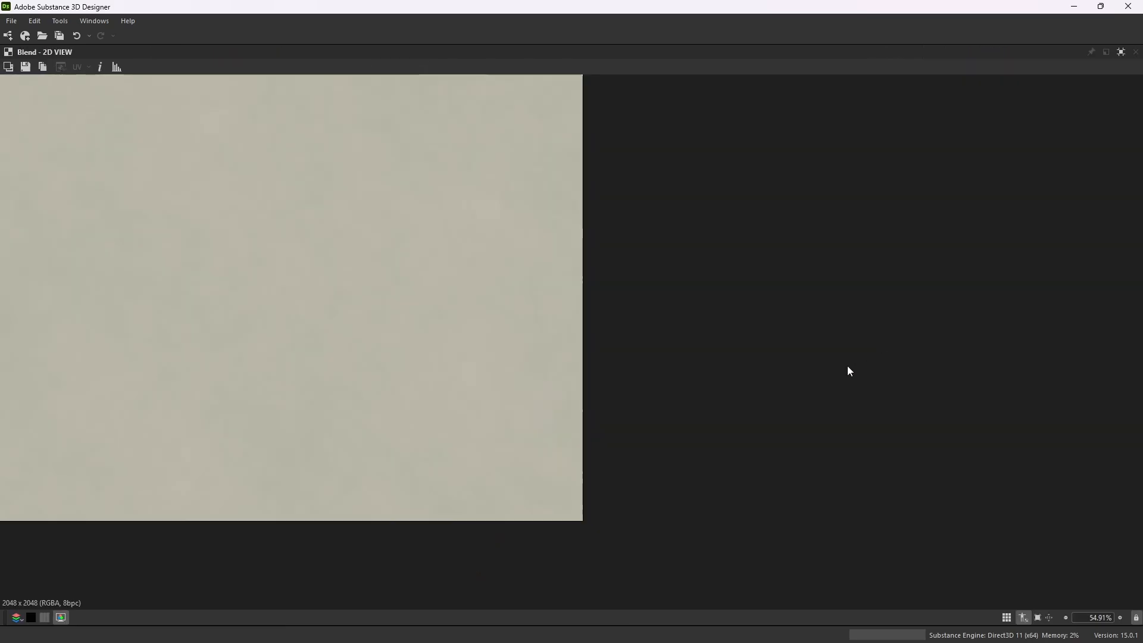
scroll(459, 337, "down", 6)
scroll(545, 327, "up", 5)
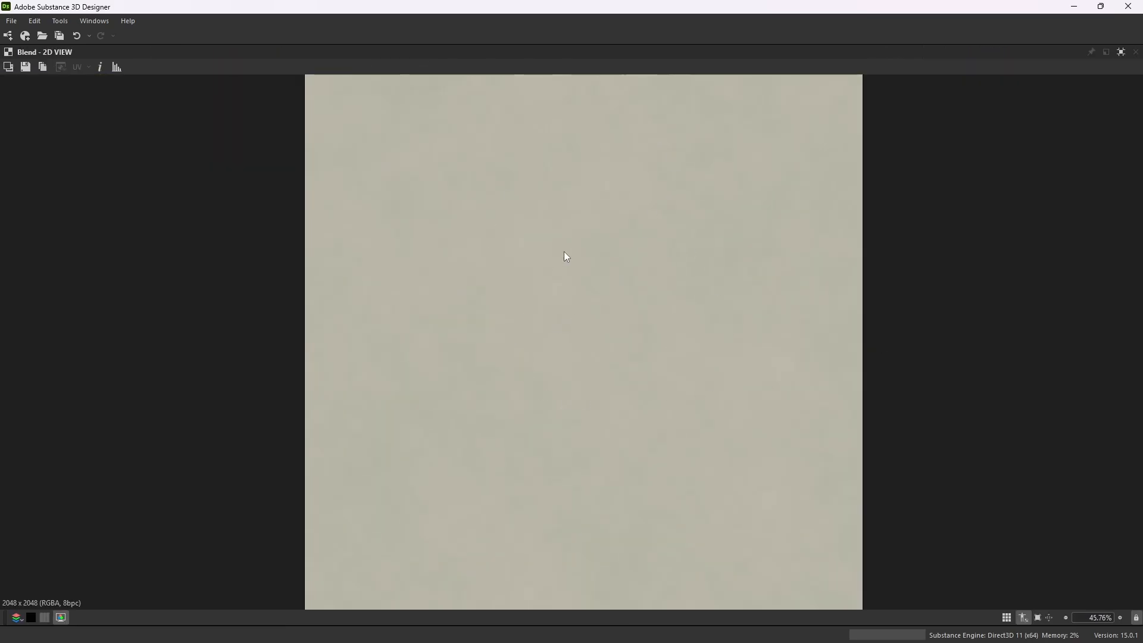
scroll(553, 349, "up", 3)
scroll(623, 357, "down", 4)
scroll(627, 369, "up", 2)
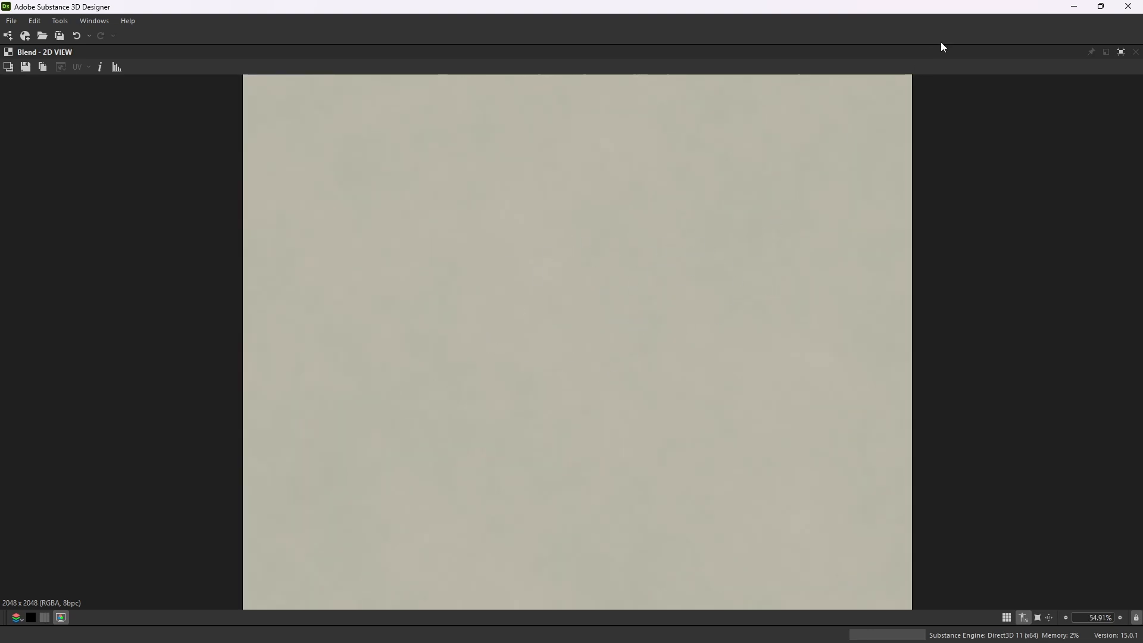
left_click(1121, 52)
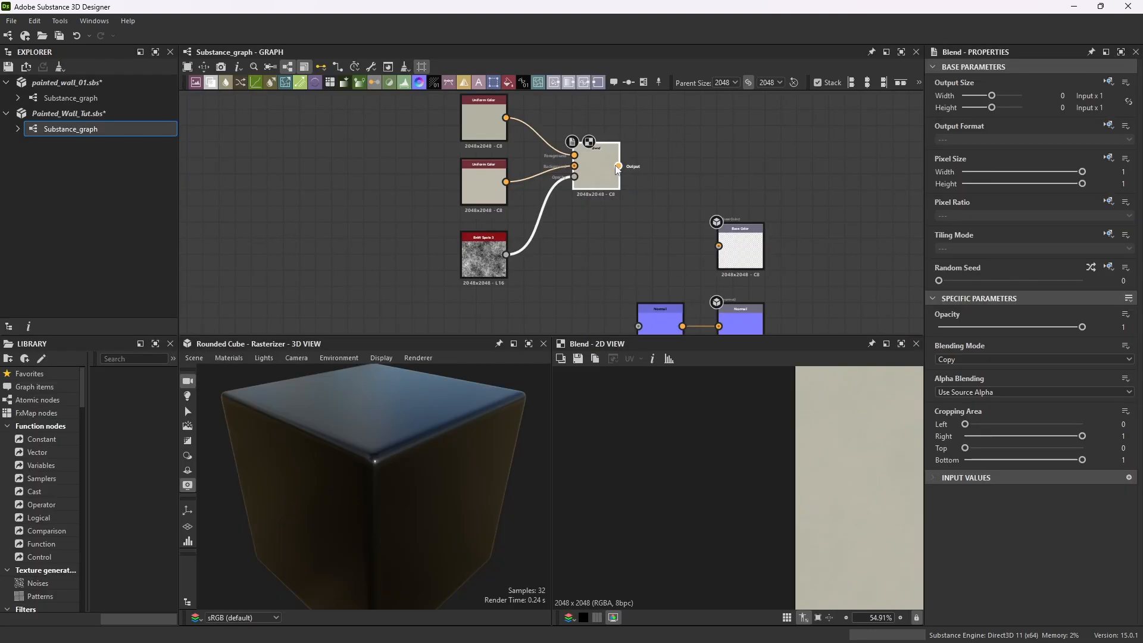
- Connect the Blend output to the Base Color output node and inspect the material on the cube in an enlarged 3D view
left_click_drag(717, 285, 718, 246)
left_click_drag(363, 467, 418, 419)
left_click(528, 343)
left_click_drag(518, 388, 438, 322)
scroll(437, 322, "up", 1)
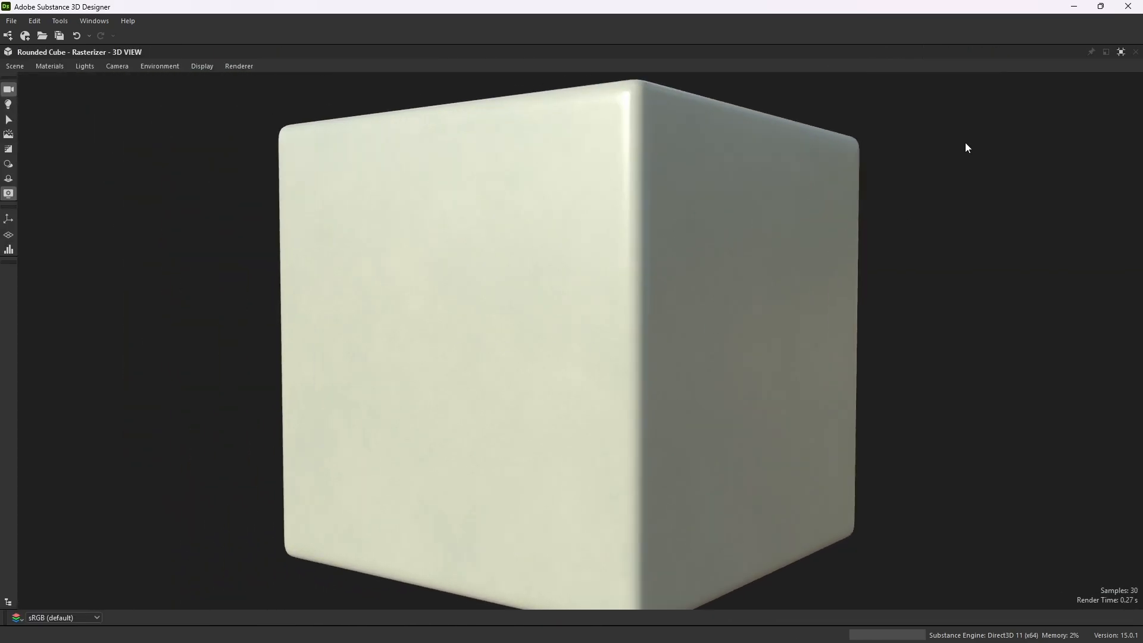
left_click(1121, 52)
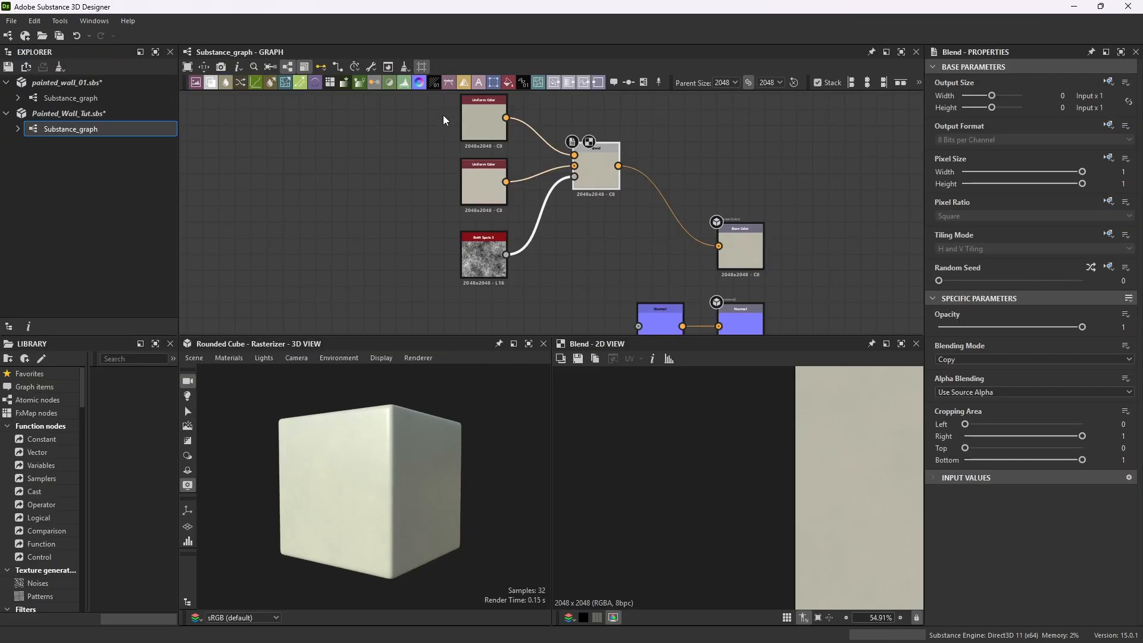
- Move the two Uniform Color, BnW Spots 3 and Blend nodes together farther up and away from the Base Color output
scroll(593, 242, "down", 3)
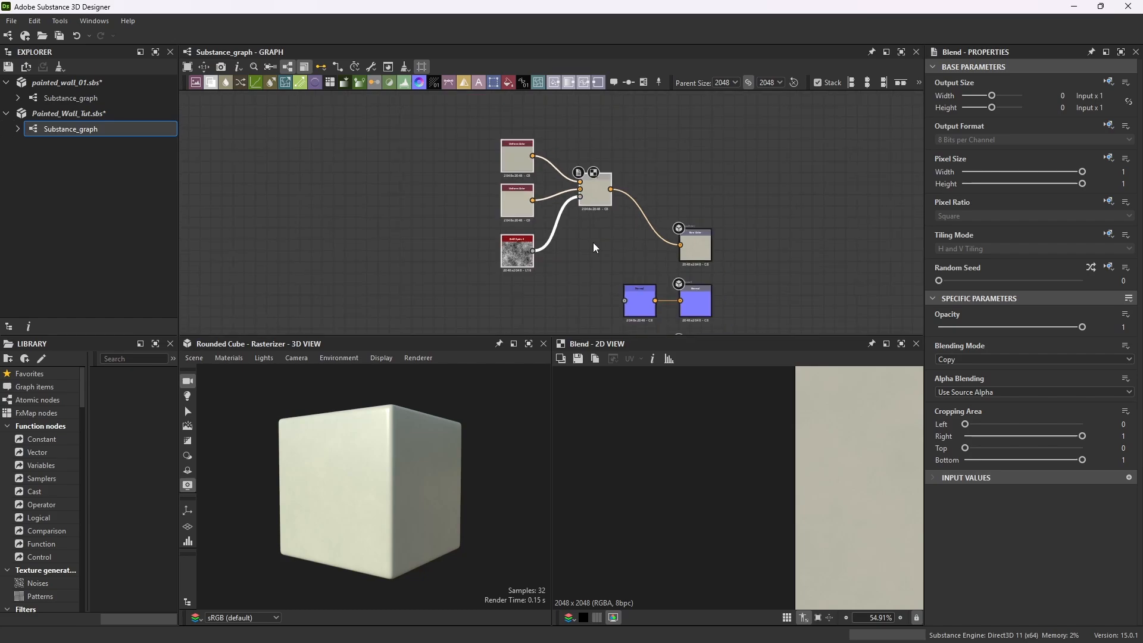
scroll(602, 236, "up", 1)
middle_click_drag(601, 183, 551, 149)
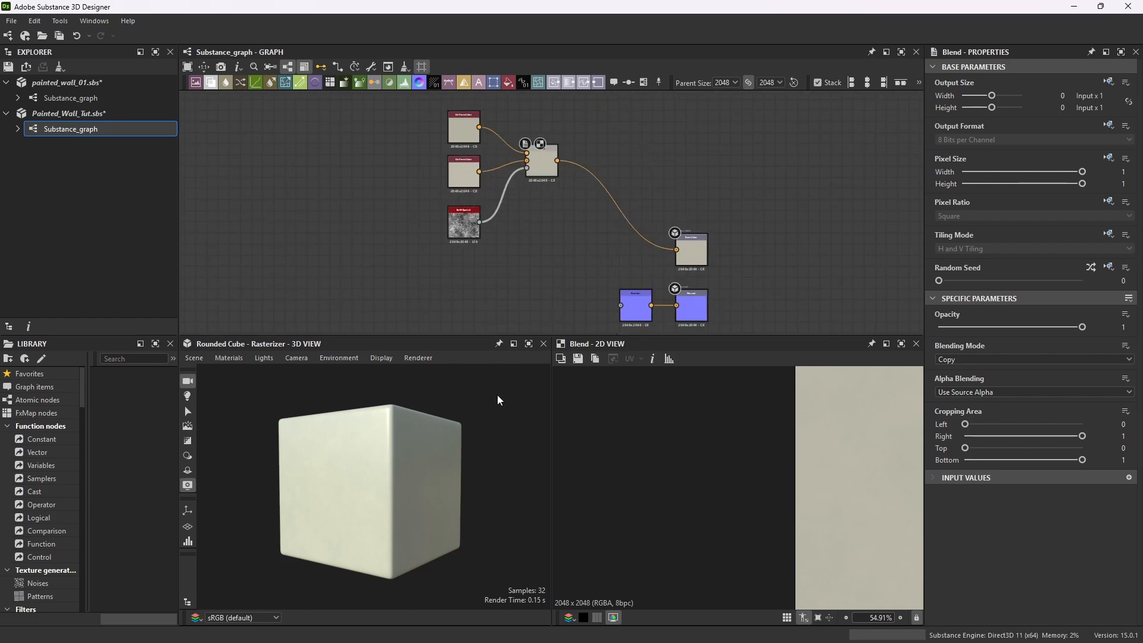
scroll(306, 494, "up", 3)
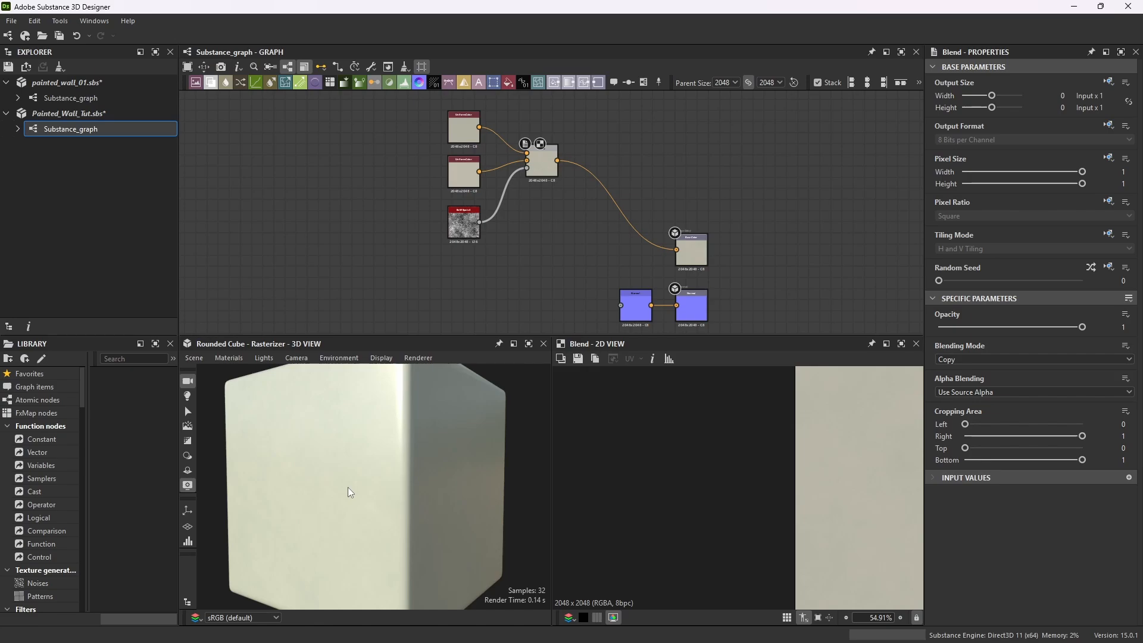
- Add a Grunge Map 014 node below the BnW Spots 3 node and examine its scratches and stains in the 2D view
scroll(466, 155, "down", 3)
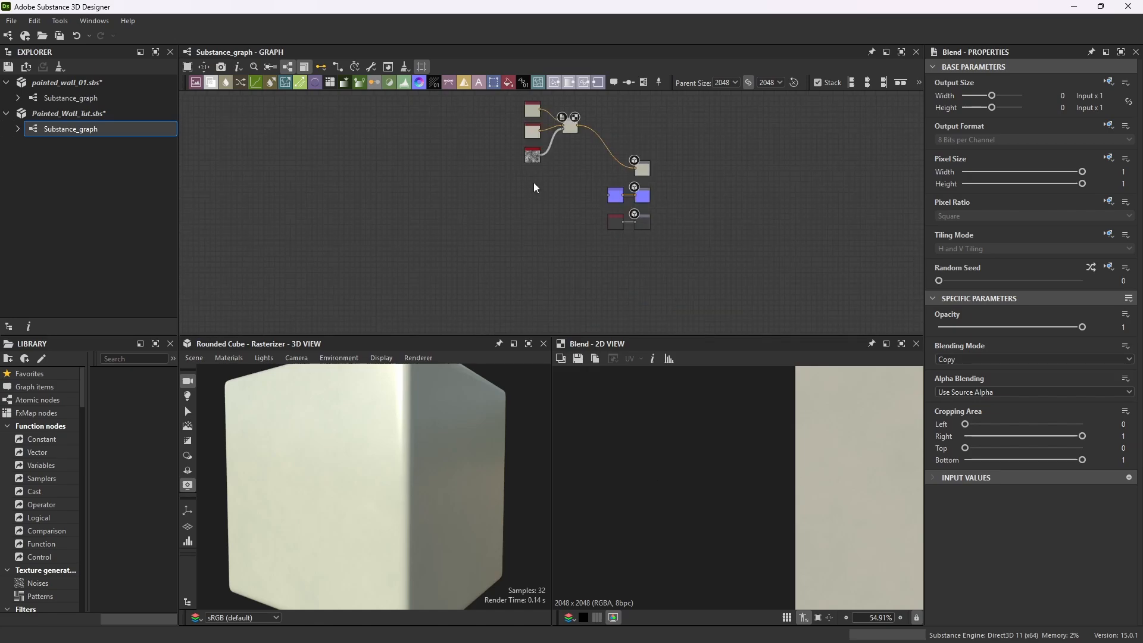
scroll(529, 189, "up", 5)
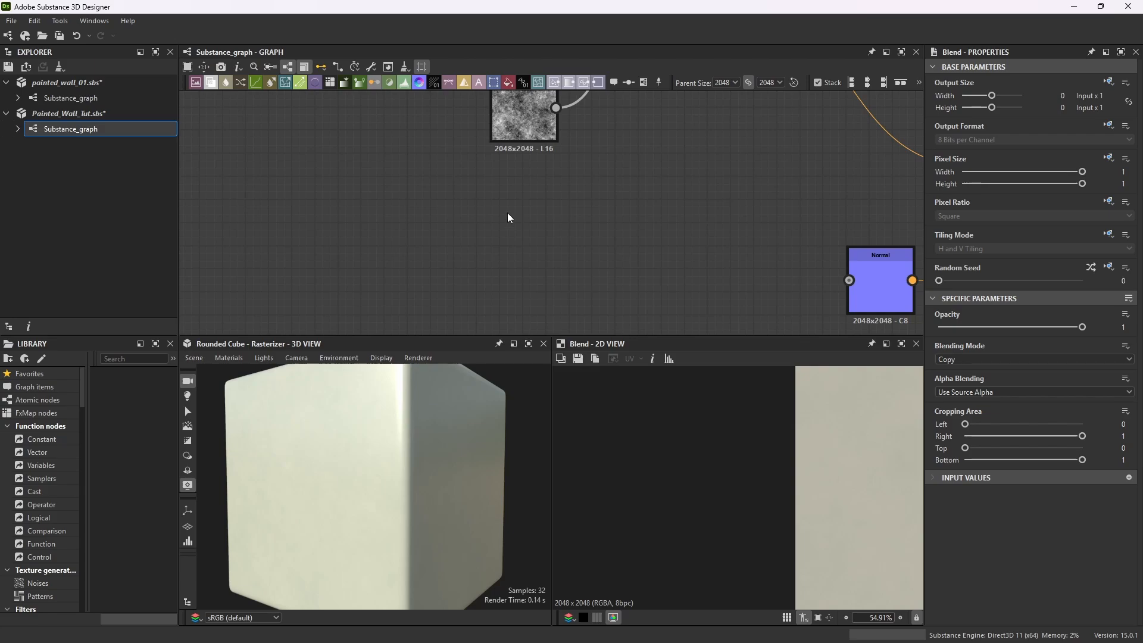
key("space")
type("g")
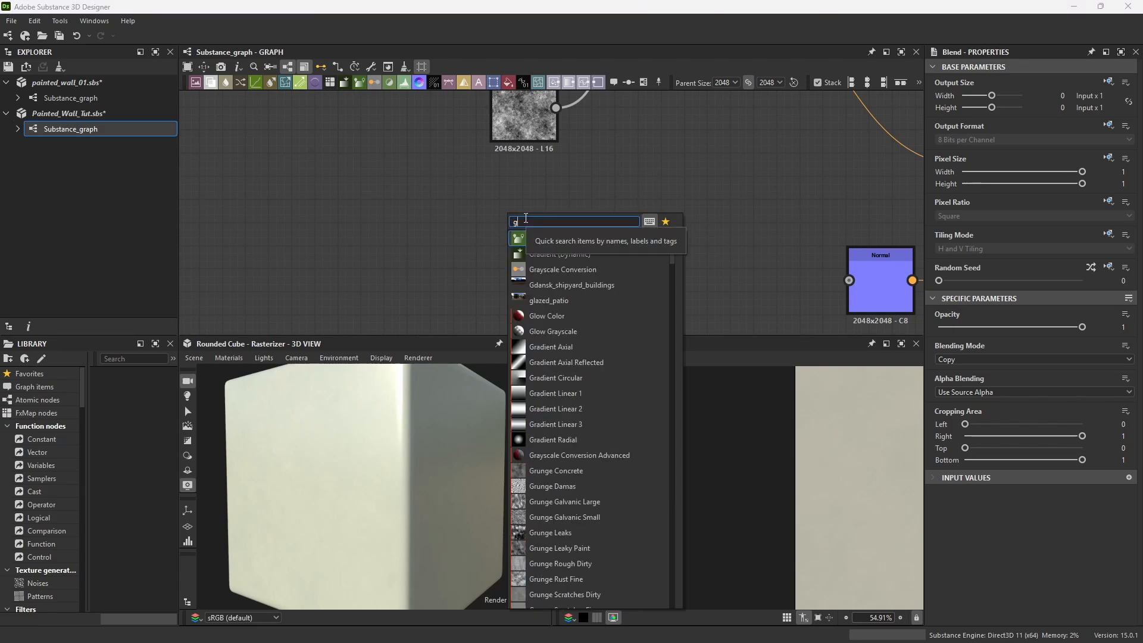
type("runge ma")
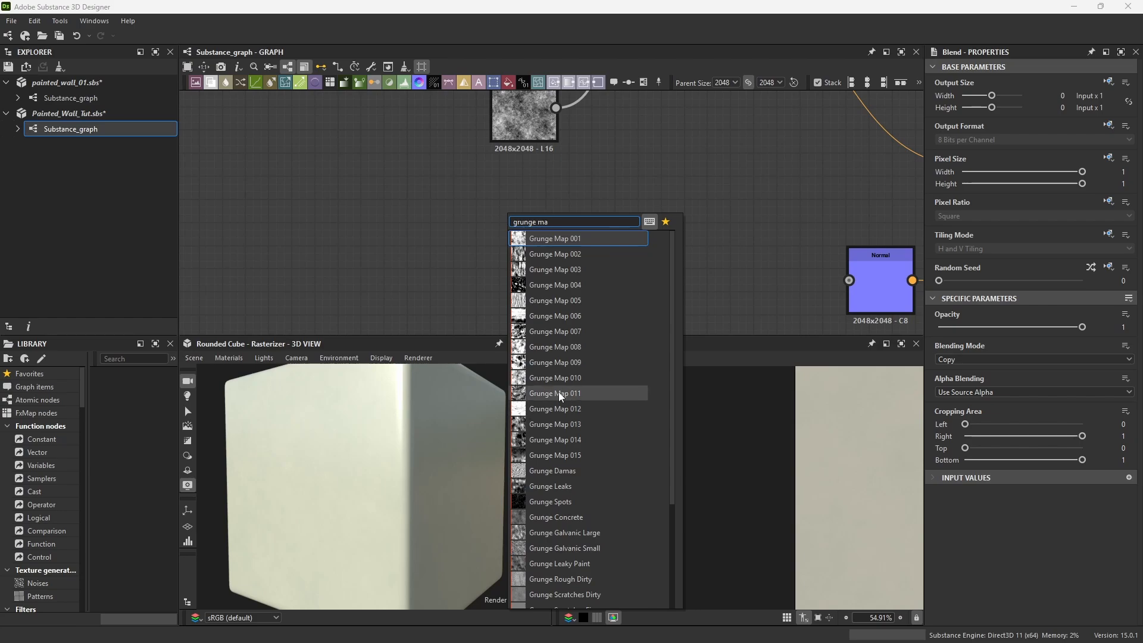
left_click(562, 439)
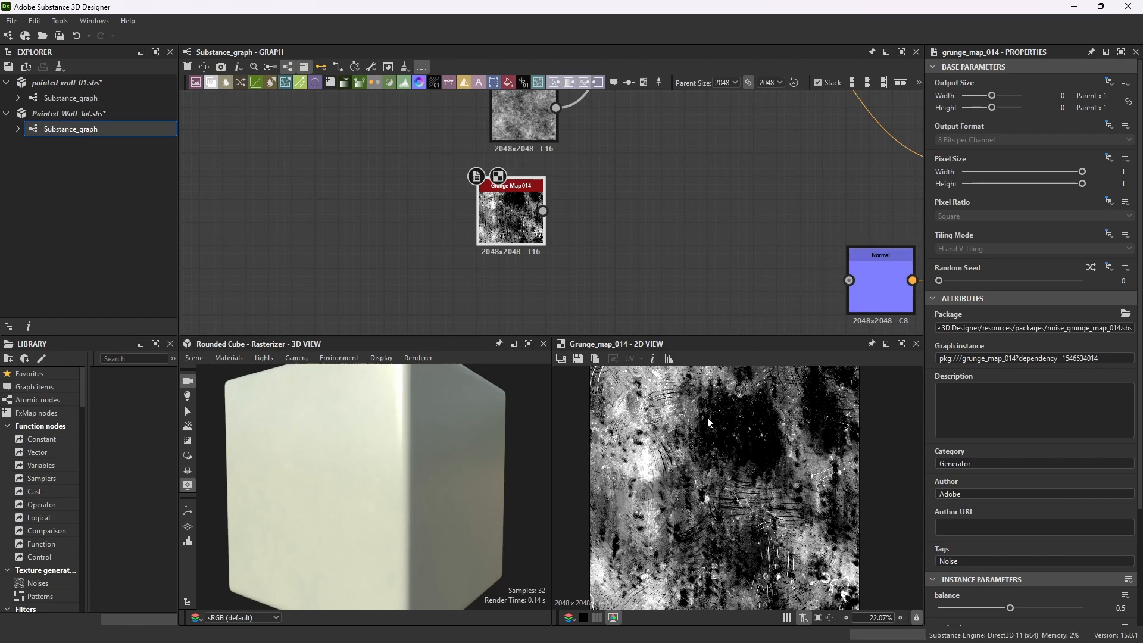
scroll(756, 520, "down", 1)
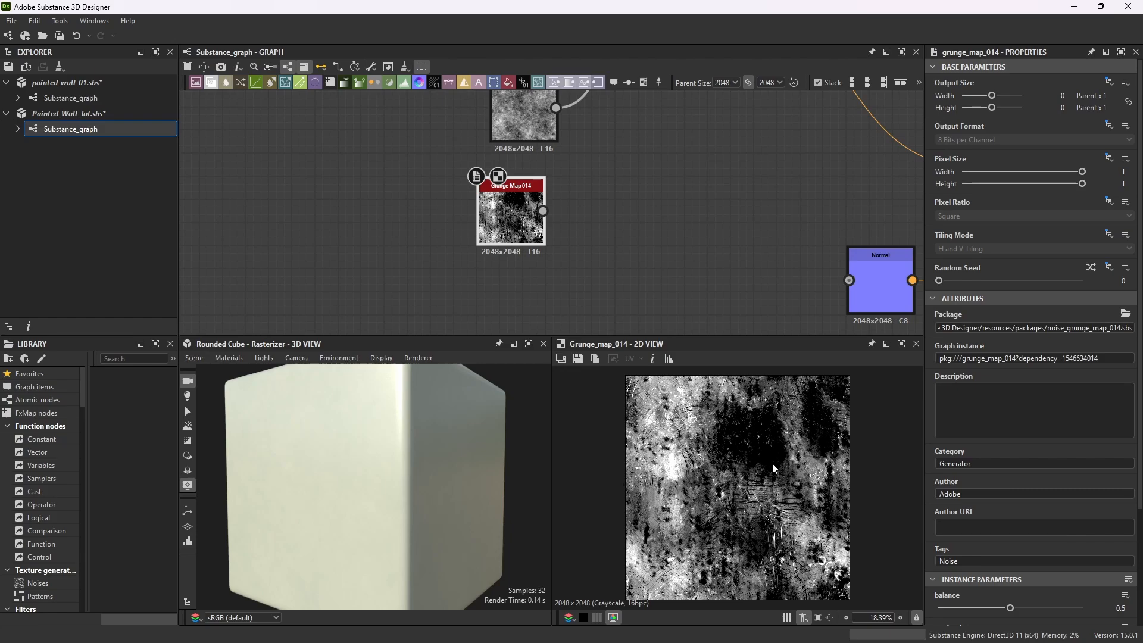
scroll(756, 480, "up", 6)
scroll(756, 480, "up", 3)
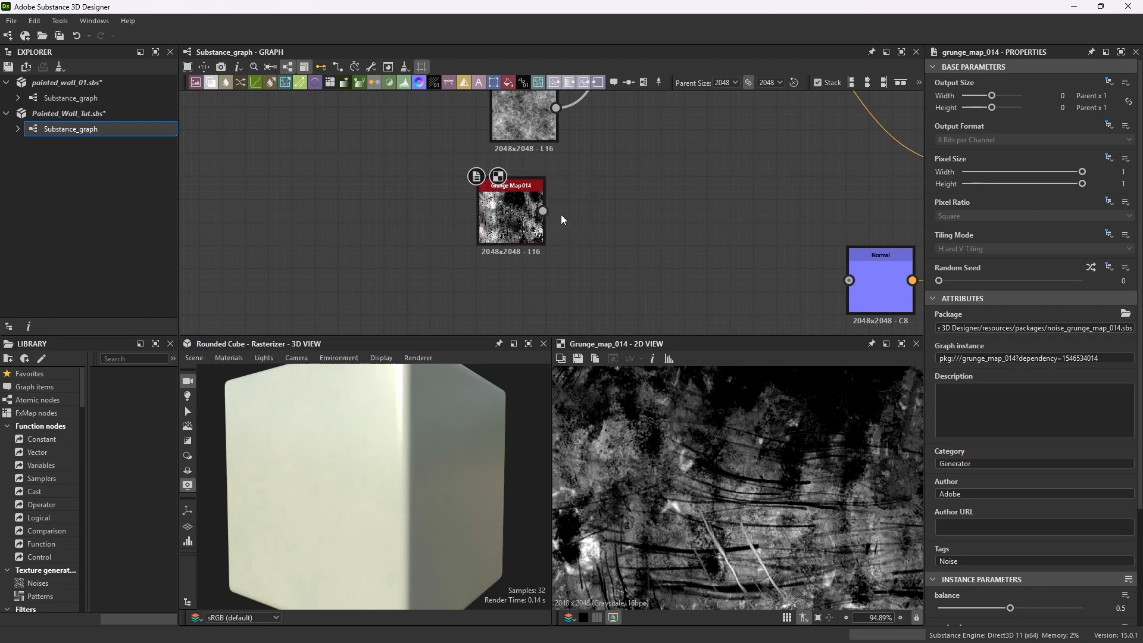
- Connect the Grunge Map 014 output to the input of the Normal node
scroll(561, 215, "down", 3)
scroll(693, 263, "up", 1)
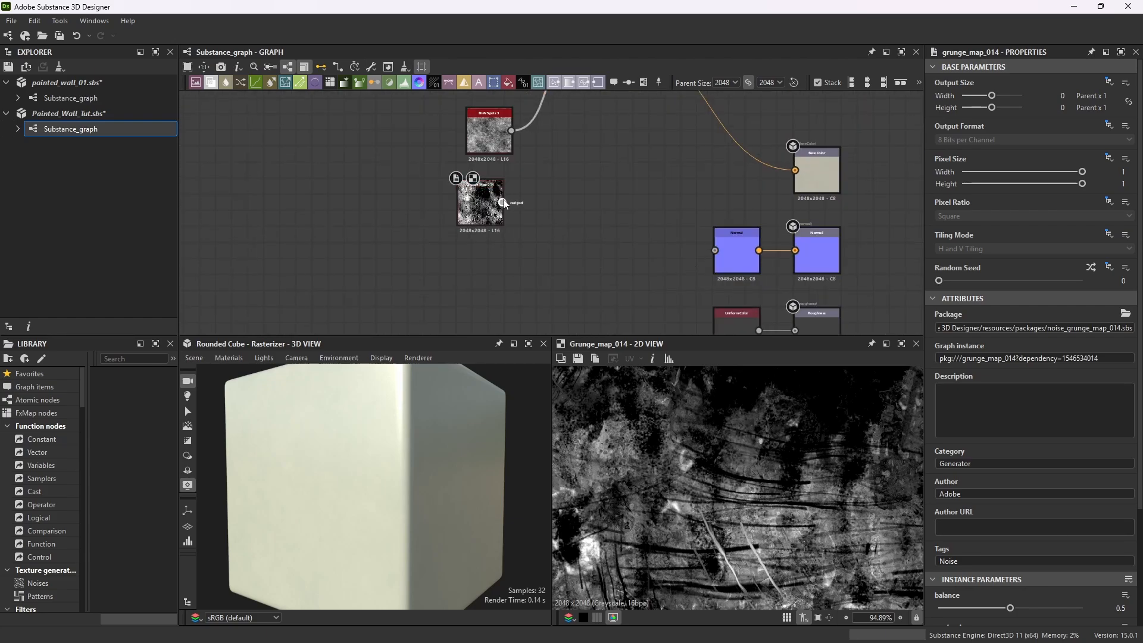
left_click_drag(503, 202, 711, 255)
- Inspect the grunge relief on the cube from several angles and distances in an enlarged 3D view, and restore the regular layout
left_click(532, 345)
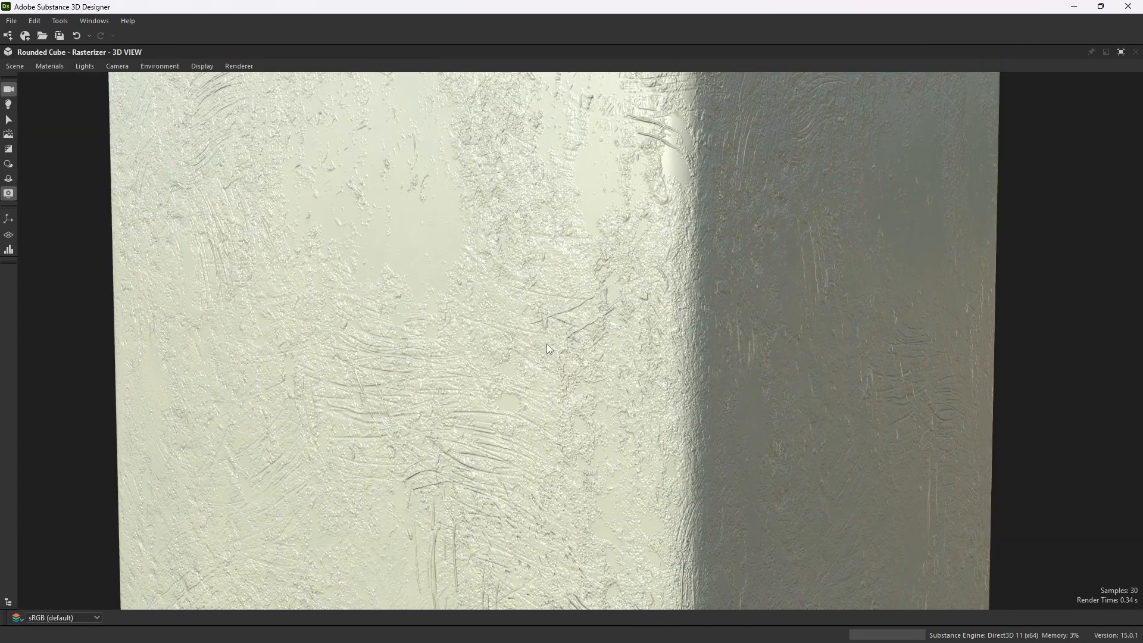
mouse_move(547, 344)
left_mouse_down()
mouse_move(603, 324)
mouse_move(595, 334)
mouse_move(662, 351)
mouse_move(566, 356)
left_mouse_up()
scroll(564, 334, "down", 3)
scroll(455, 403, "up", 3)
left_click_drag(455, 404, 501, 392)
scroll(477, 401, "up", 4)
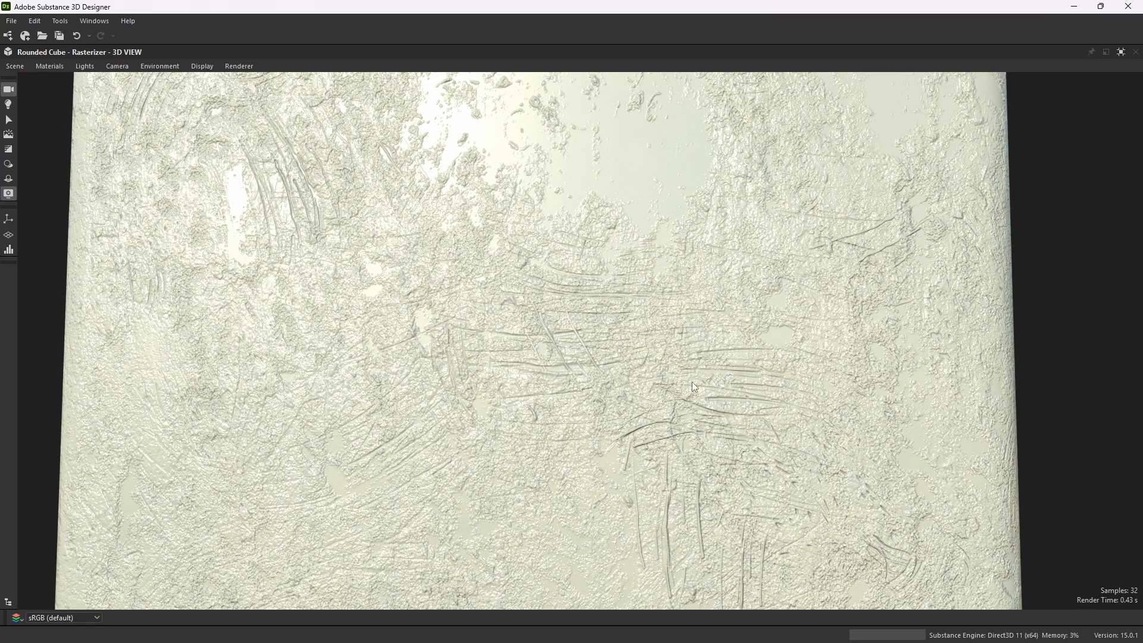
scroll(763, 350, "down", 3)
left_click_drag(763, 350, 755, 348)
left_click_drag(624, 359, 563, 336)
scroll(579, 258, "down", 3)
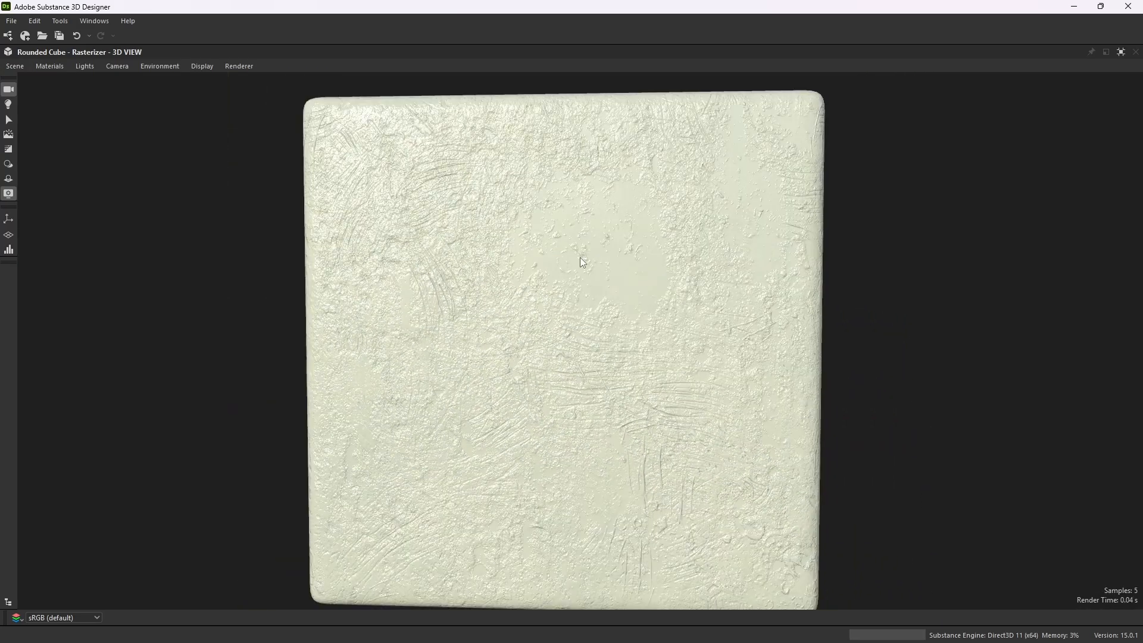
left_click_drag(580, 257, 533, 310)
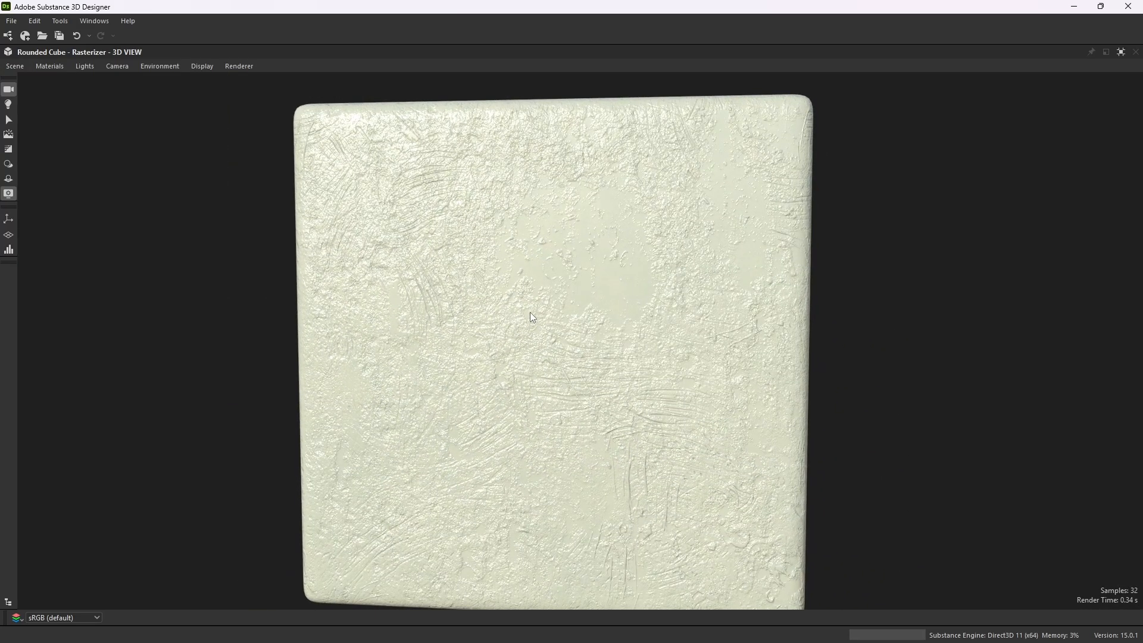
left_click_drag(576, 244, 575, 310)
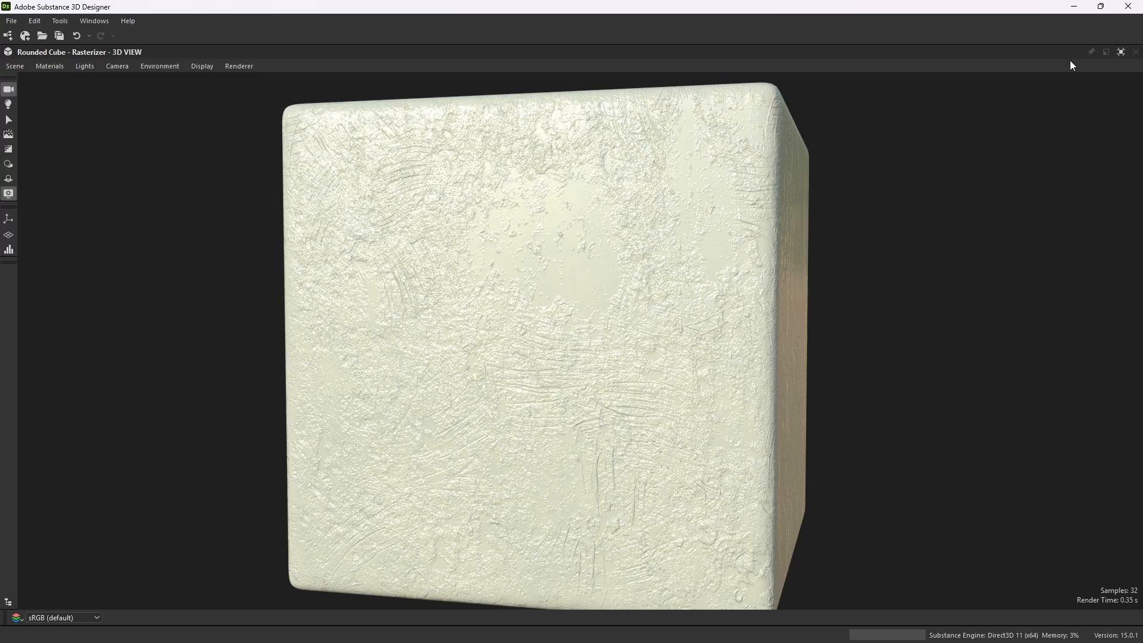
left_click(1121, 52)
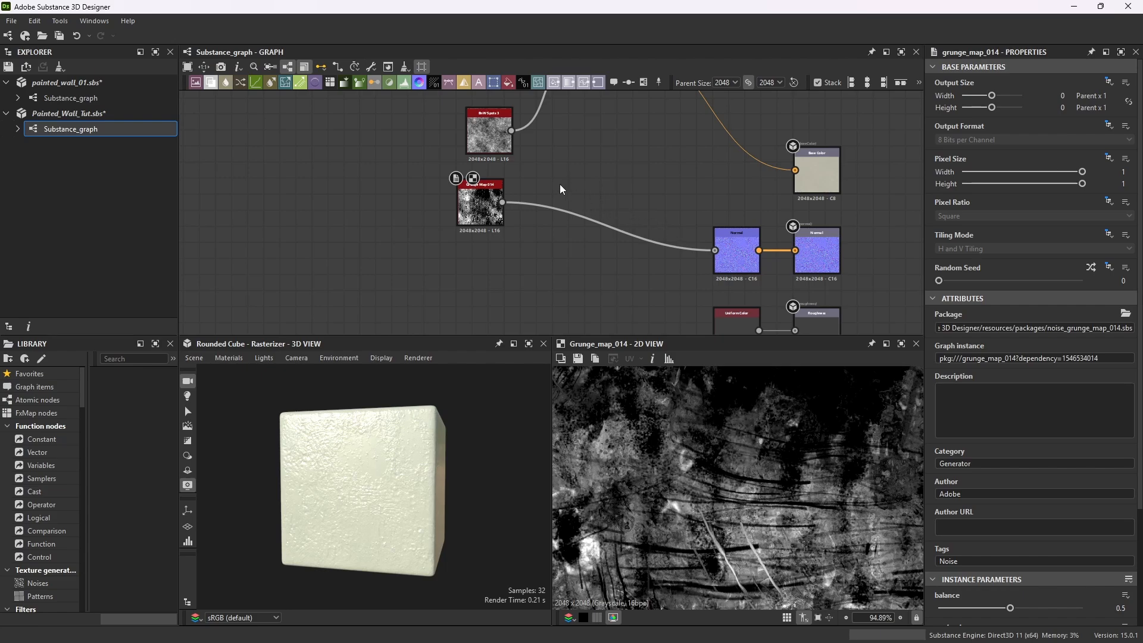
- Add a Levels node beside Grunge Map 014, align it with that node, and feed the grunge map into its input
key("space")
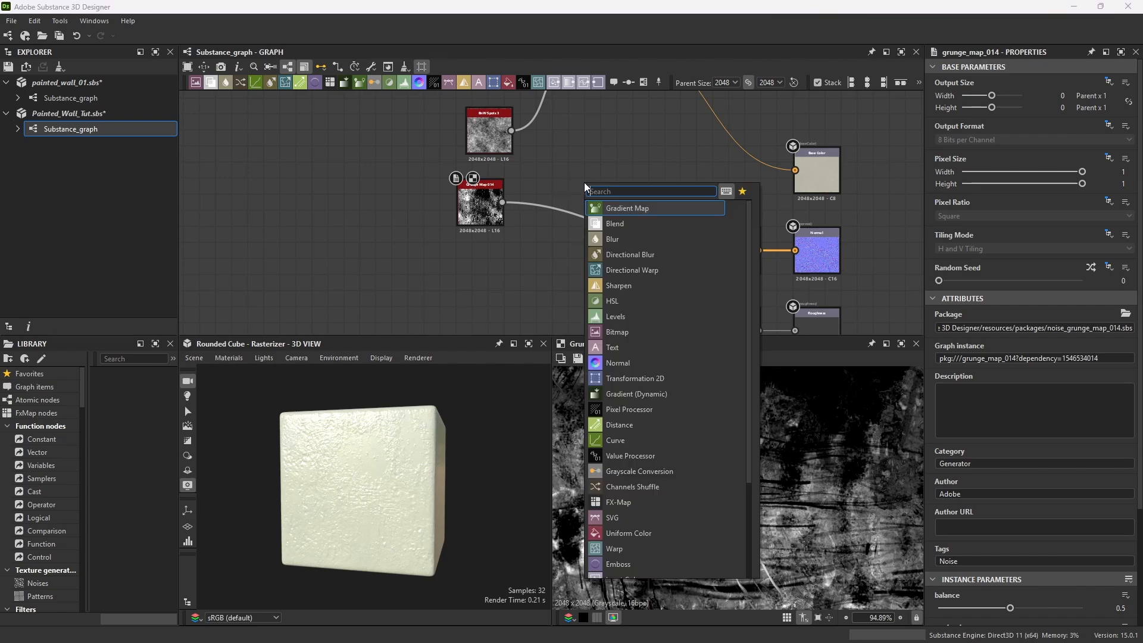
type("levels")
key("Return")
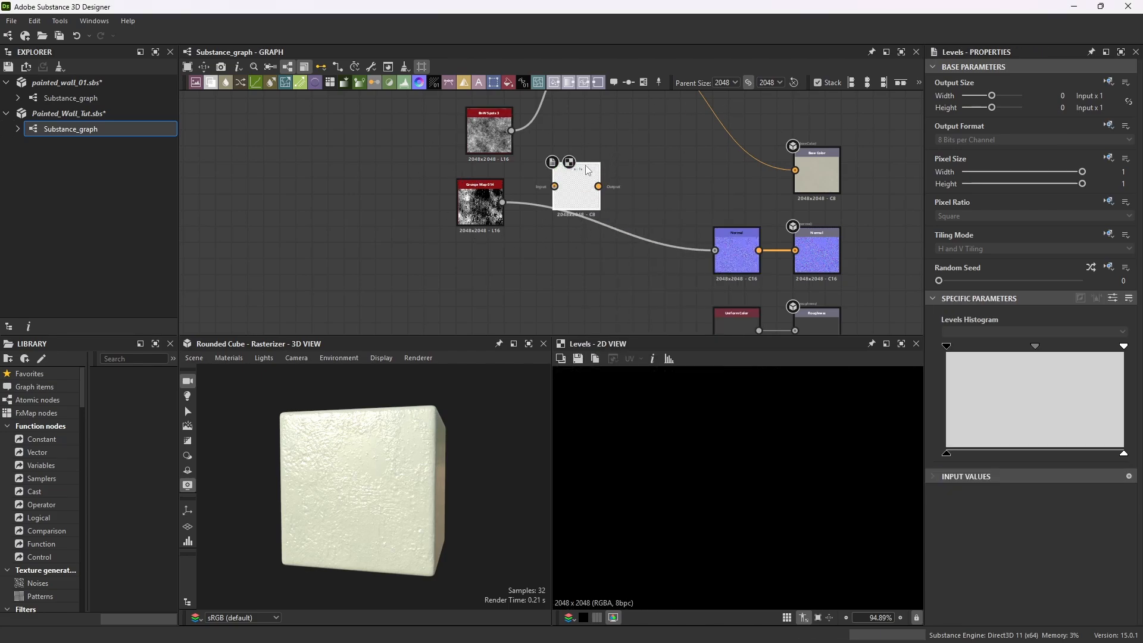
left_click_drag(581, 180, 581, 196)
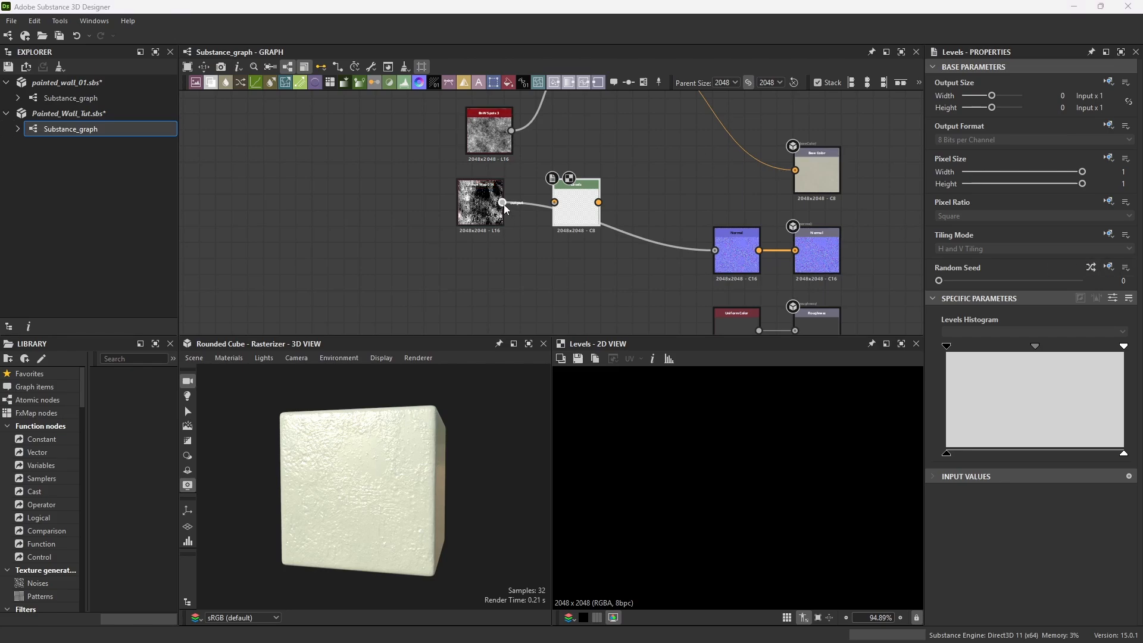
left_click_drag(503, 203, 554, 203)
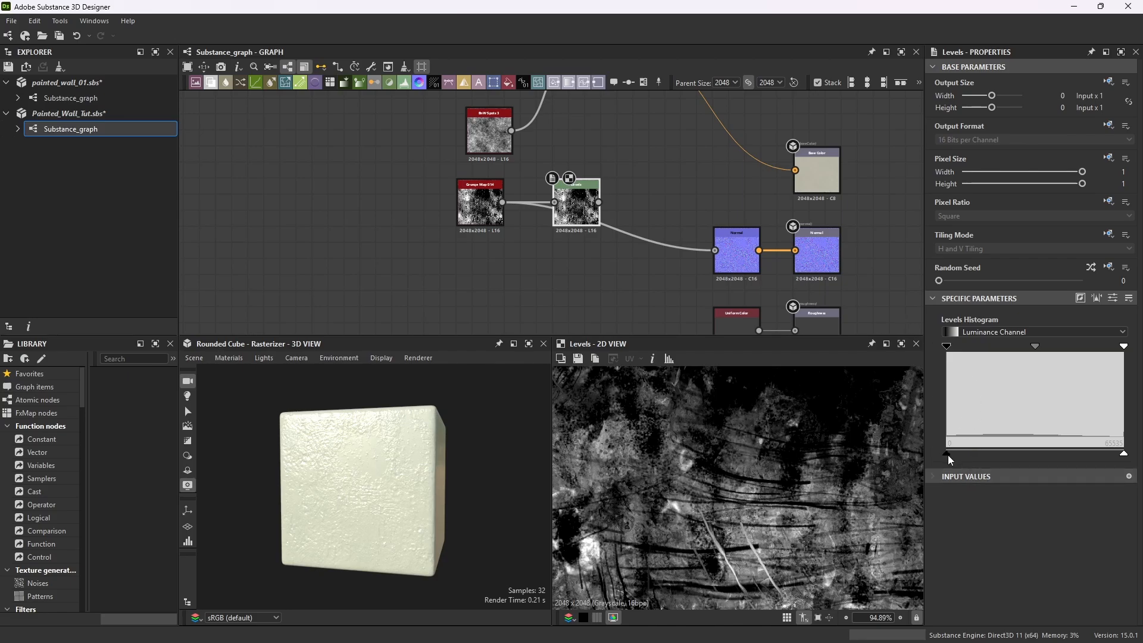
- Narrow the Levels output range to mid grays, raising output black to just below the middle and lowering output white to just above it
left_click_drag(948, 455, 1020, 451)
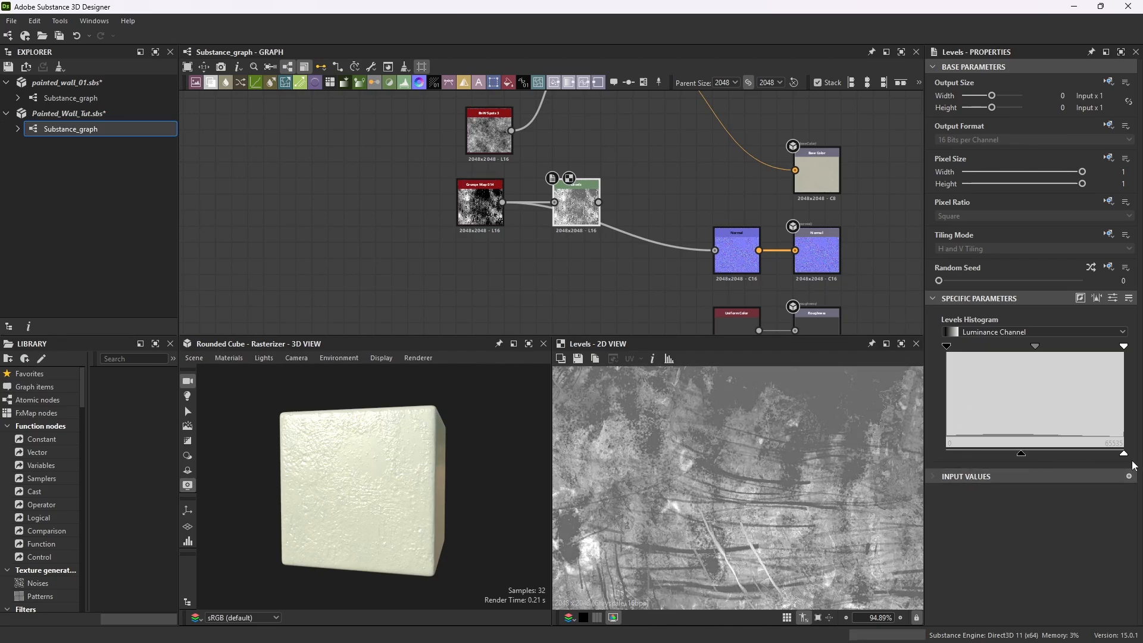
left_click_drag(1124, 454, 1058, 456)
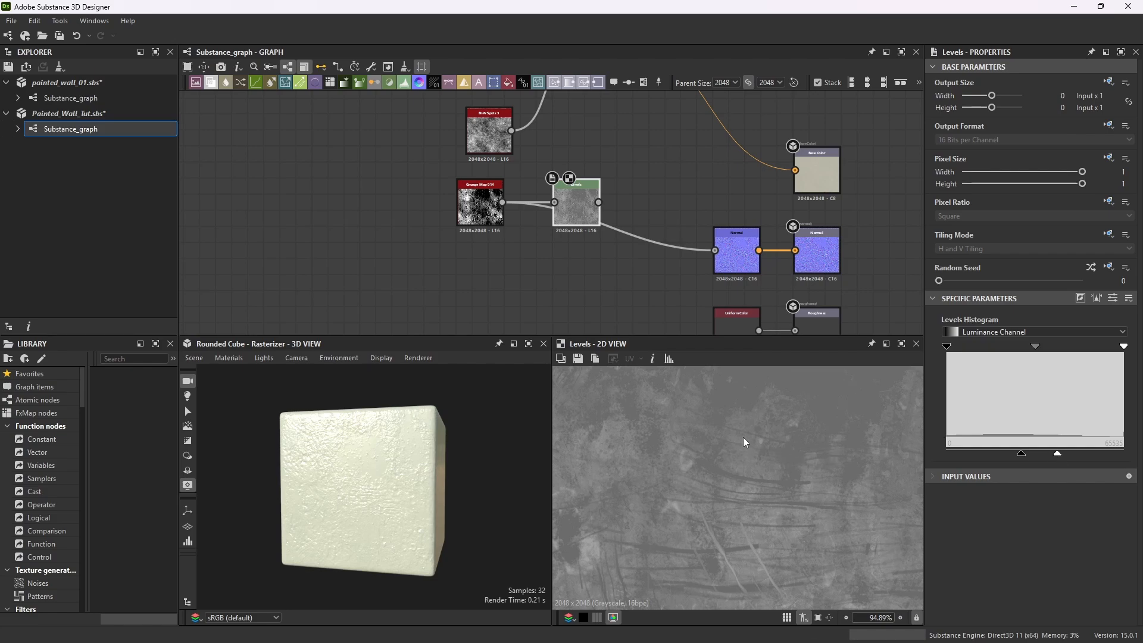
scroll(748, 438, "down", 5)
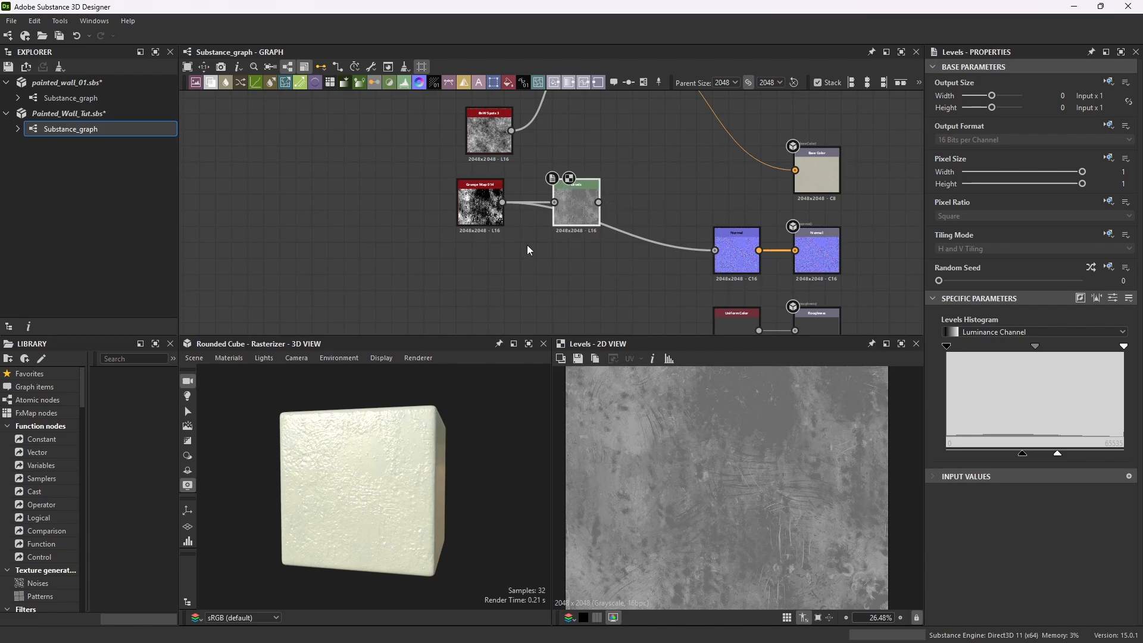
- Connect the Levels output to the Normal node in place of the direct grunge link and inspect the relief in an enlarged 3D view
scroll(388, 454, "up", 5)
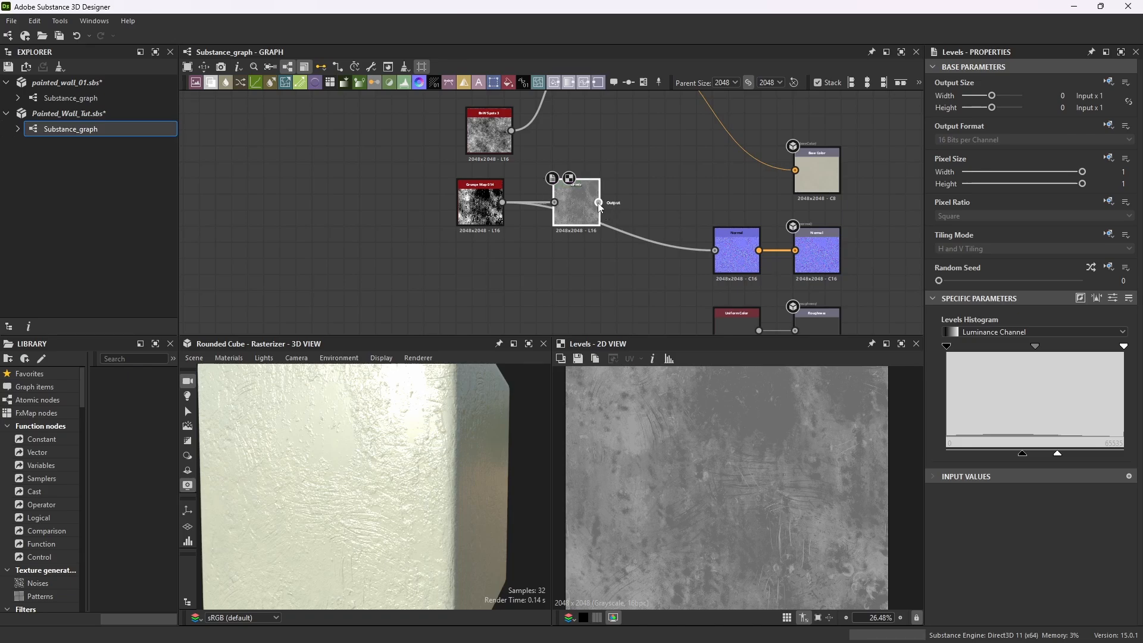
left_click_drag(598, 203, 716, 250)
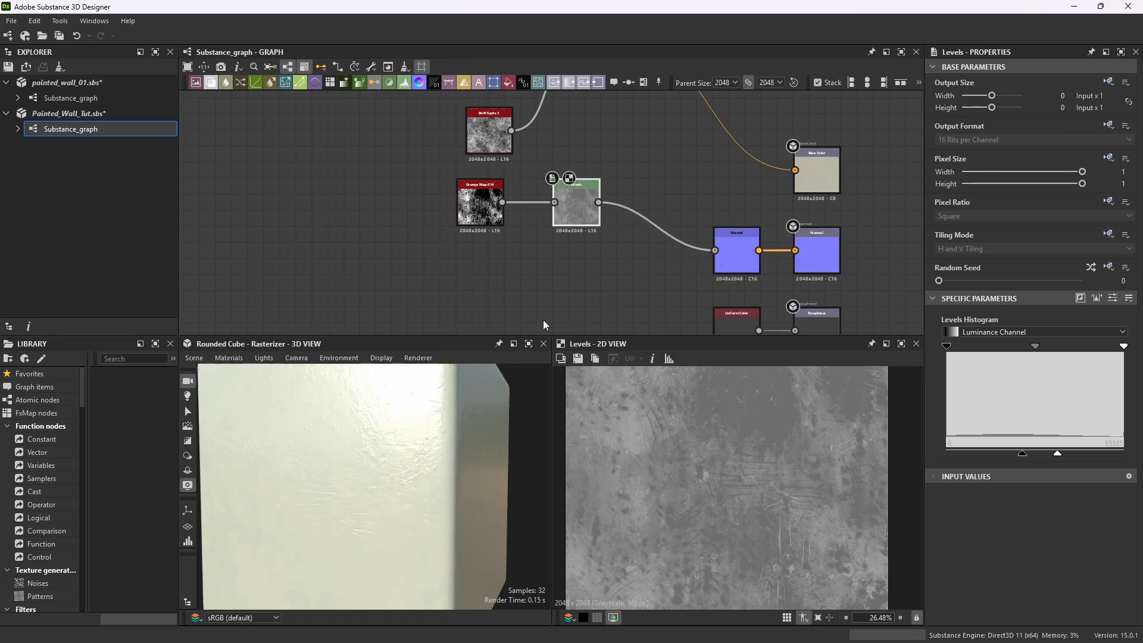
left_click(529, 344)
scroll(534, 396, "down", 5)
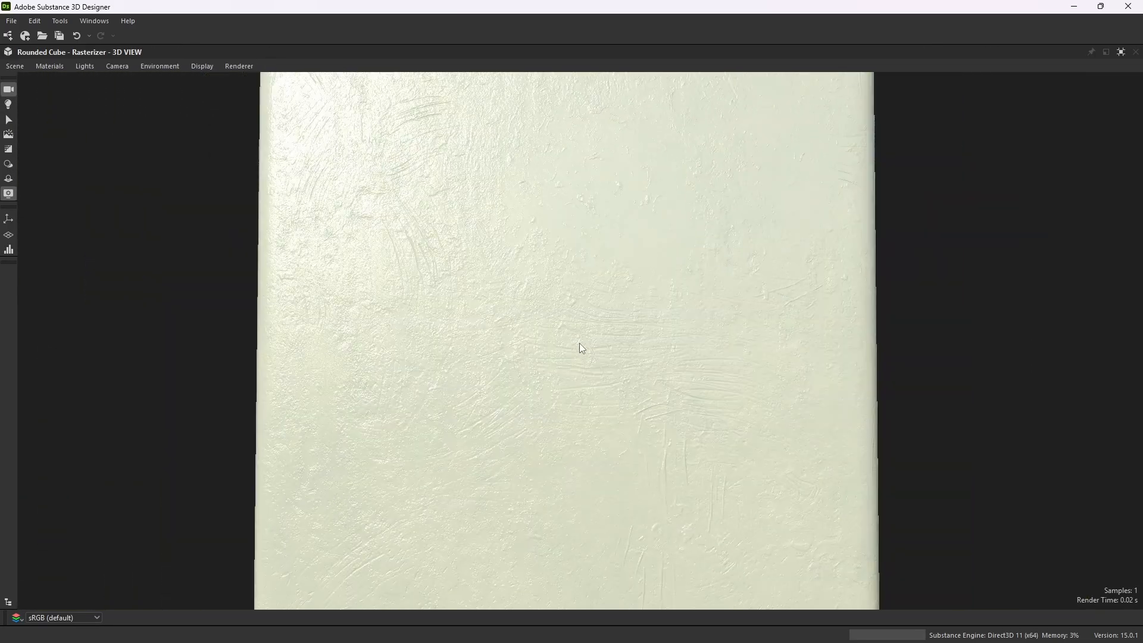
scroll(545, 366, "up", 4)
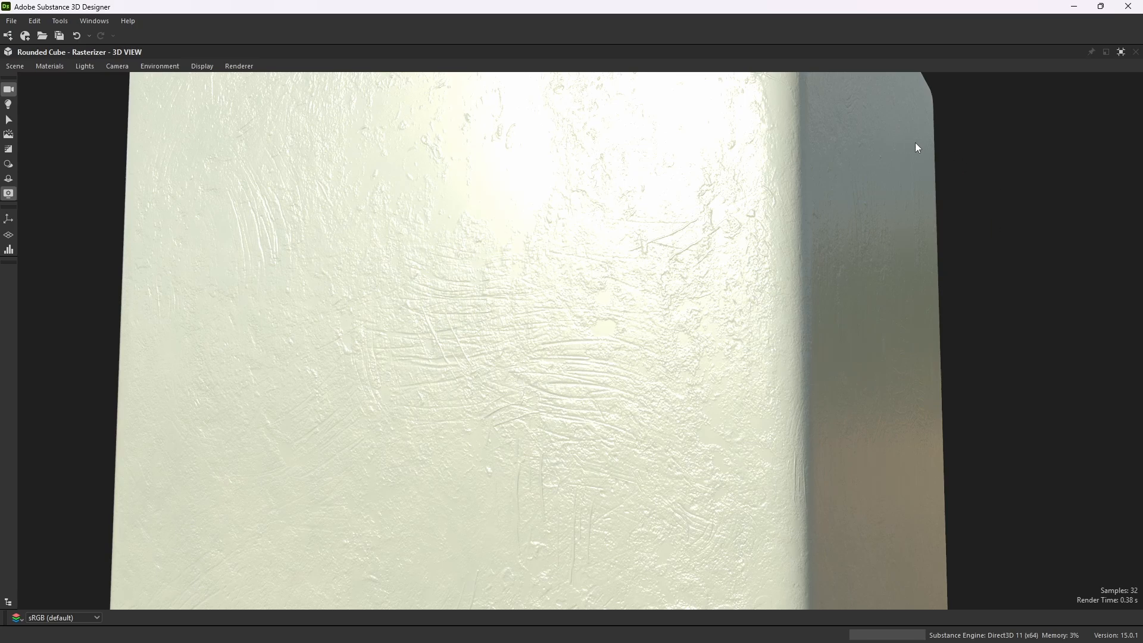
left_click(1121, 52)
- Move the Grunge Map 014 and Levels nodes together farther away from the Normal node
scroll(630, 275, "down", 2)
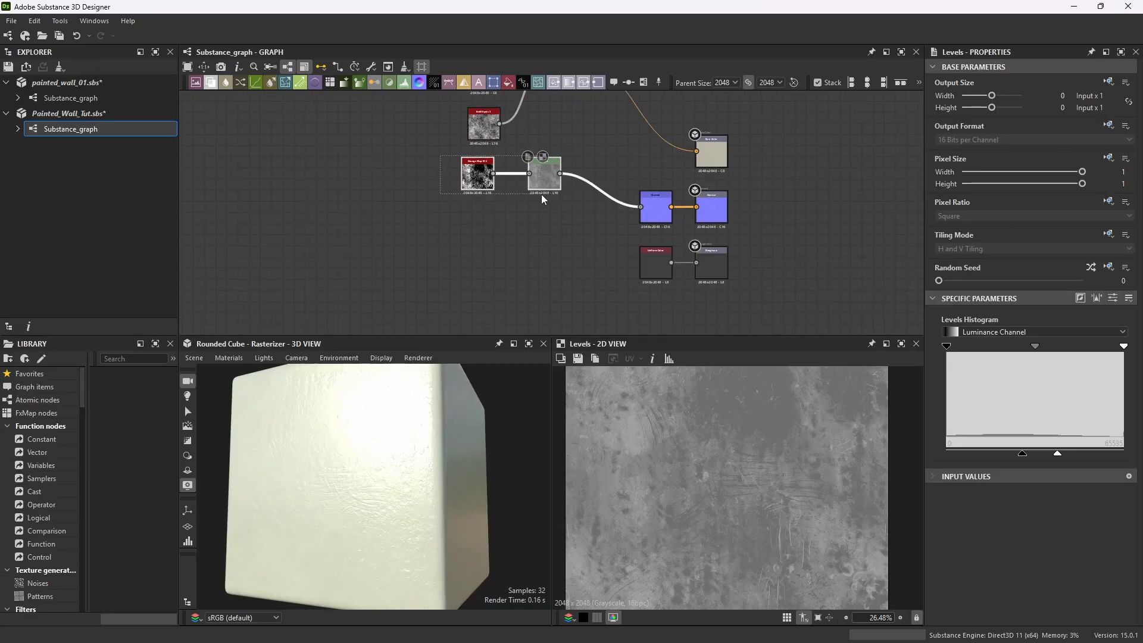
left_click_drag(554, 167, 497, 168)
left_click_drag(427, 164, 439, 165)
left_click(500, 216)
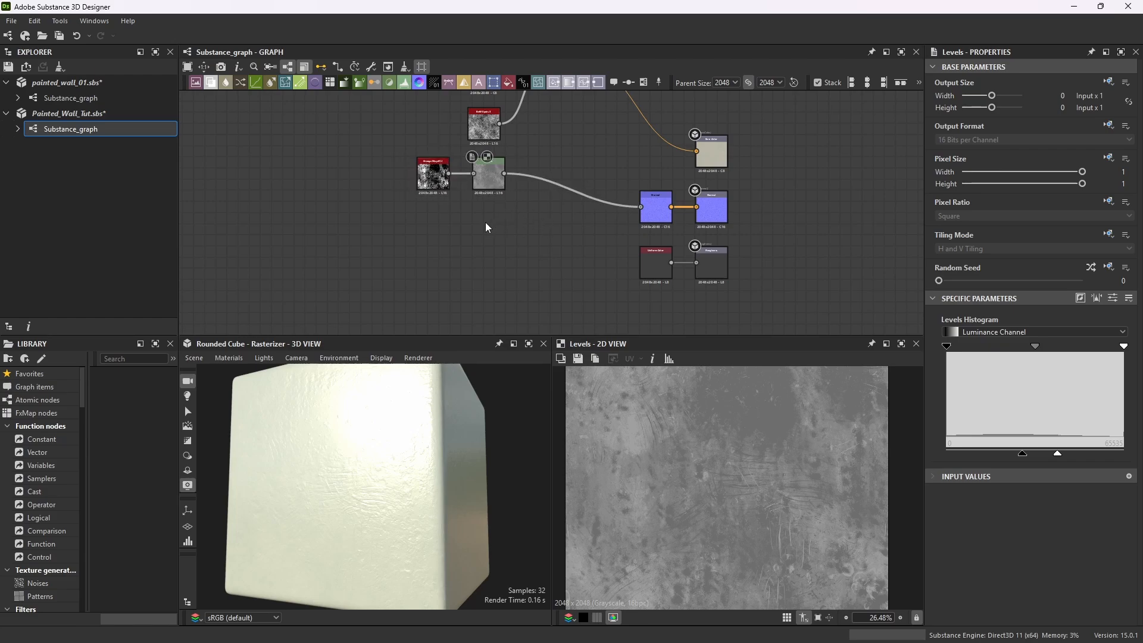
- Add a Grunge Leaky Paint node and align it directly below the Levels node
key("space")
type("grunge")
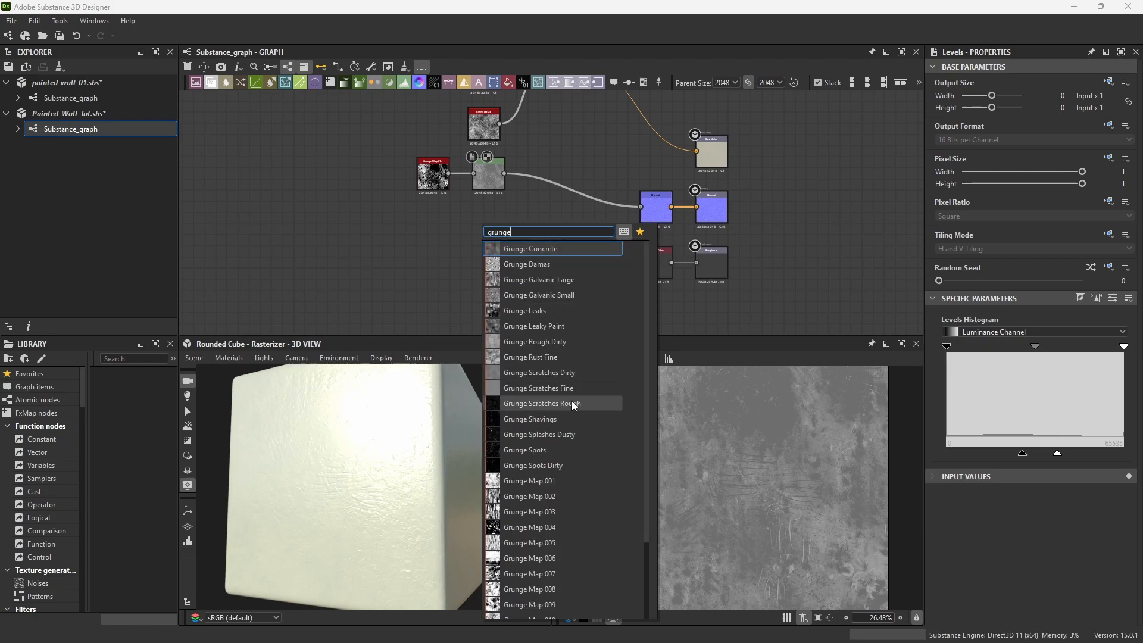
left_click(536, 326)
scroll(495, 214, "up", 4)
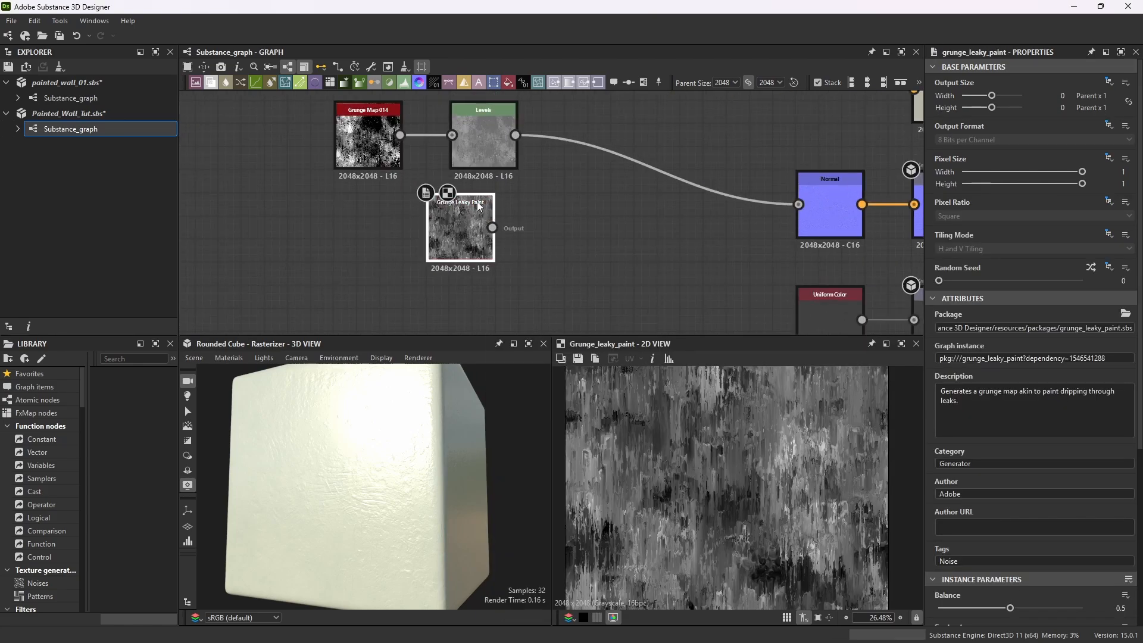
left_click_drag(467, 198, 489, 218)
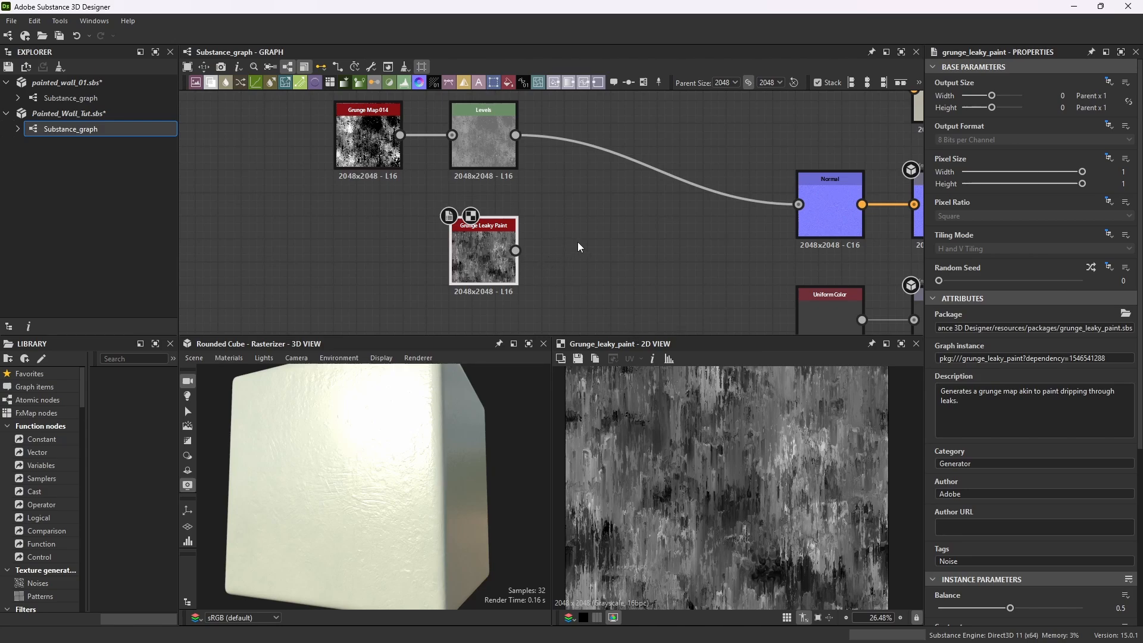
- Add a Blend node before the Normal node, connecting Levels to its Foreground and Grunge Leaky Paint to its Background
key("space")
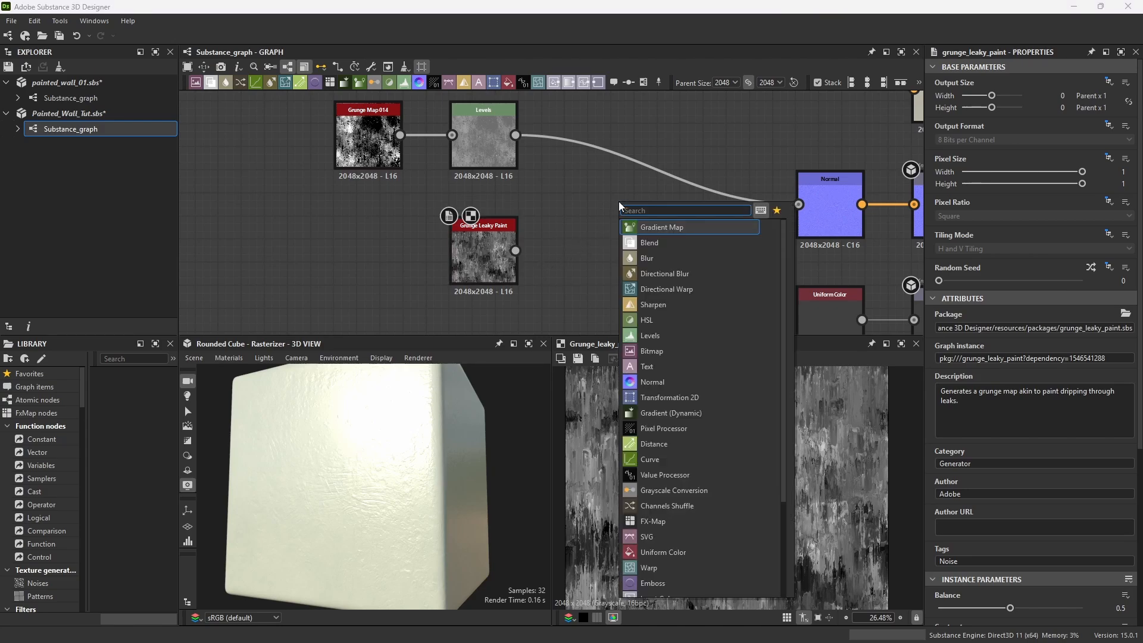
type("blend")
key("Return")
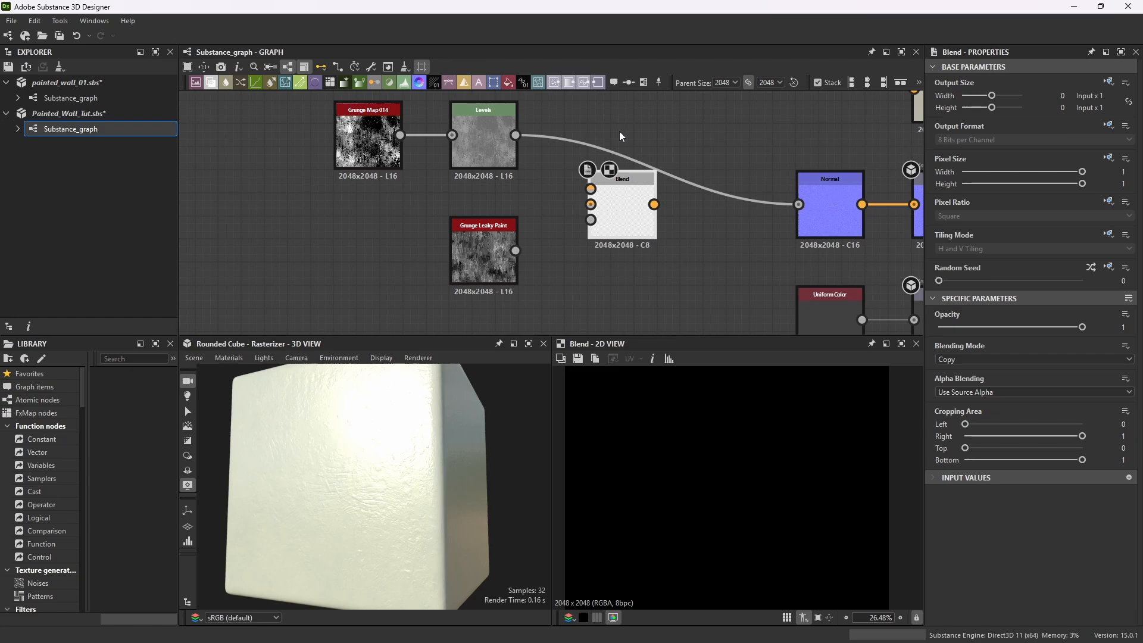
left_click_drag(516, 136, 592, 188)
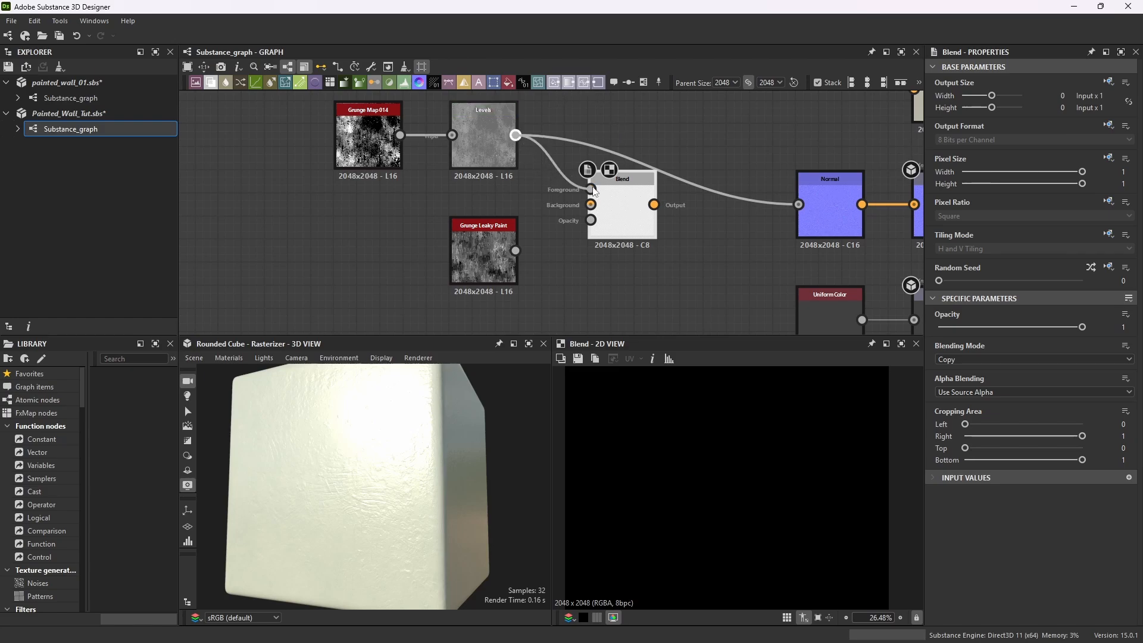
left_click_drag(516, 250, 530, 244)
left_click_drag(589, 214, 590, 205)
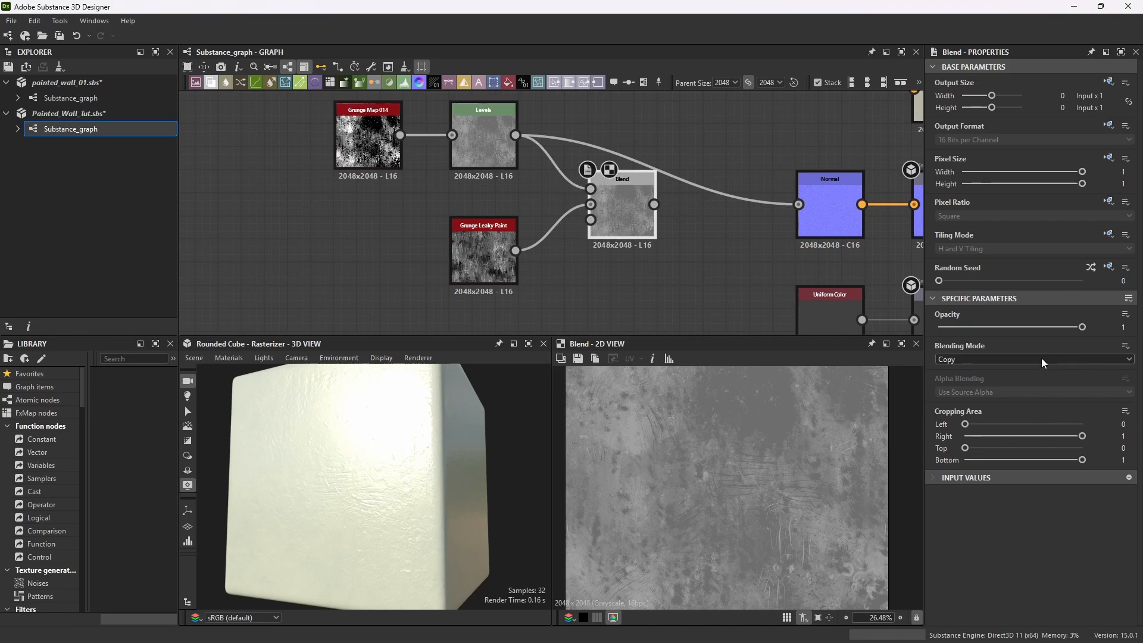
- Set the grunge Blend node's mode to Min (Darken) and connect its output to the Normal node in place of Levels
left_click(1117, 359)
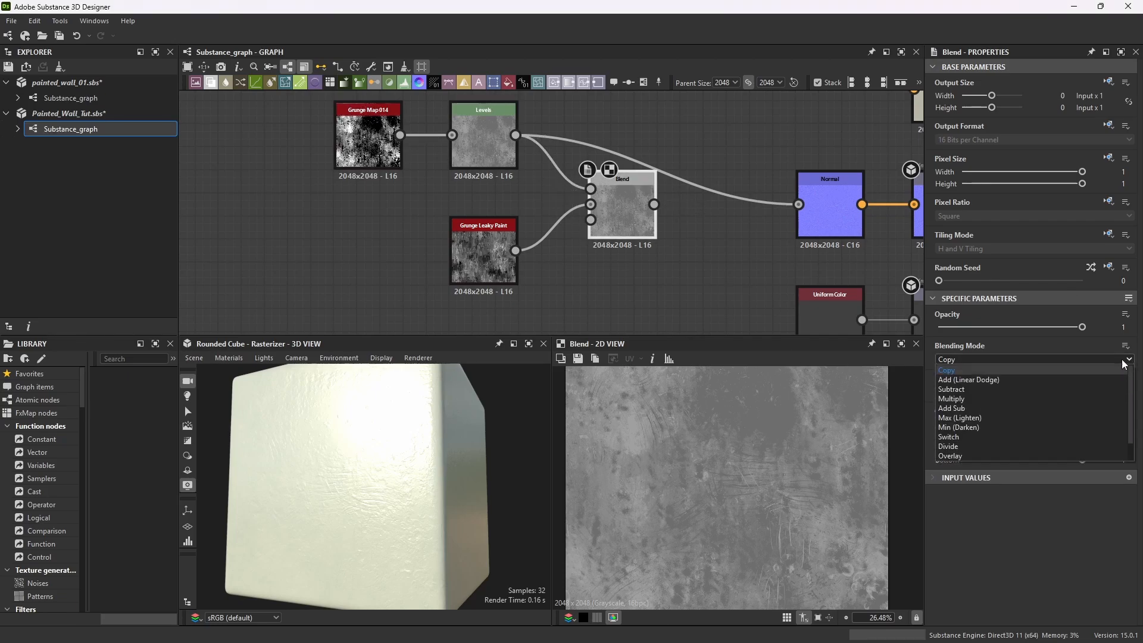
left_click(967, 430)
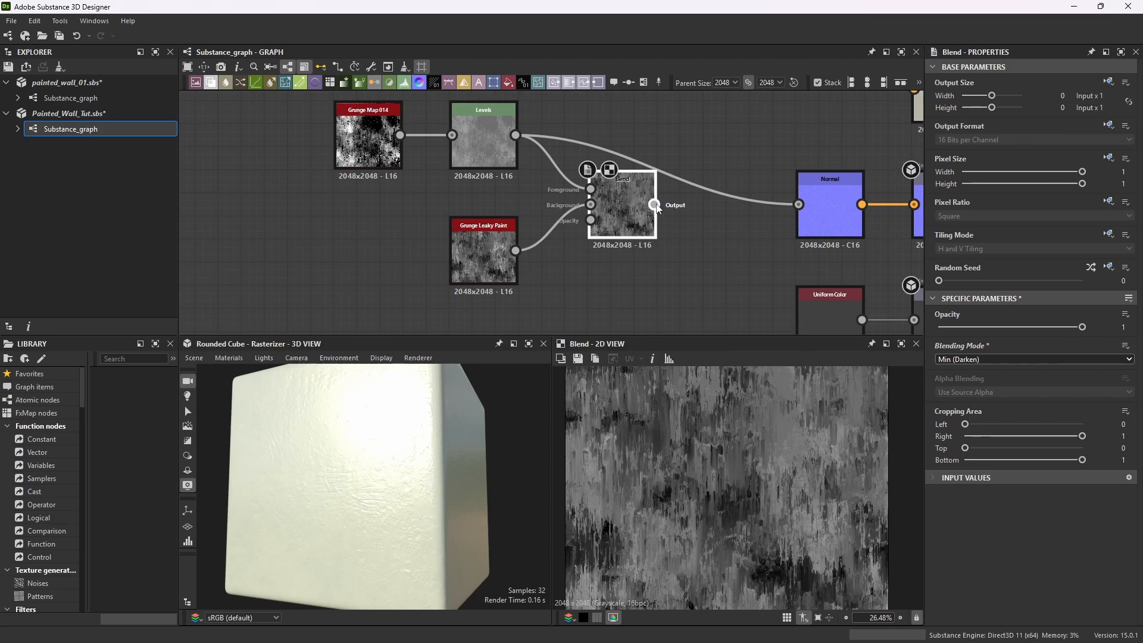
left_click_drag(655, 205, 799, 205)
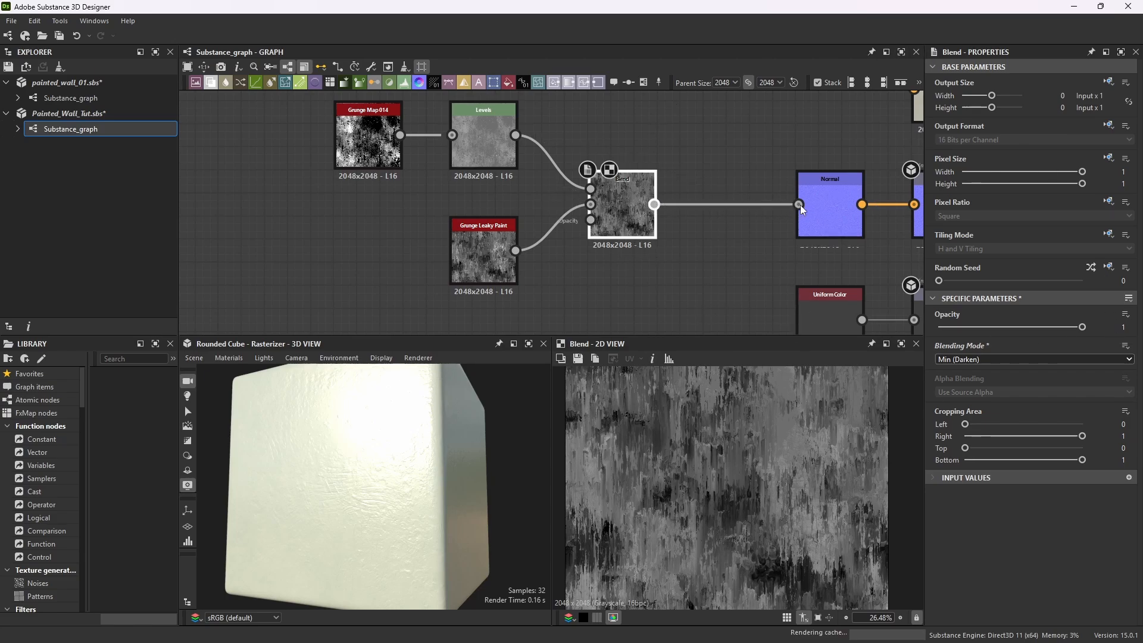
- Examine the combined grunge relief on the cube in an enlarged 3D view
left_click(528, 344)
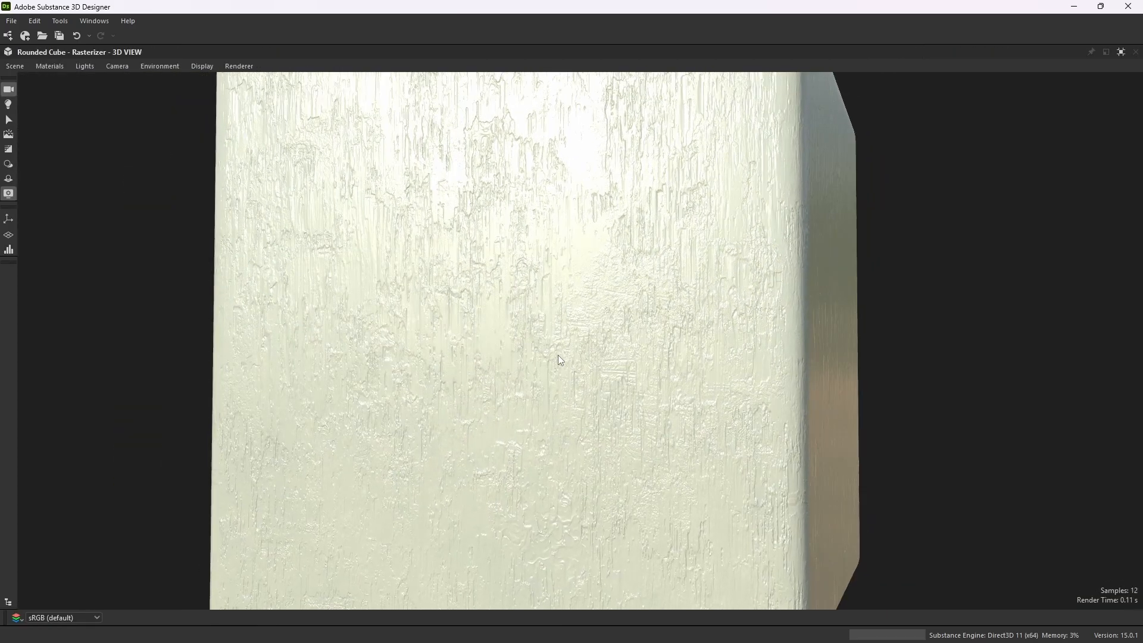
left_click_drag(558, 355, 493, 335)
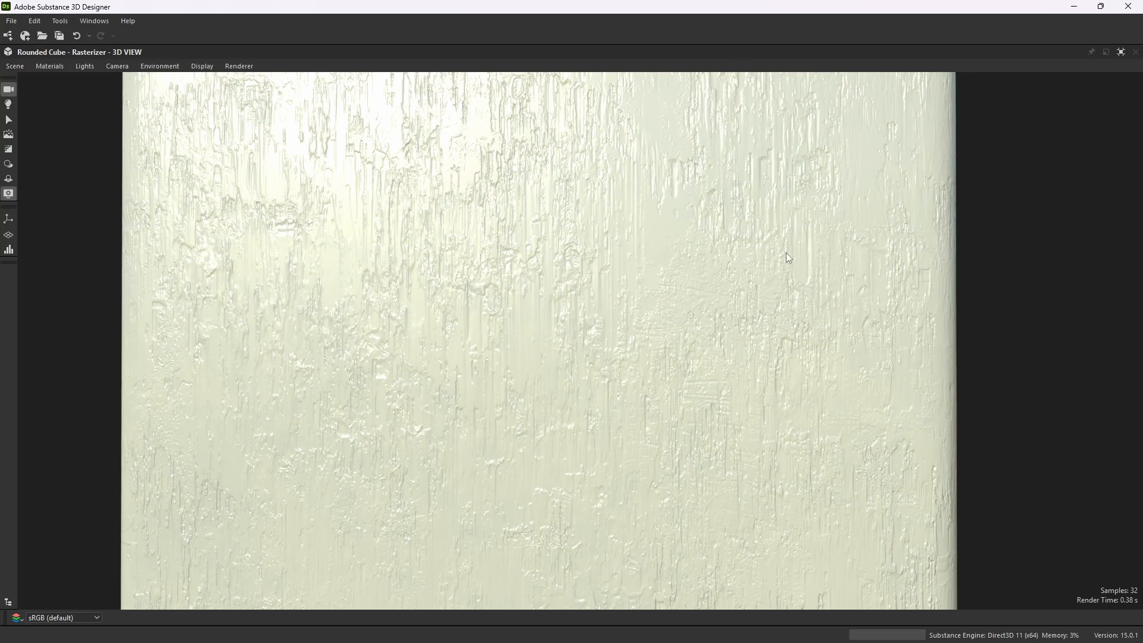
mouse_move(621, 412)
left_mouse_down()
mouse_move(591, 398)
mouse_move(640, 392)
mouse_move(592, 395)
left_mouse_up()
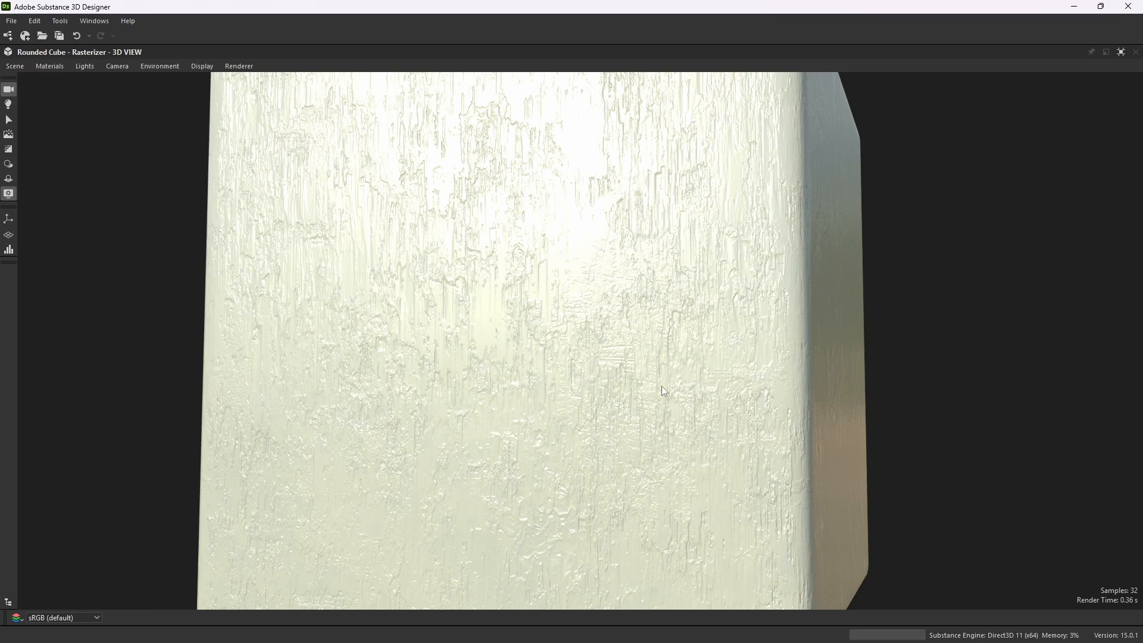
left_click_drag(577, 372, 560, 337)
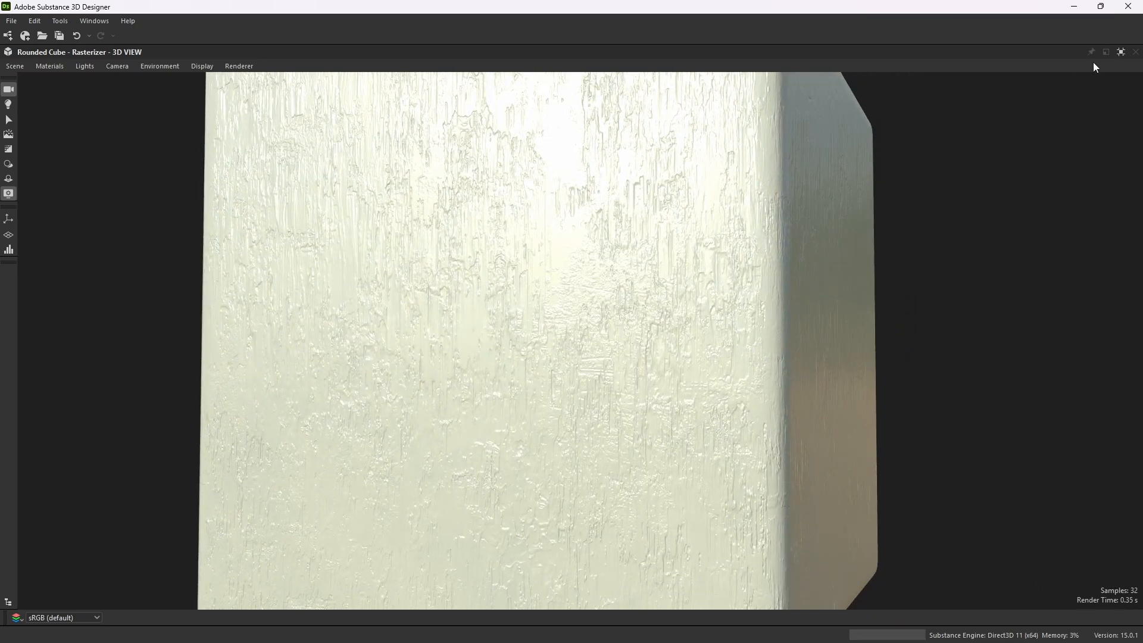
left_click(1121, 52)
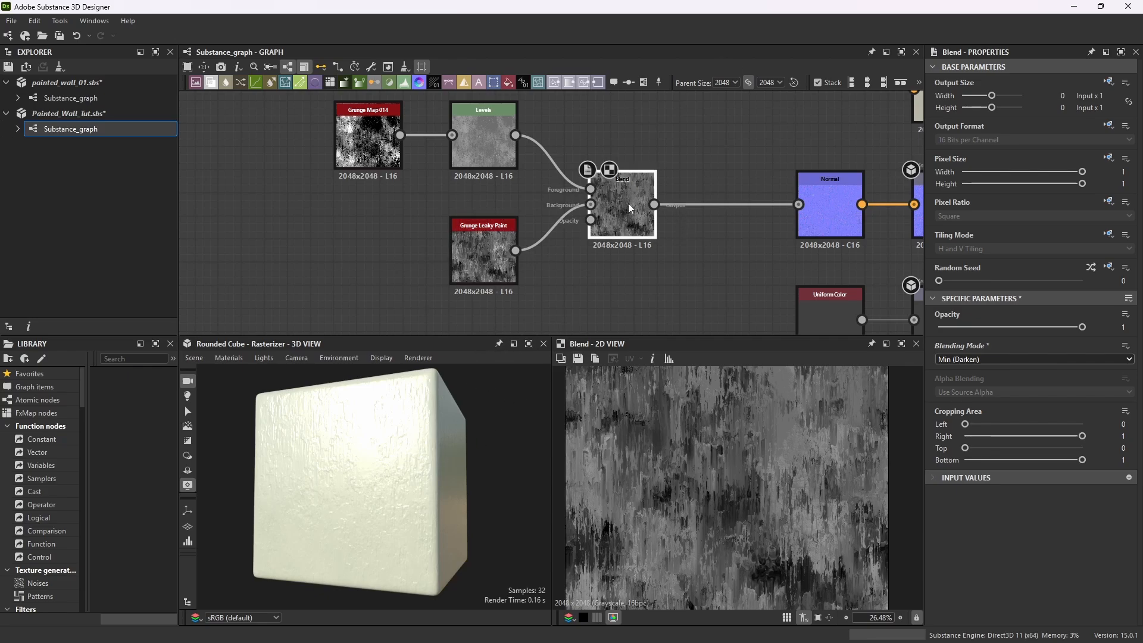
- Add an Ambient Occlusion (RTAO) node above the grunge Blend and feed it from that Blend's output
scroll(645, 194, "up", 4)
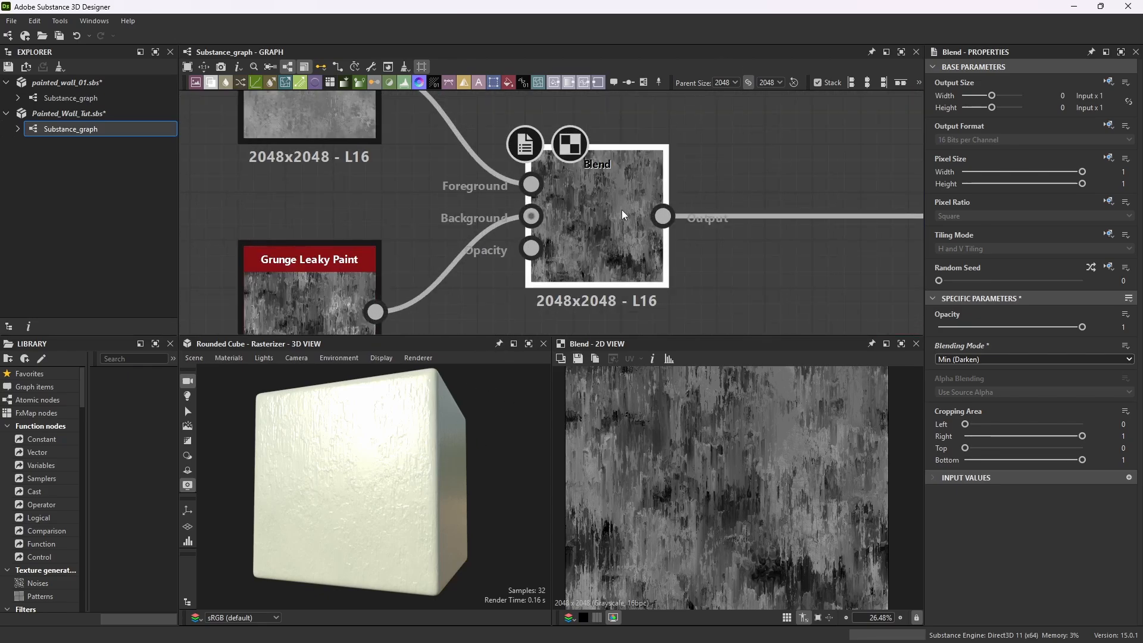
scroll(621, 209, "down", 8)
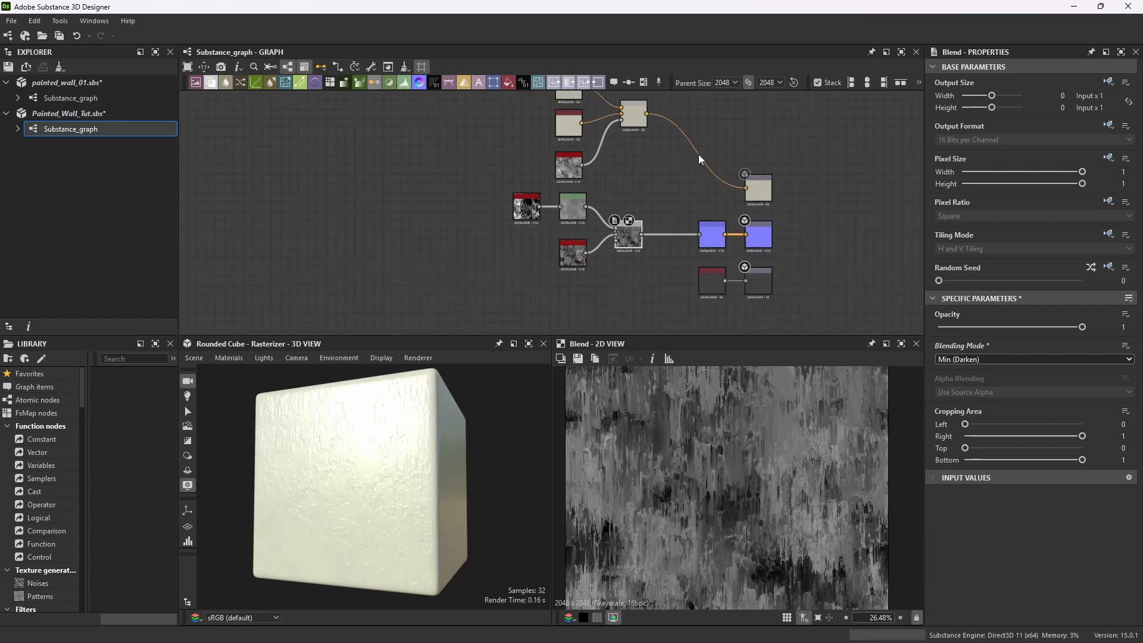
scroll(634, 198, "up", 3)
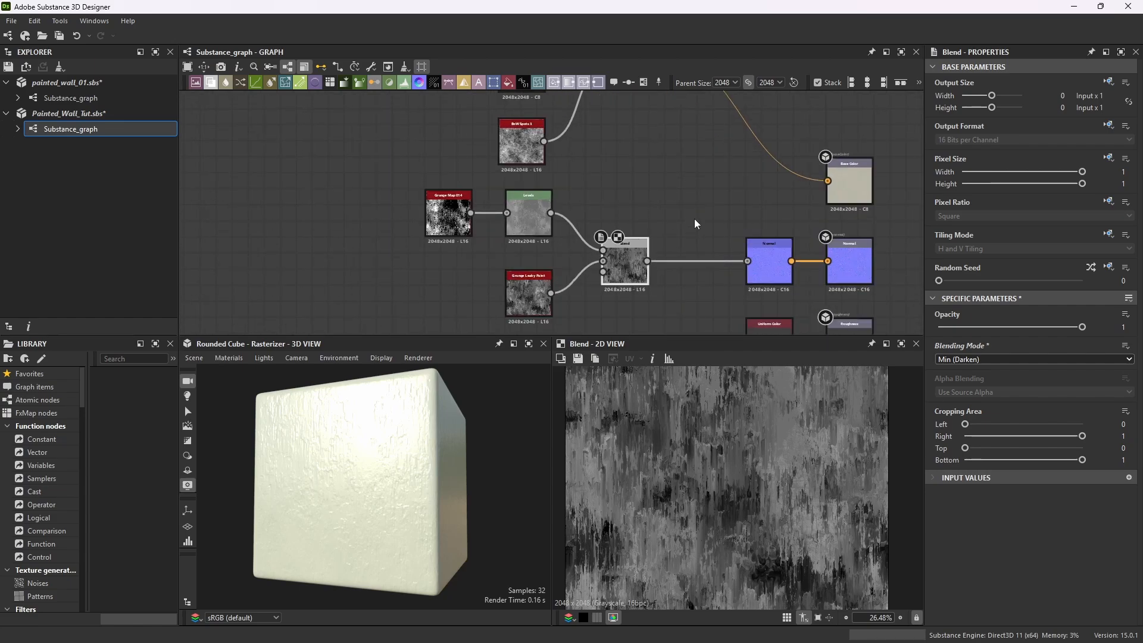
key("space")
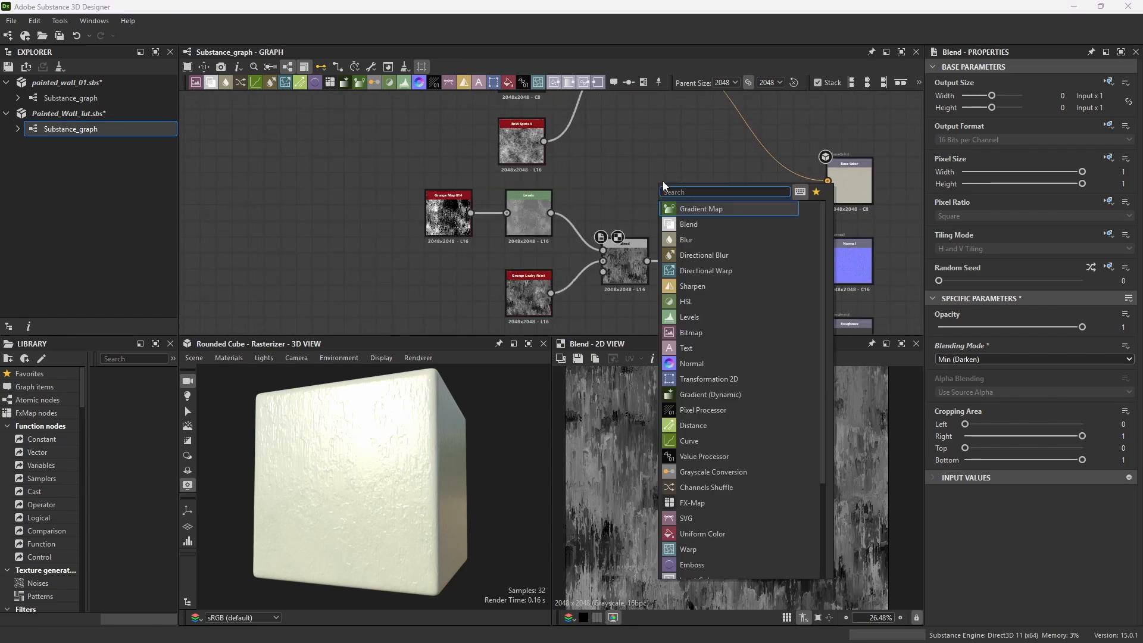
type("tr")
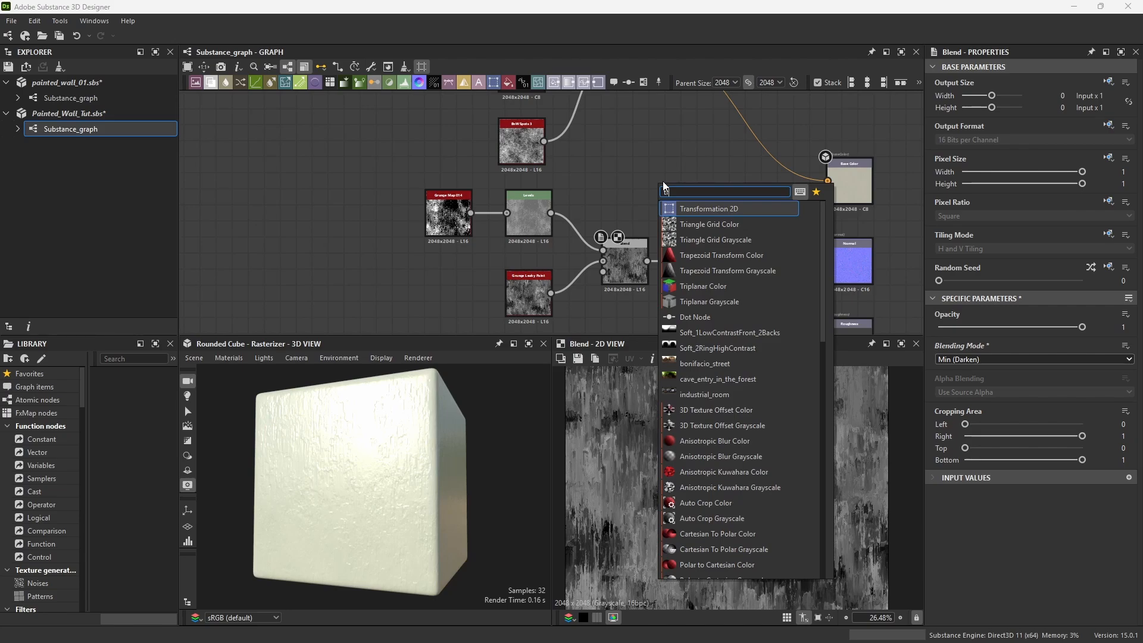
key("BackSpace")
key("BackSpace")
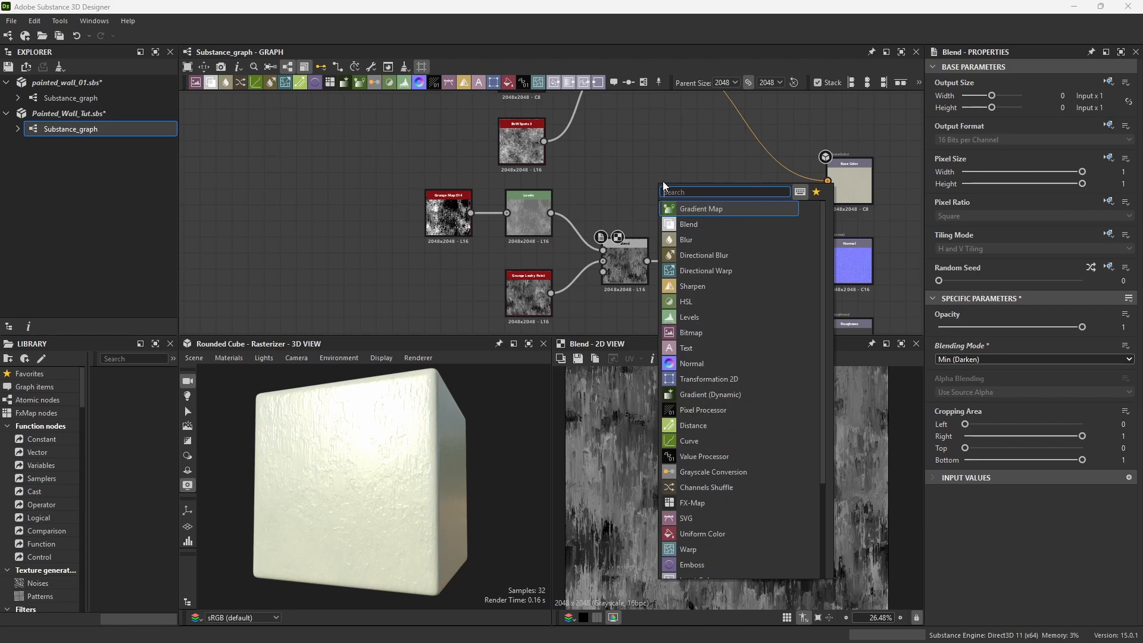
type("rt")
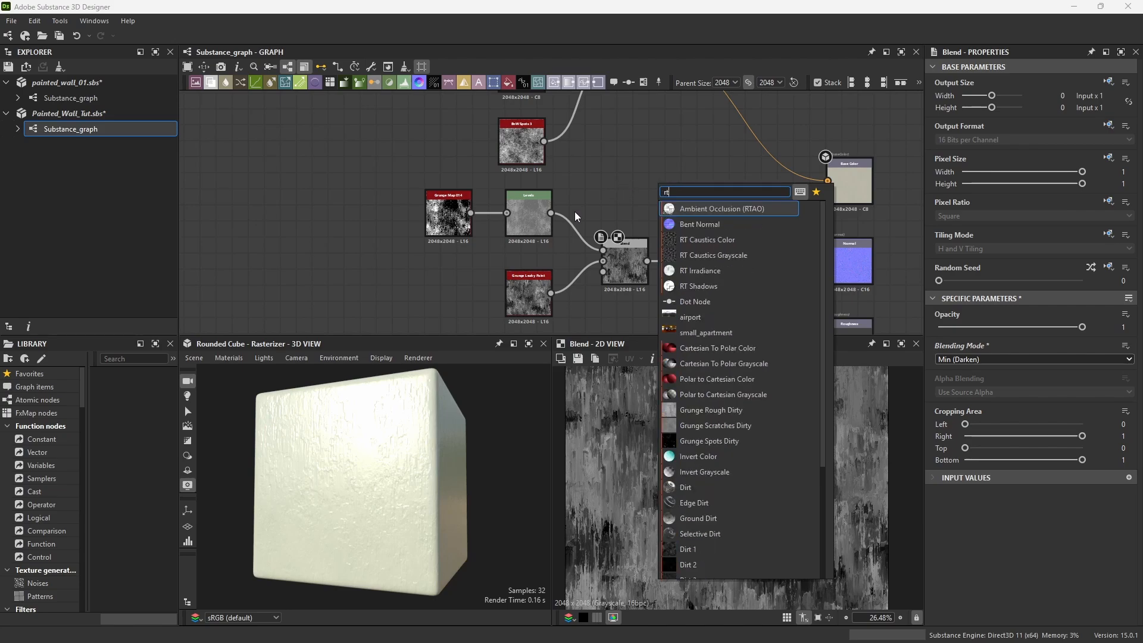
left_click(713, 208)
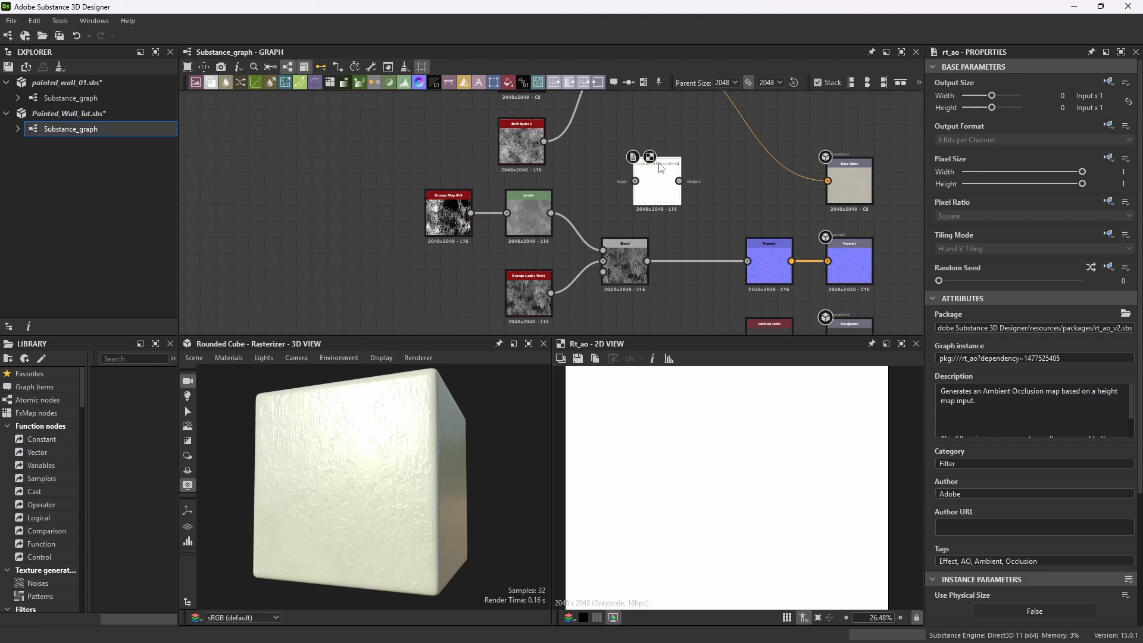
left_click_drag(661, 168, 702, 183)
left_click_drag(648, 261, 663, 183)
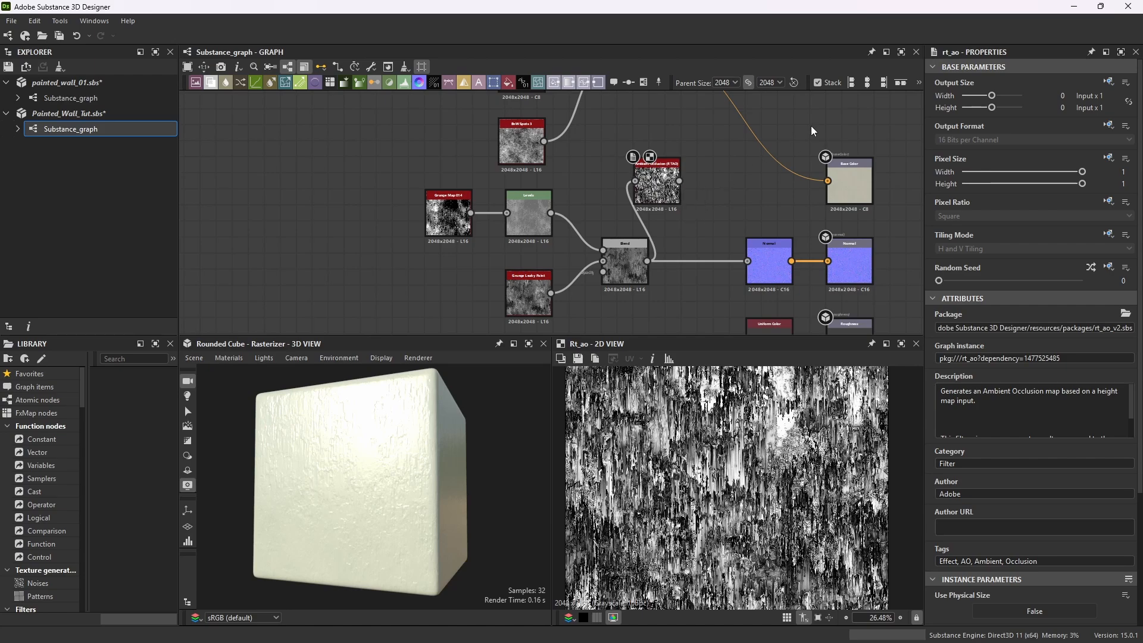
- Add a Gradient Map node after the Ambient Occlusion (RTAO) node and connect the occlusion output to its input
scroll(752, 180, "down", 3)
scroll(714, 130, "up", 2)
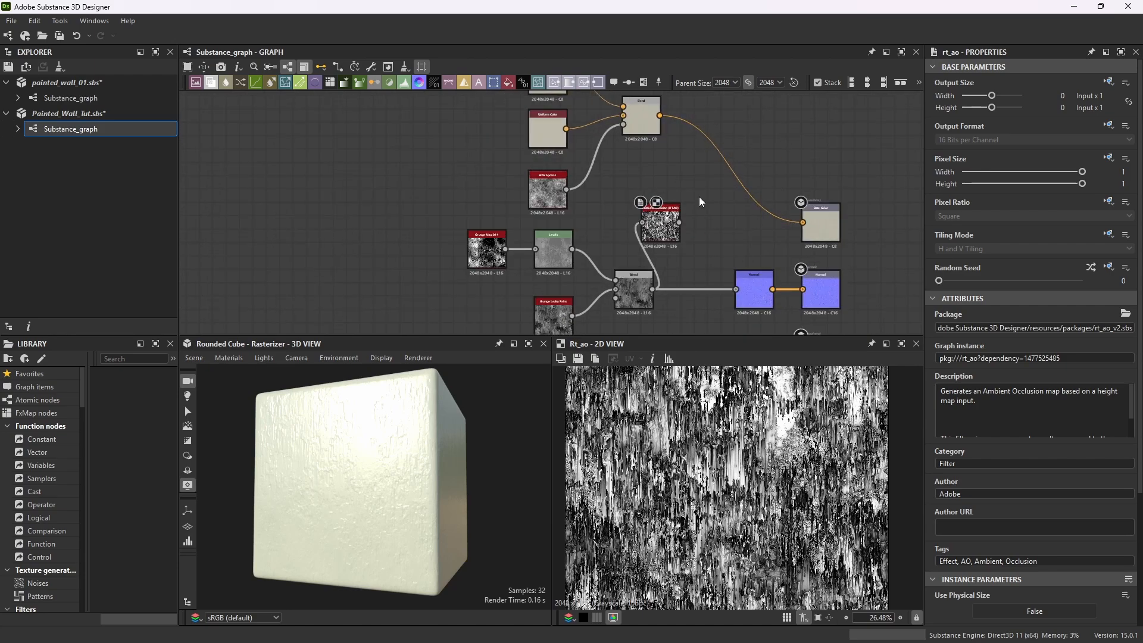
right_click(731, 202)
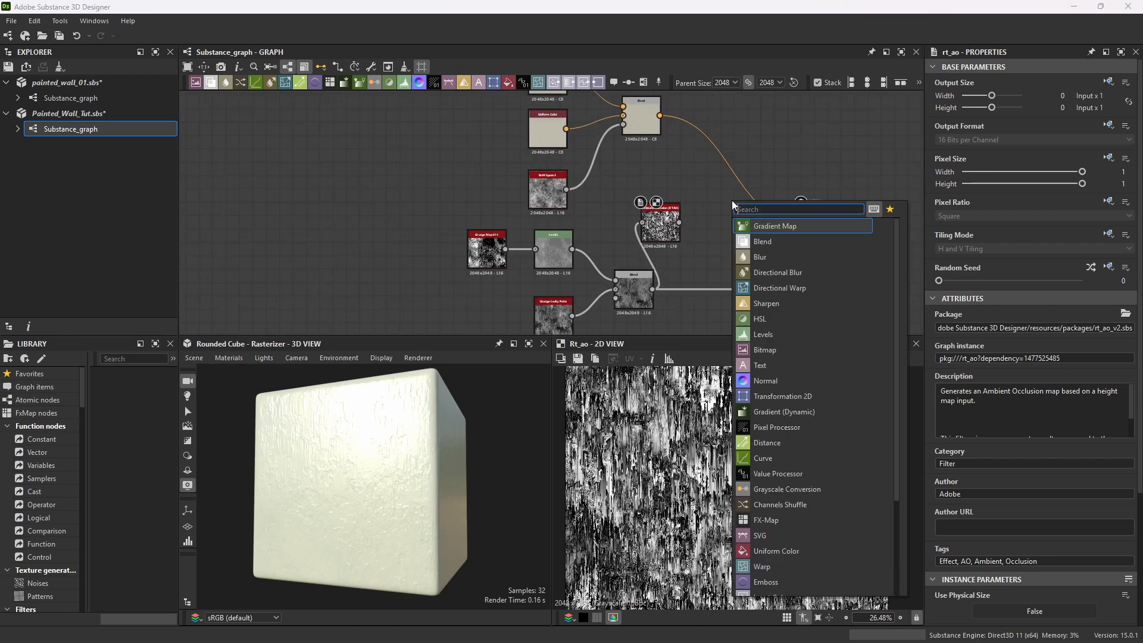
left_click(785, 227)
left_click_drag(680, 223, 726, 214)
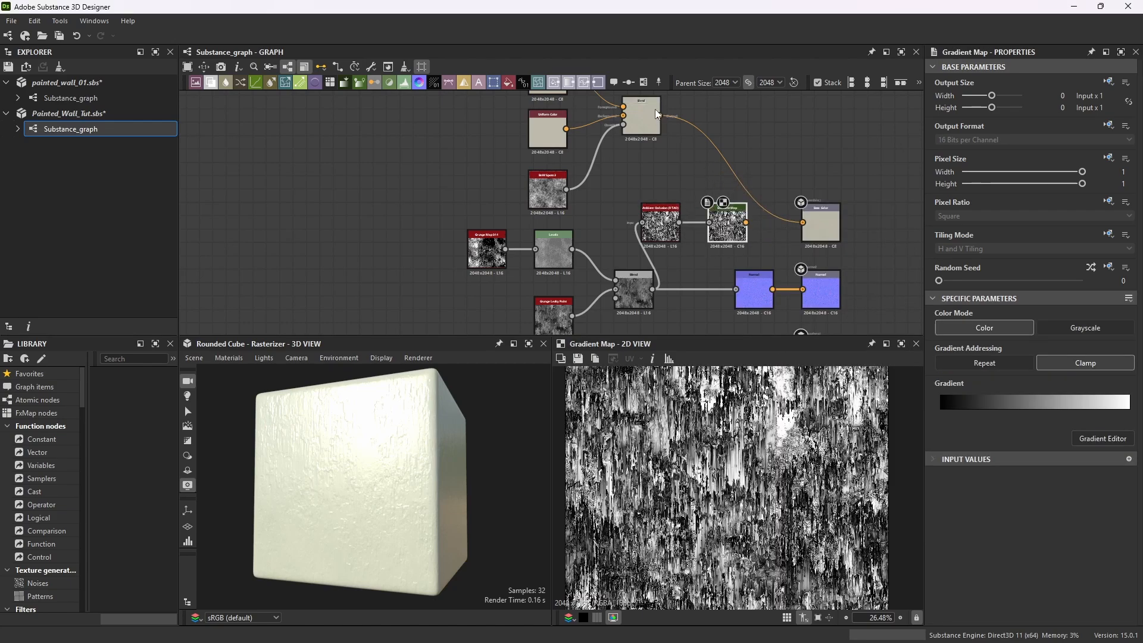
- Add a Blend node after the color Blend, with the Gradient Map as Foreground and the color Blend as Background
key("space")
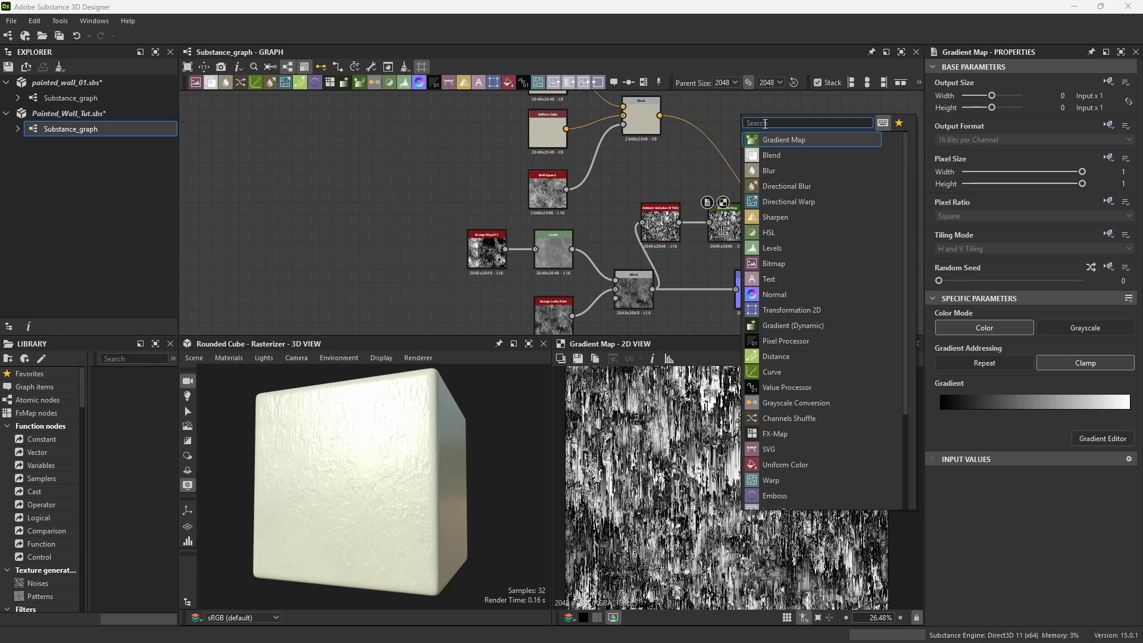
type("blend")
key("Return")
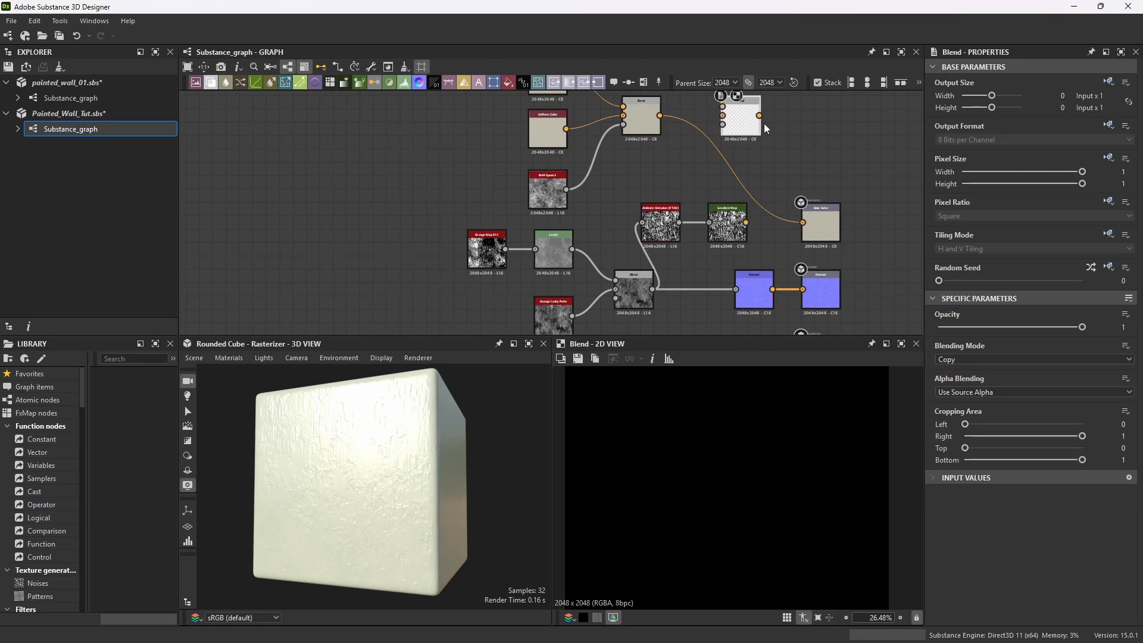
left_click_drag(751, 100, 762, 111)
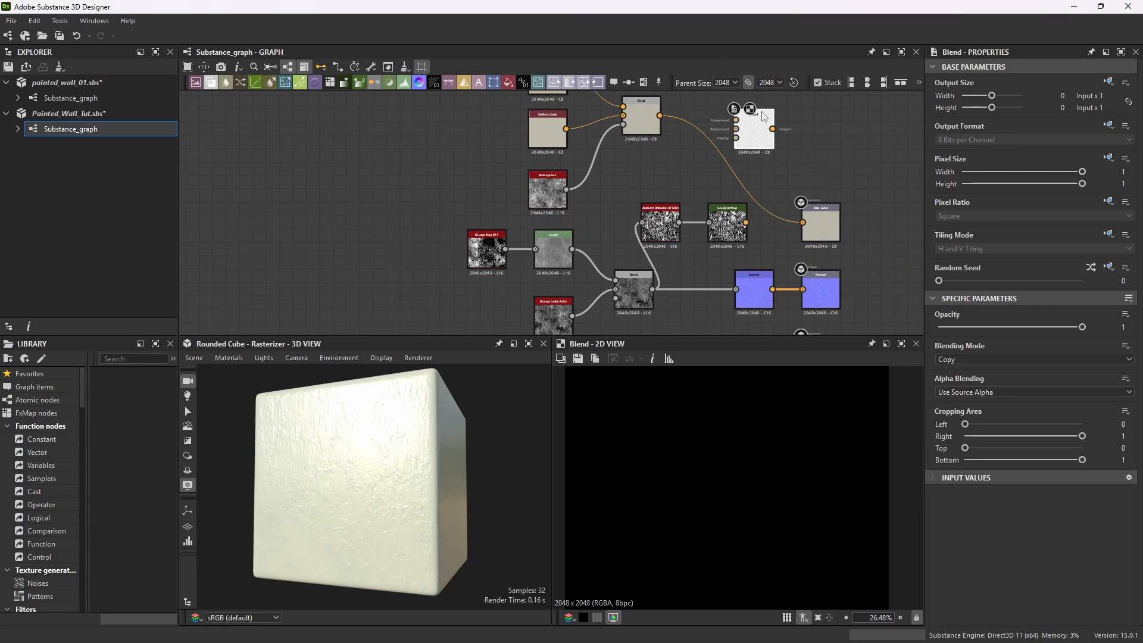
left_click_drag(746, 222, 735, 136)
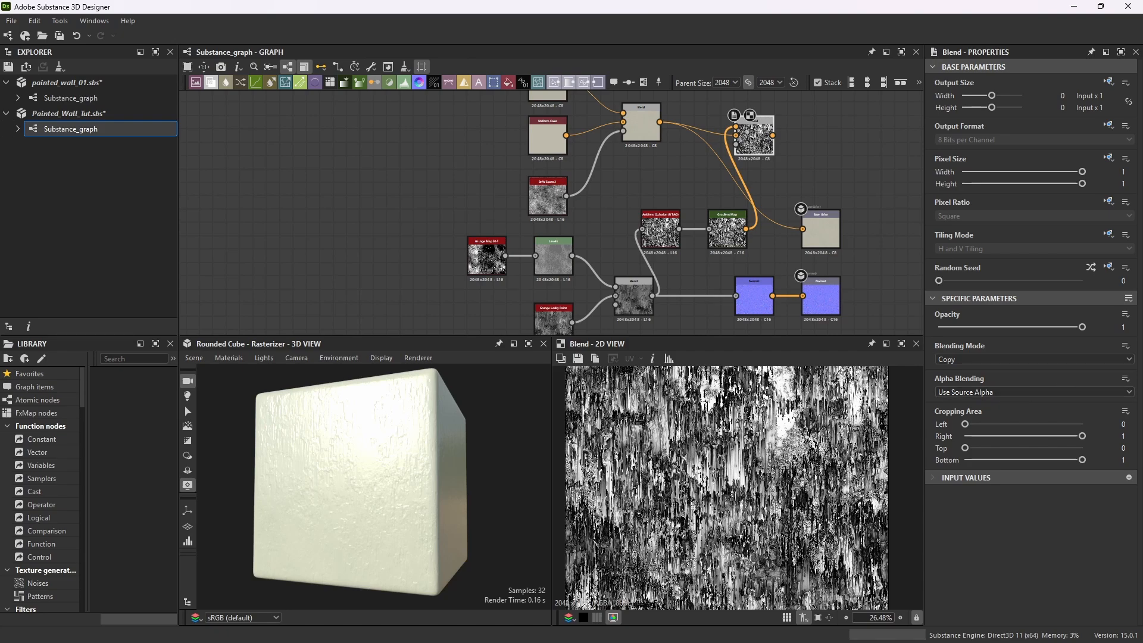
- Set the new Blend node's mode to Multiply and its opacity to 0.38
left_click(1113, 359)
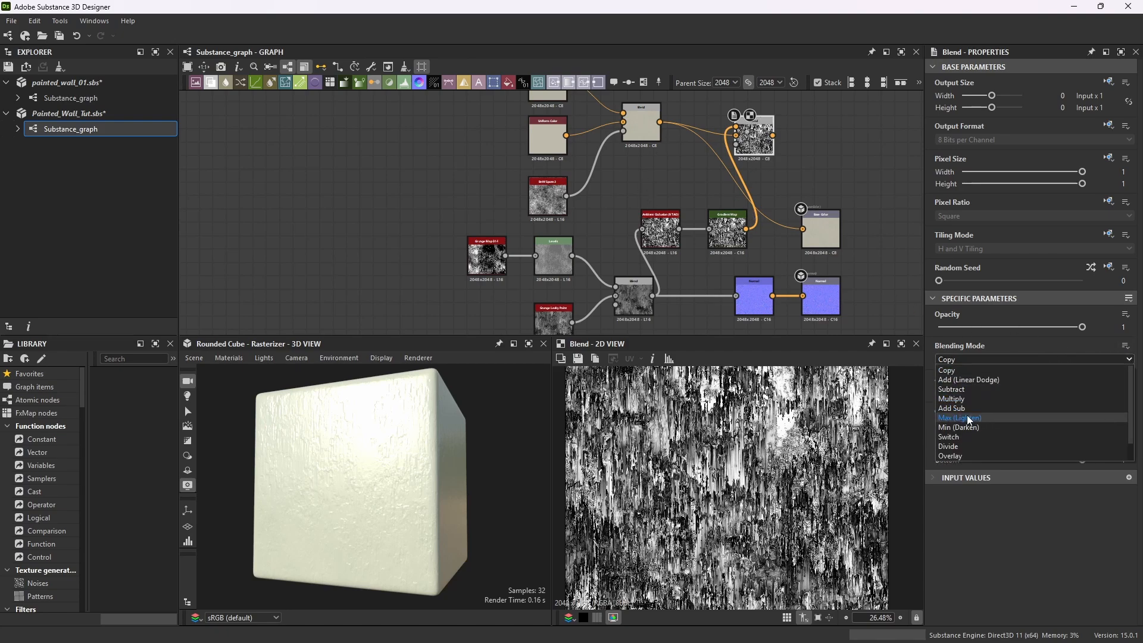
left_click(952, 398)
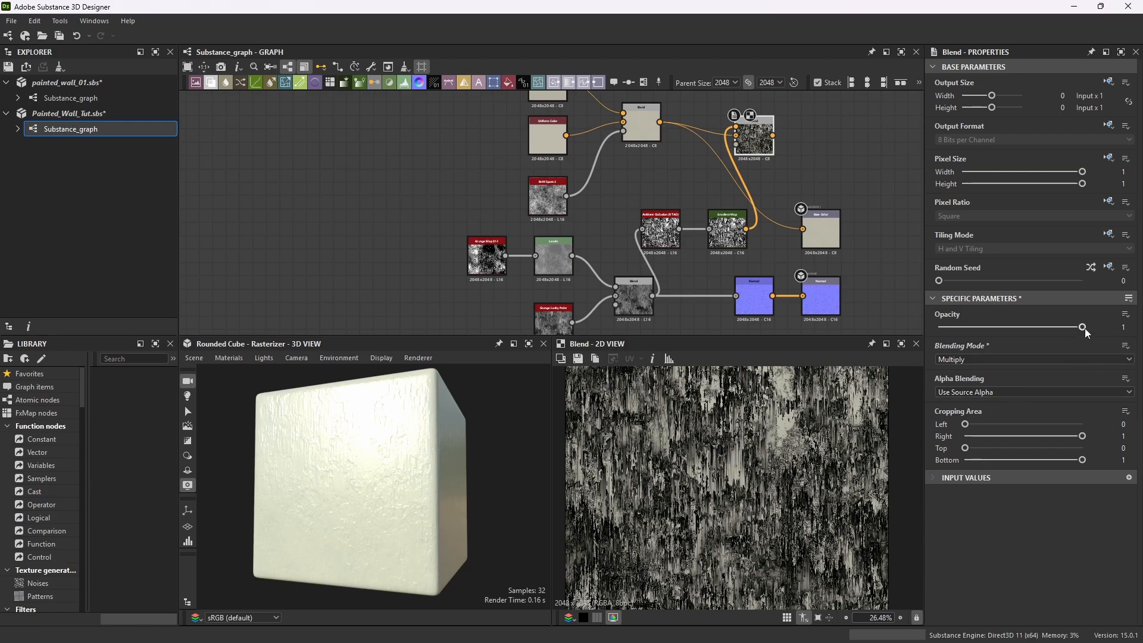
left_click_drag(1082, 327, 943, 332)
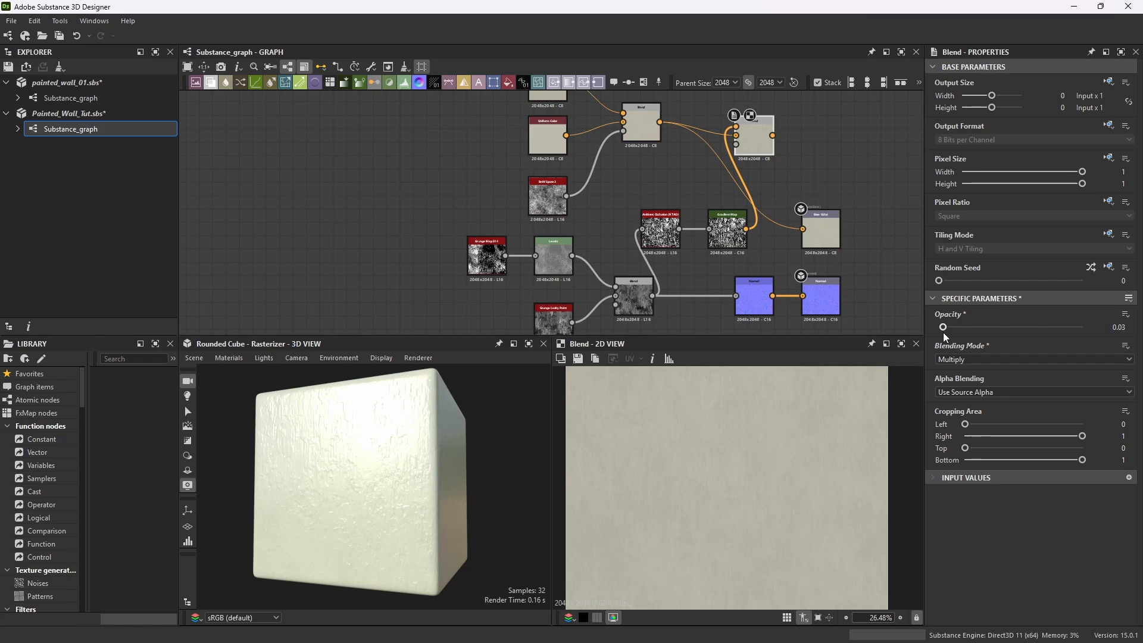
left_click_drag(942, 333, 992, 331)
scroll(768, 470, "up", 4)
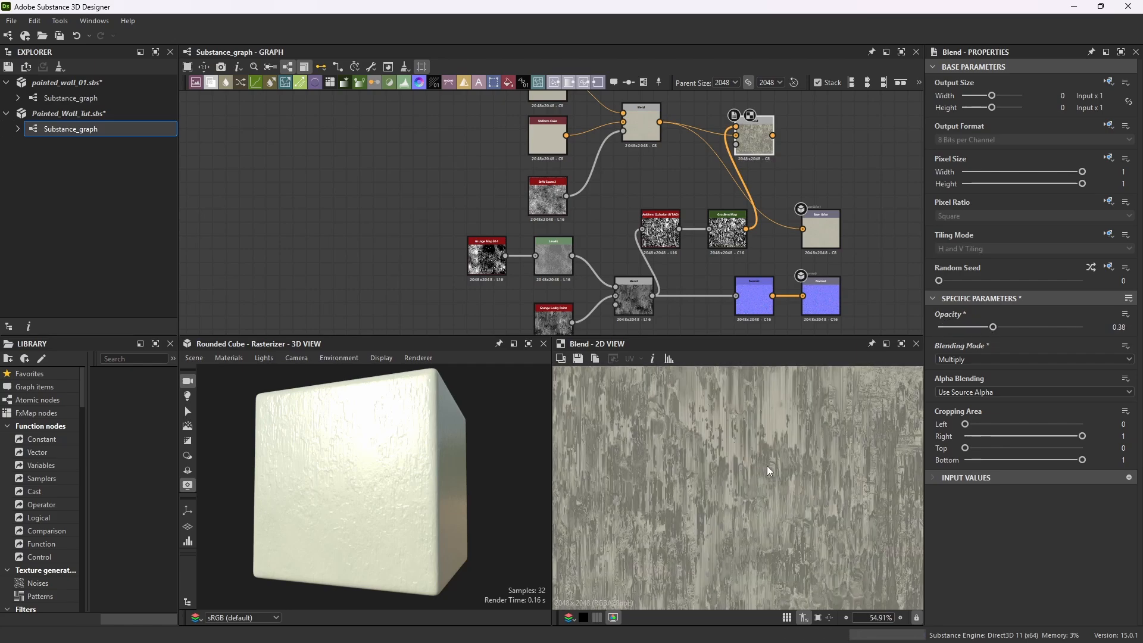
- Connect the Multiply Blend to the Base Color output and inspect the result up close on the cube
left_click_drag(772, 136, 803, 230)
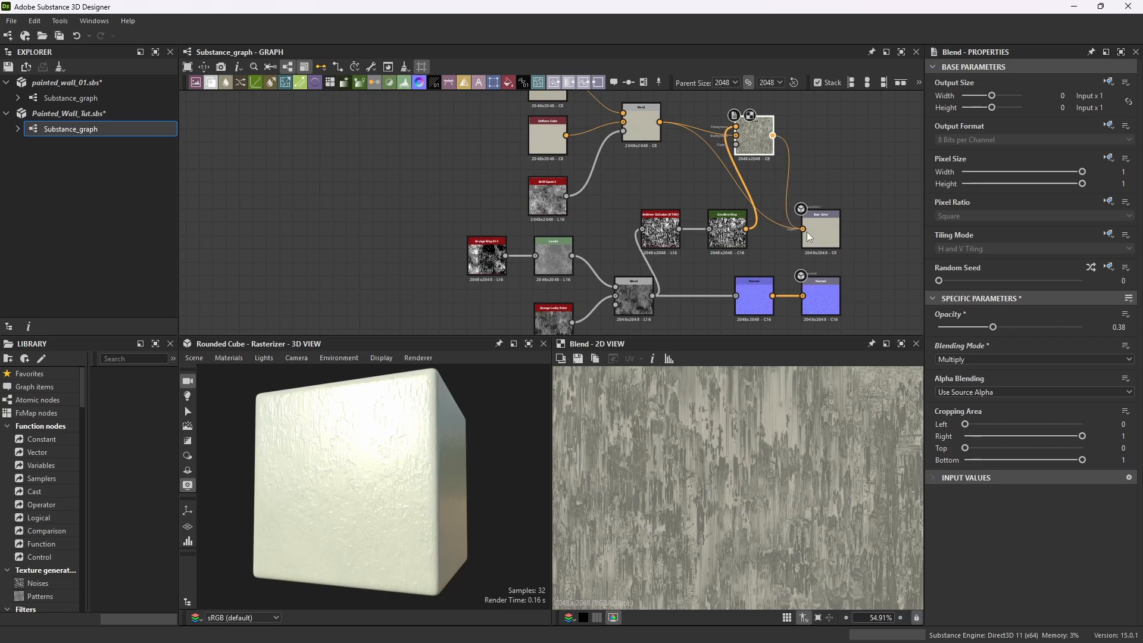
scroll(363, 504, "up", 5)
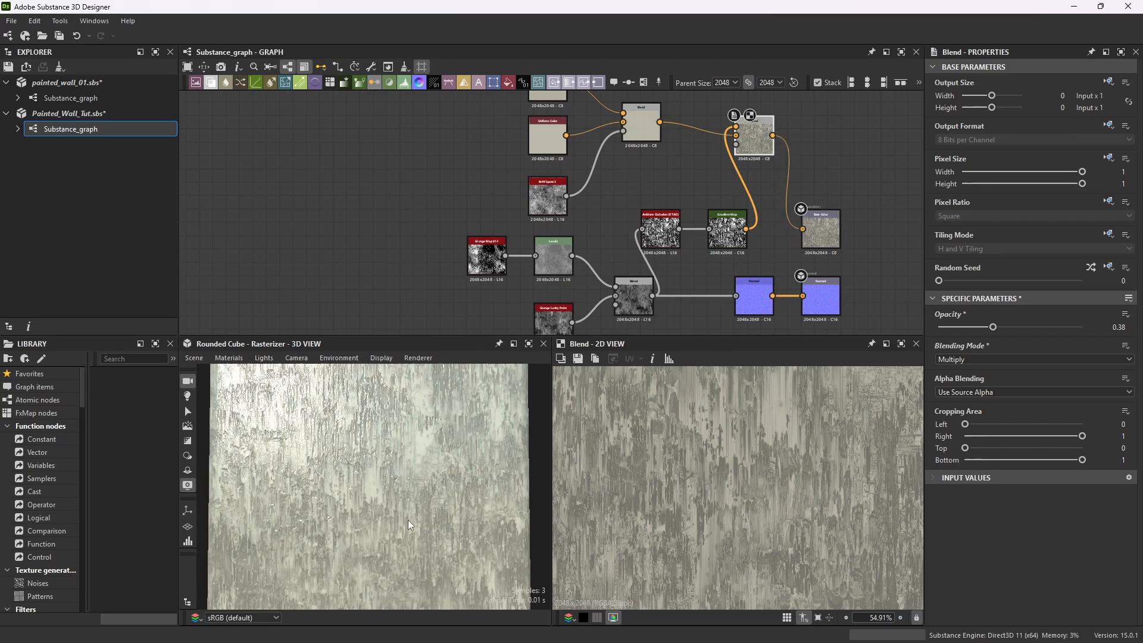
left_click_drag(408, 519, 403, 446)
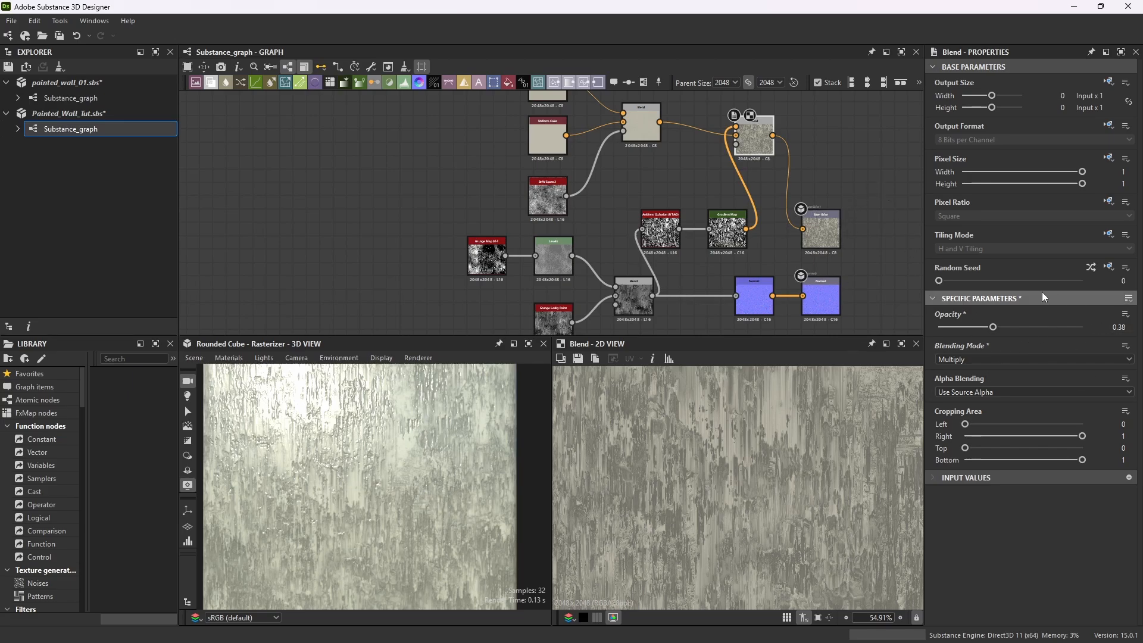
- Reduce the Multiply Blend node's opacity to 0.025
left_click_drag(992, 327, 948, 344)
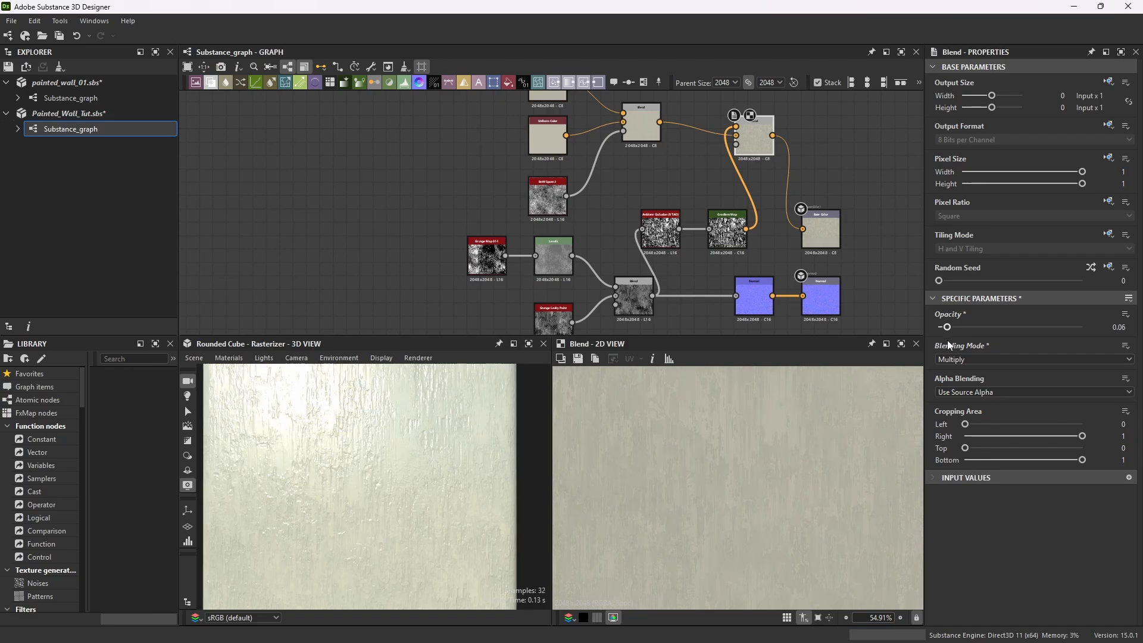
double_click(1117, 327)
left_click(1125, 327)
key("BackSpace")
key("BackSpace")
key("BackSpace")
key("BackSpace")
type("0.0")
key("Return")
- Move the Ambient Occlusion and Gradient Map nodes together, and align the Multiply Blend and Base Color output with the color Blend
scroll(757, 221, "down", 3)
left_click_drag(566, 122, 613, 158)
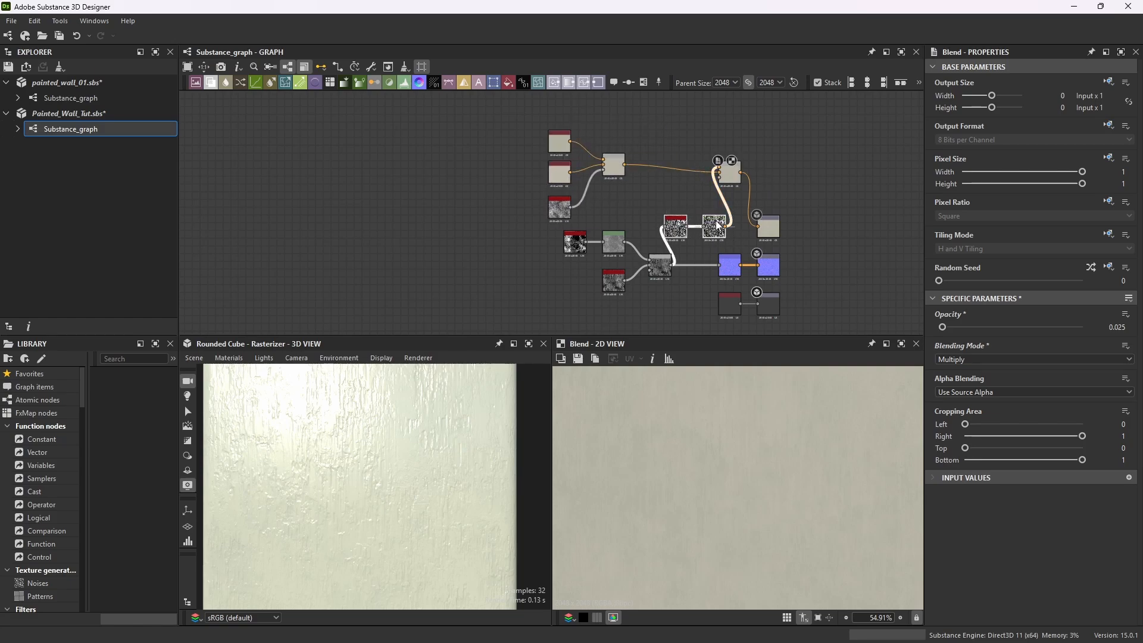
left_click_drag(716, 220, 693, 204)
mouse_move(730, 165)
left_mouse_down()
mouse_move(738, 171)
mouse_move(724, 159)
left_mouse_up()
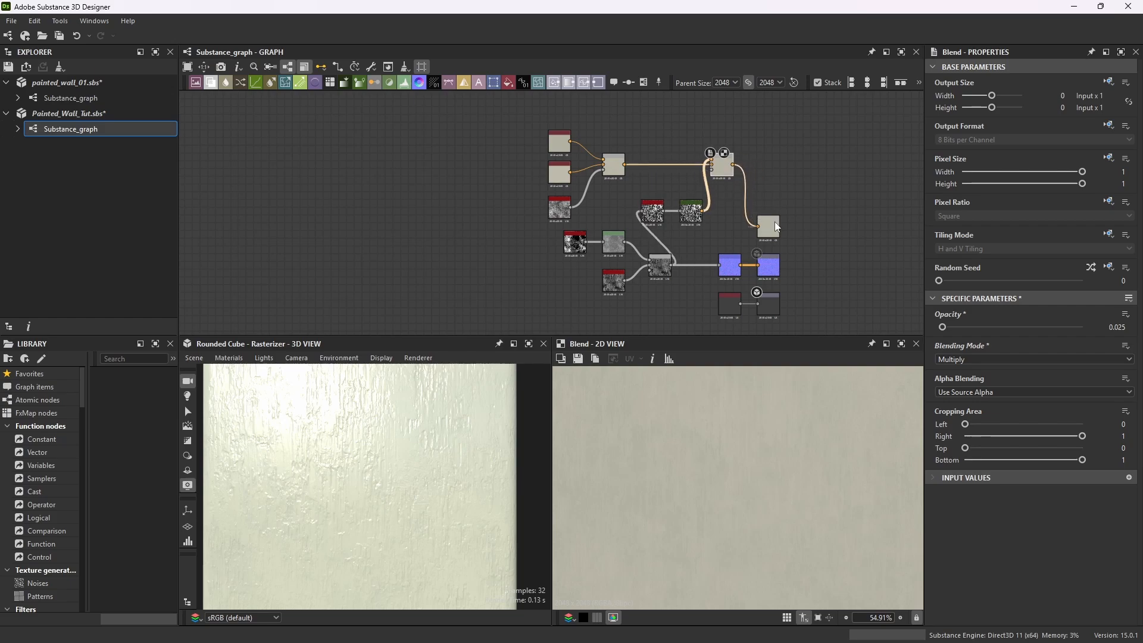
left_click_drag(776, 226, 775, 165)
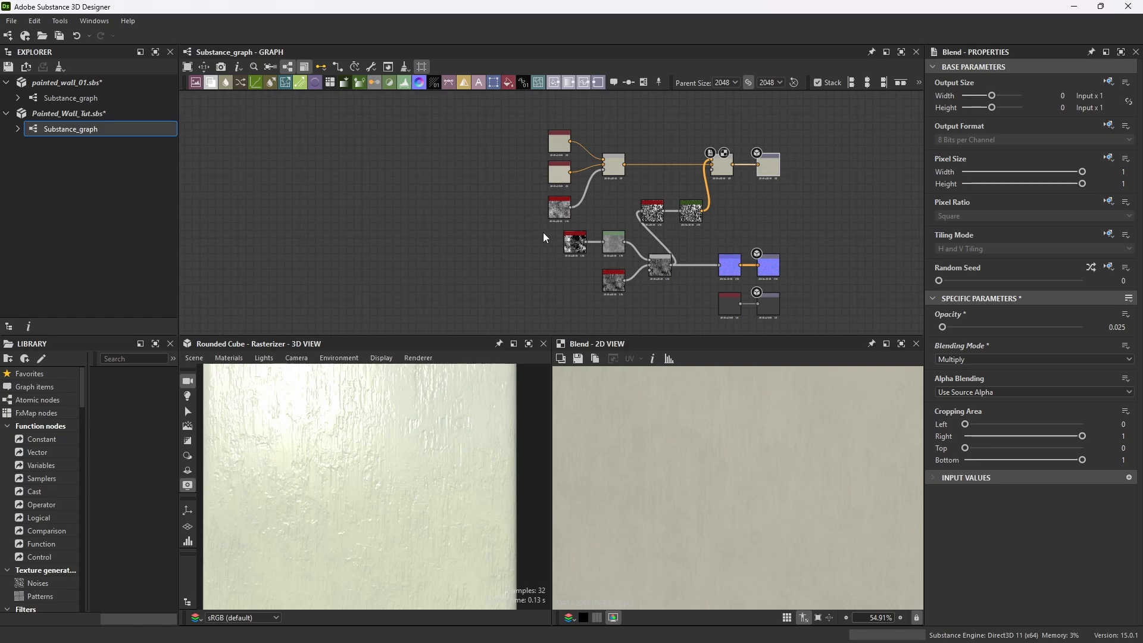
- Move the grunge nodes and their Blend away from the Normal node, in line with the color input nodes, and save all packages
left_click_drag(542, 237, 663, 302)
left_click_drag(664, 263, 648, 262)
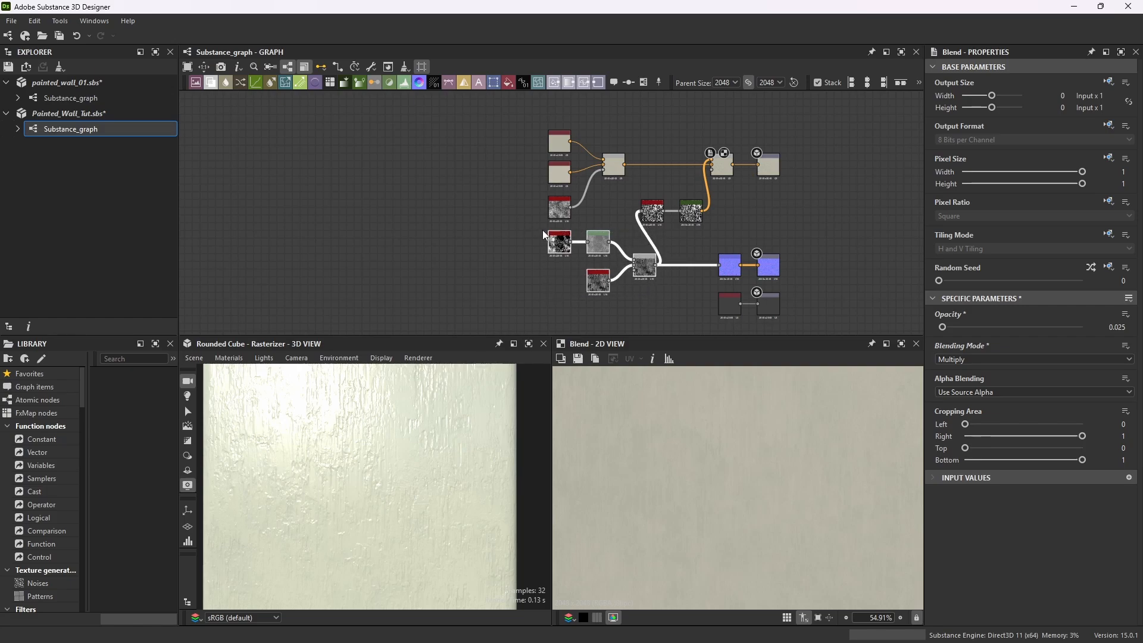
mouse_move(543, 234)
left_mouse_down()
mouse_move(626, 295)
mouse_move(648, 285)
mouse_move(586, 238)
mouse_move(533, 242)
left_mouse_up()
left_click_drag(650, 260, 611, 260)
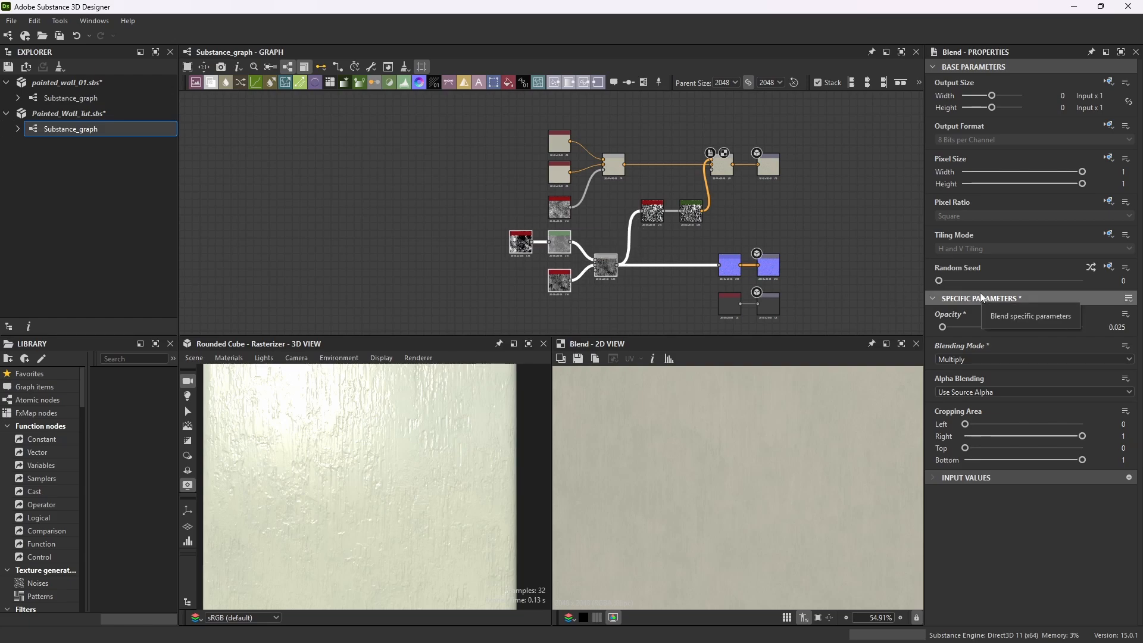
scroll(728, 216, "down", 3)
scroll(723, 264, "up", 3)
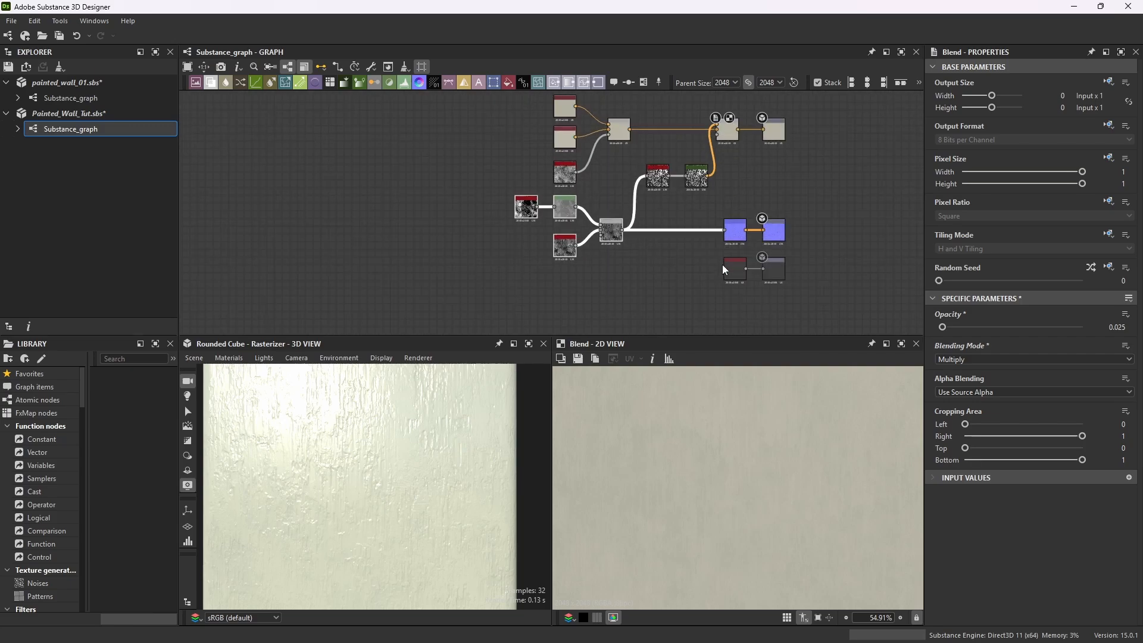
left_click(11, 21)
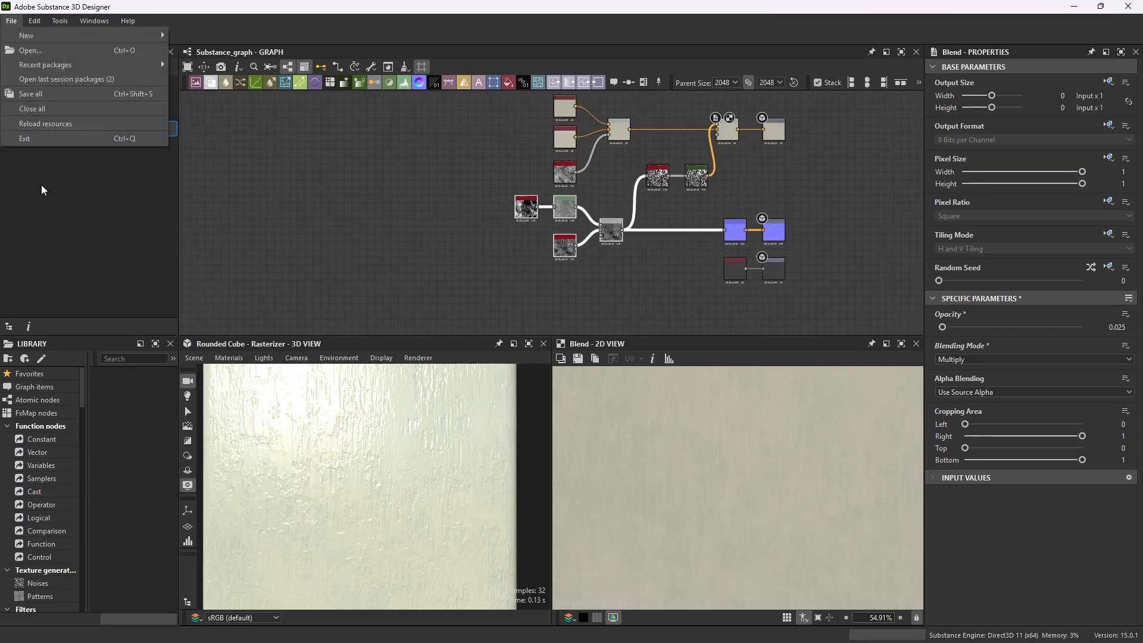
left_click(48, 94)
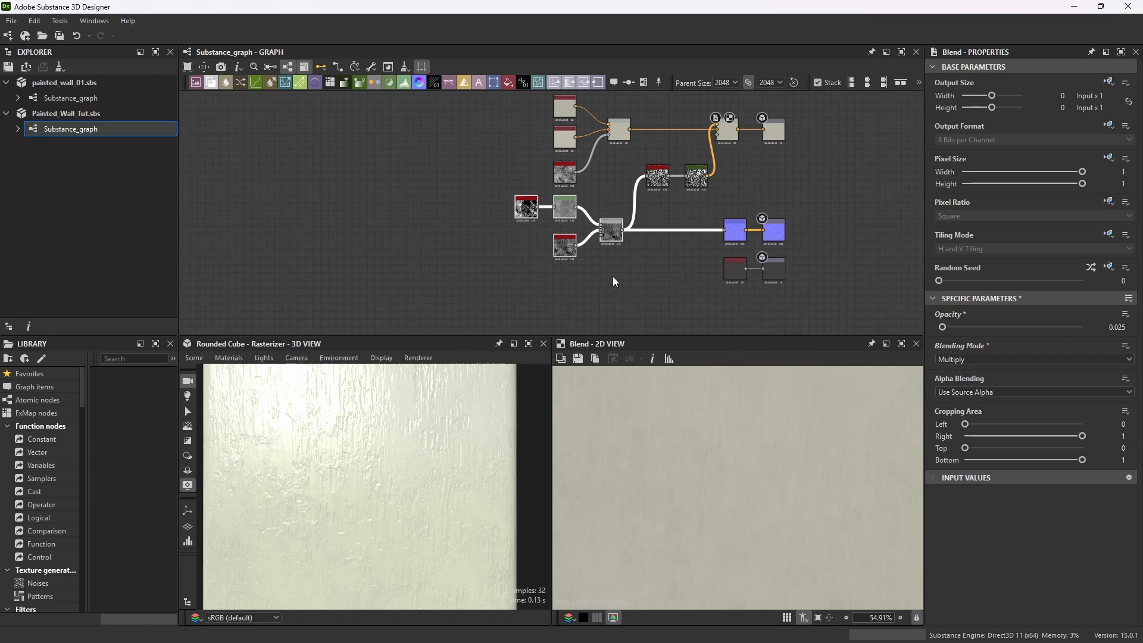
- Add a Grunge Leaks node in the free space below the grunge Blend
scroll(652, 288, "up", 5)
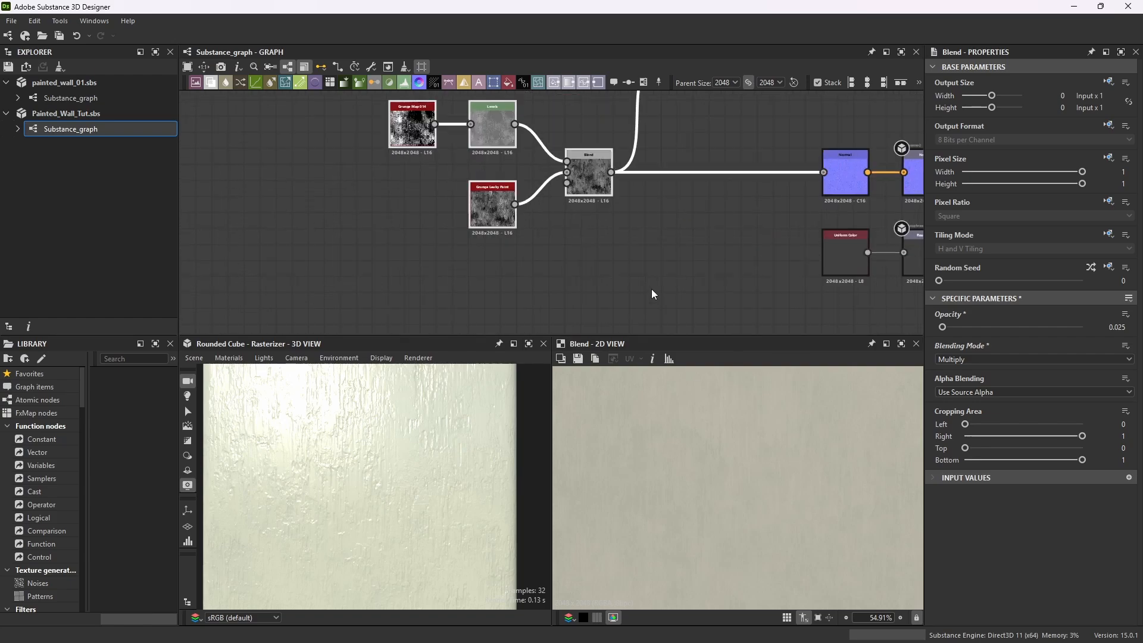
left_click(580, 234)
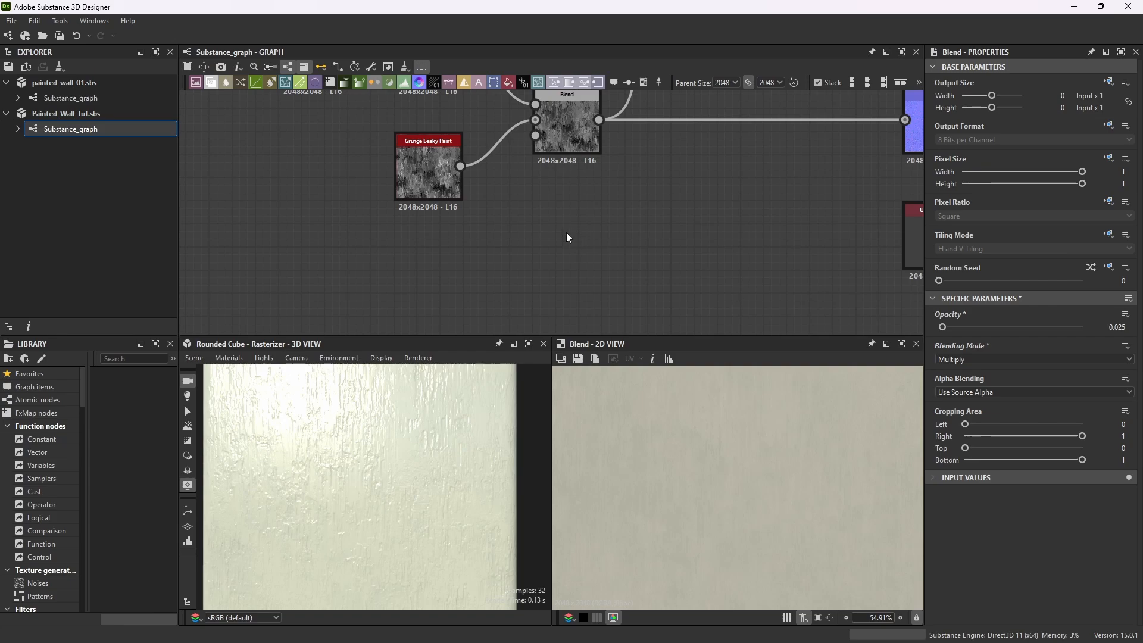
key("space")
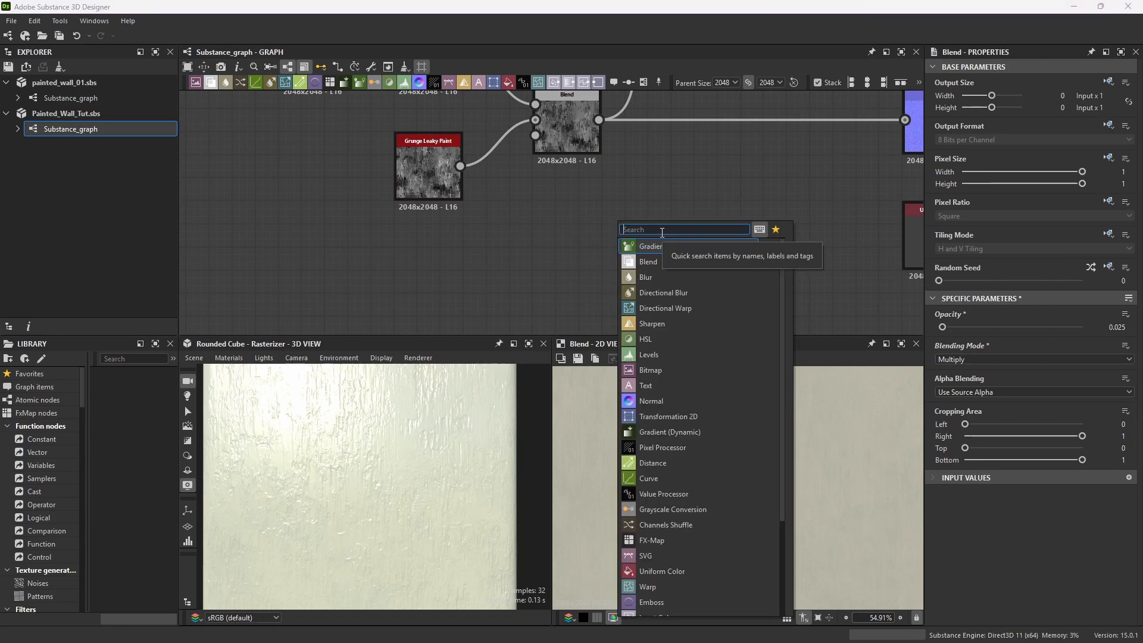
type("grunge leaks")
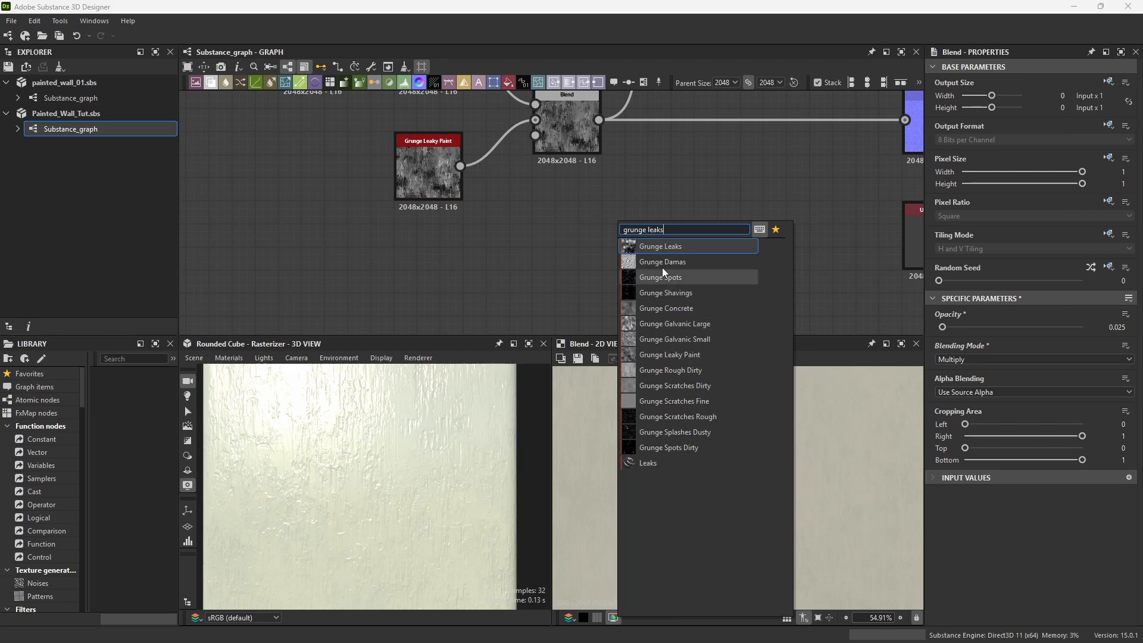
left_click(672, 246)
left_click_drag(631, 192, 633, 213)
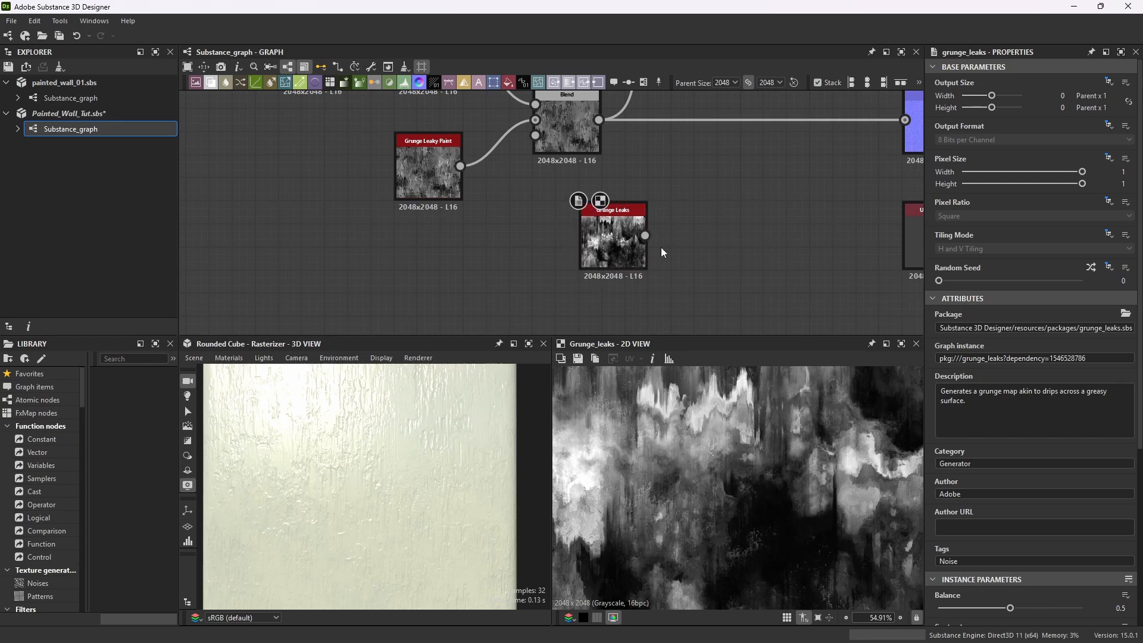
- Add a Blend node with the grunge Blend as foreground and Grunge Leaks as background, spacing Grunge Leaks away from it
scroll(727, 208, "down", 2)
key("space")
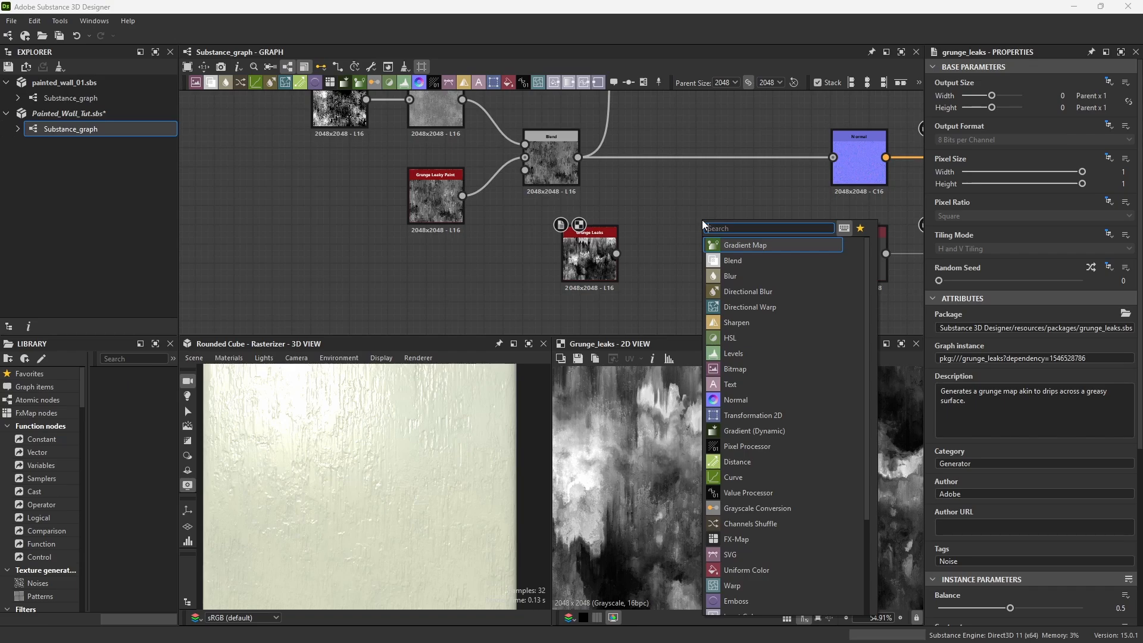
type("blend")
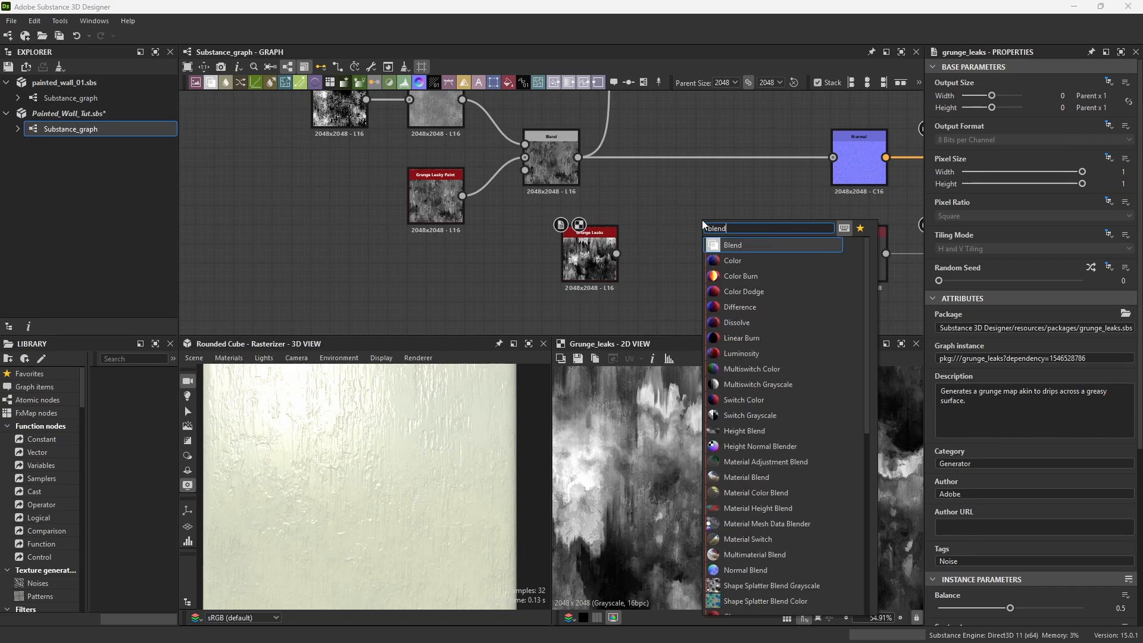
left_click(749, 244)
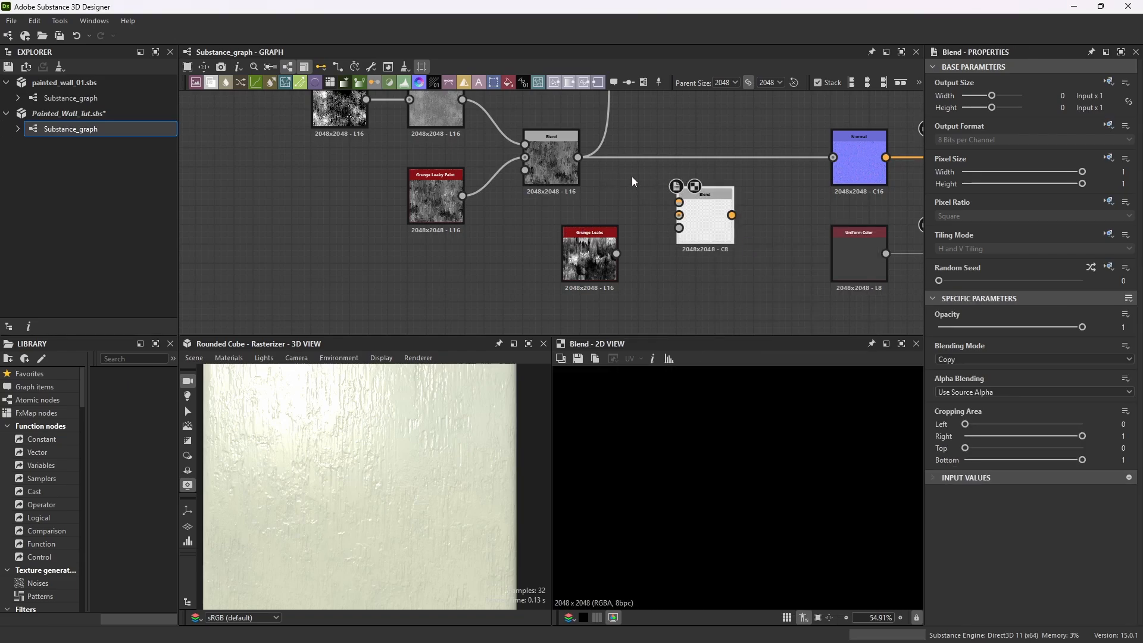
left_click_drag(580, 159, 679, 202)
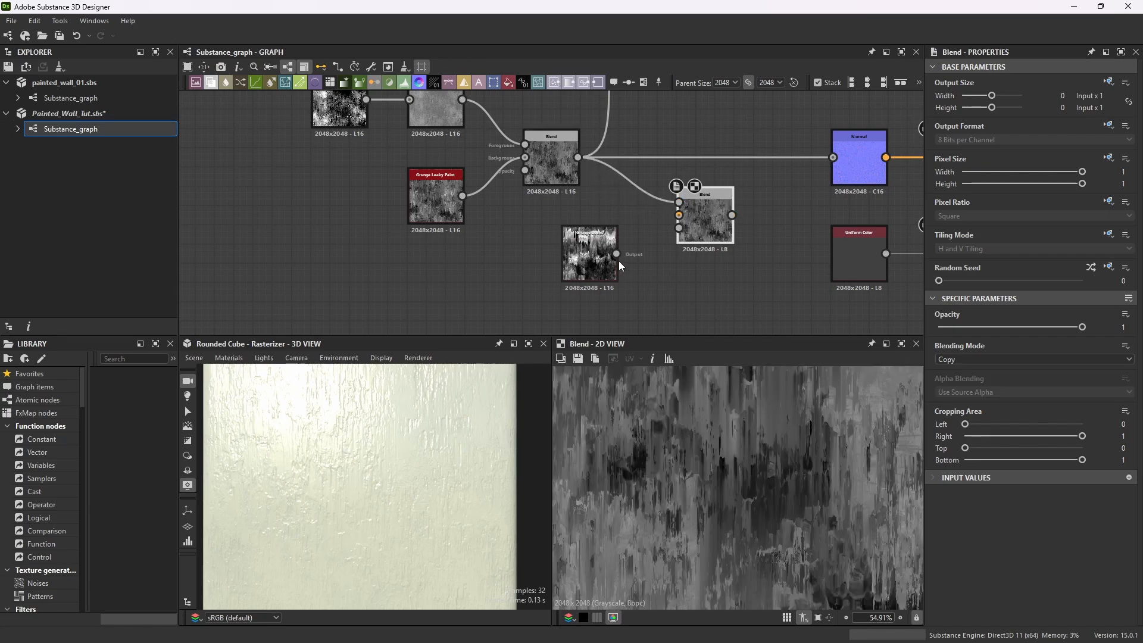
left_click_drag(617, 254, 679, 215)
left_click_drag(597, 240, 557, 240)
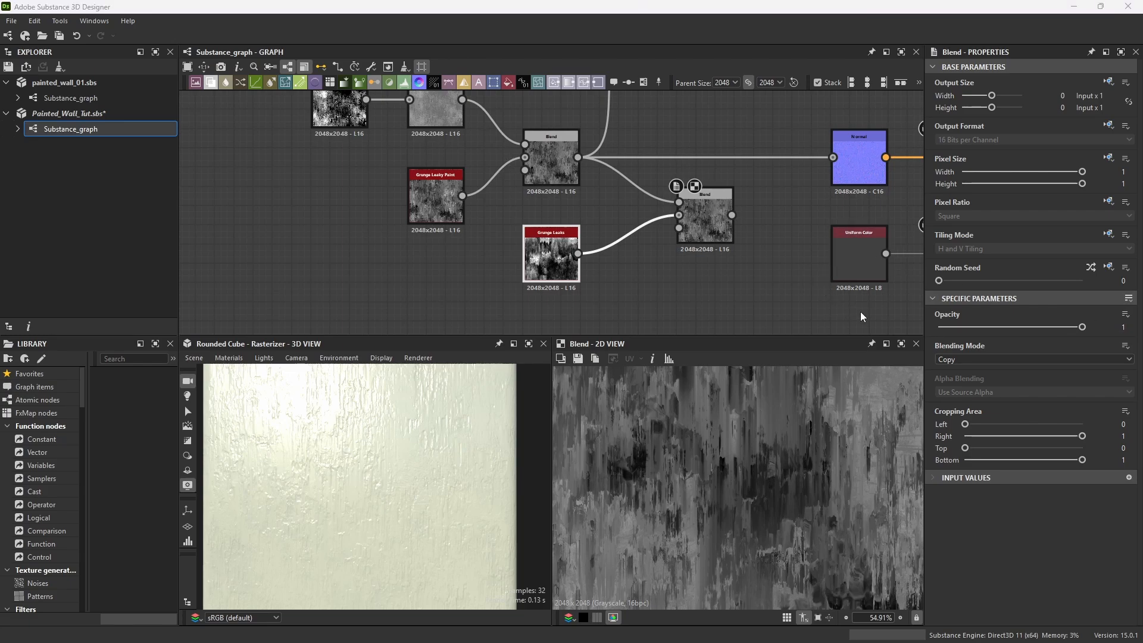
- Set the new Blend's mode to Add (Linear Dodge) and move it together with Grunge Leaks below the existing grunge Blend
left_click(714, 192)
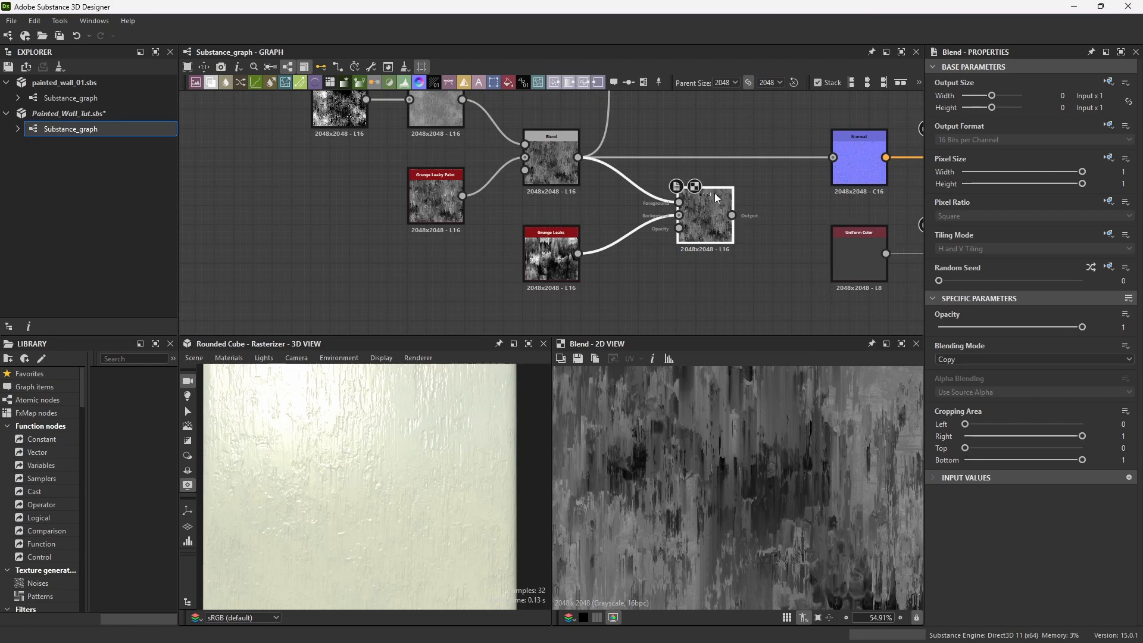
left_click(1117, 360)
left_click(963, 379)
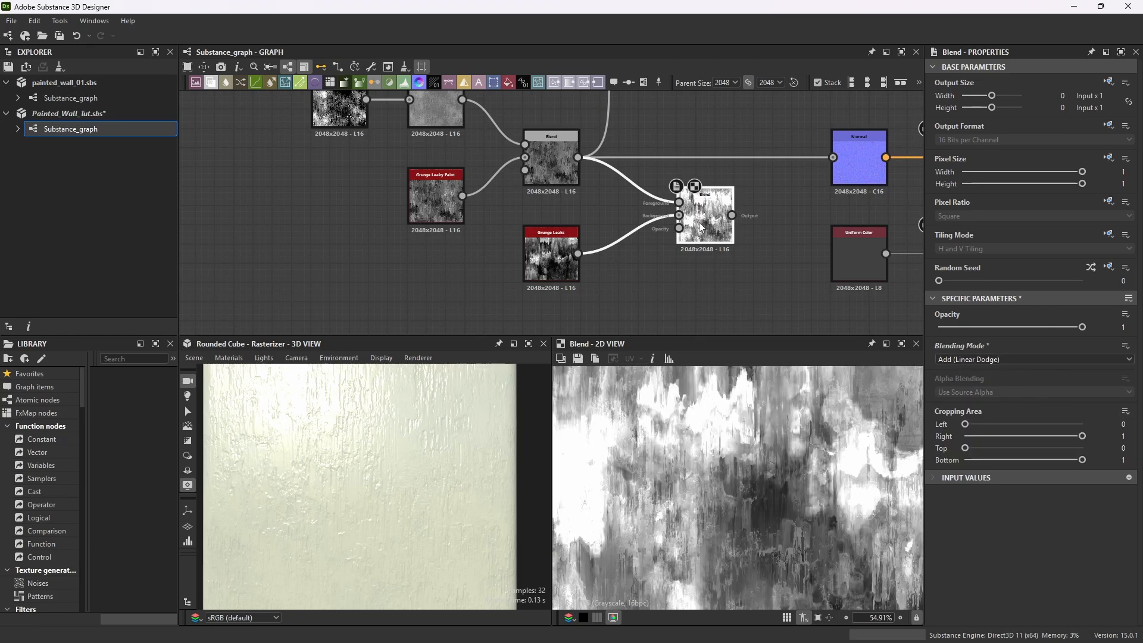
left_click_drag(778, 203, 522, 289)
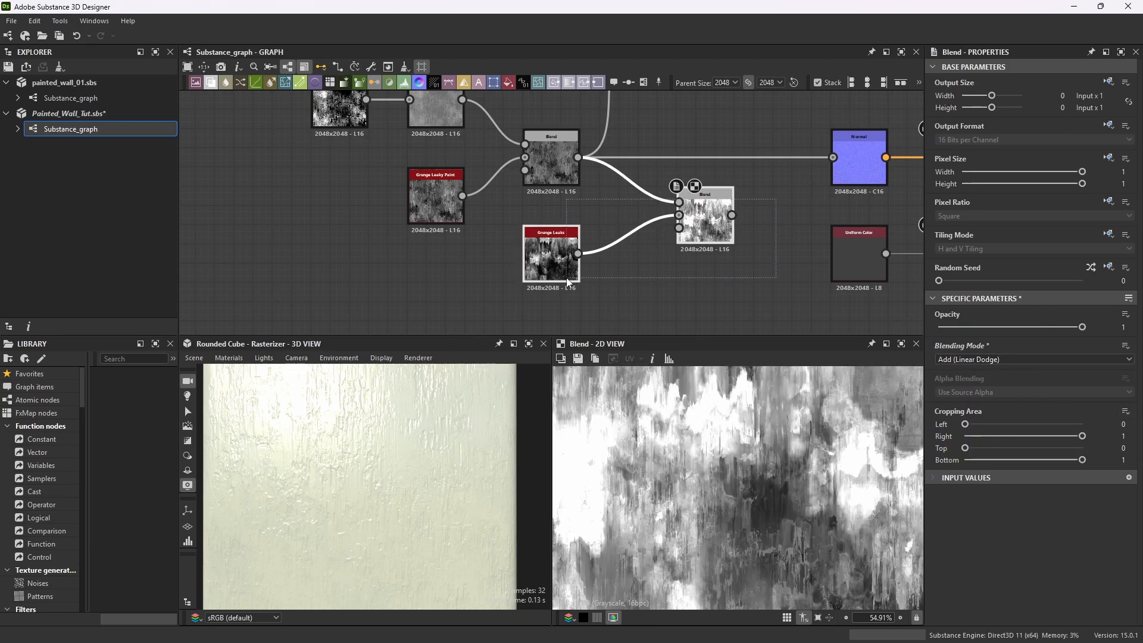
left_click_drag(712, 195, 635, 232)
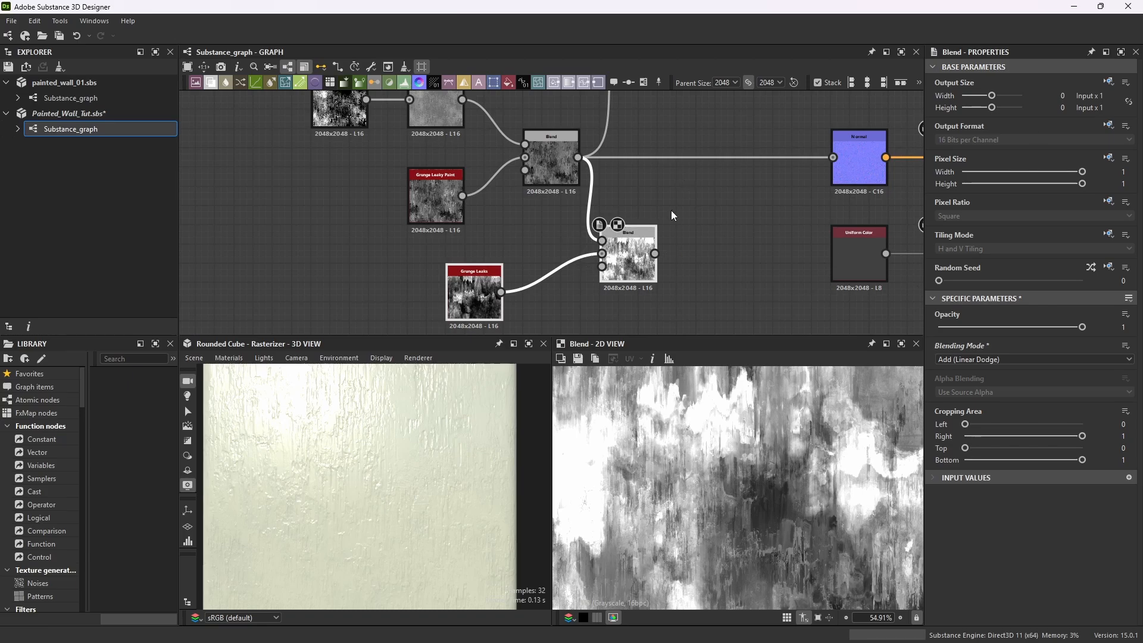
left_click(699, 254)
- Connect the Add (Linear Dodge) Blend to the Roughness output and inspect the reflections on the cube in a maximized 3D view
left_click_drag(363, 468, 336, 479)
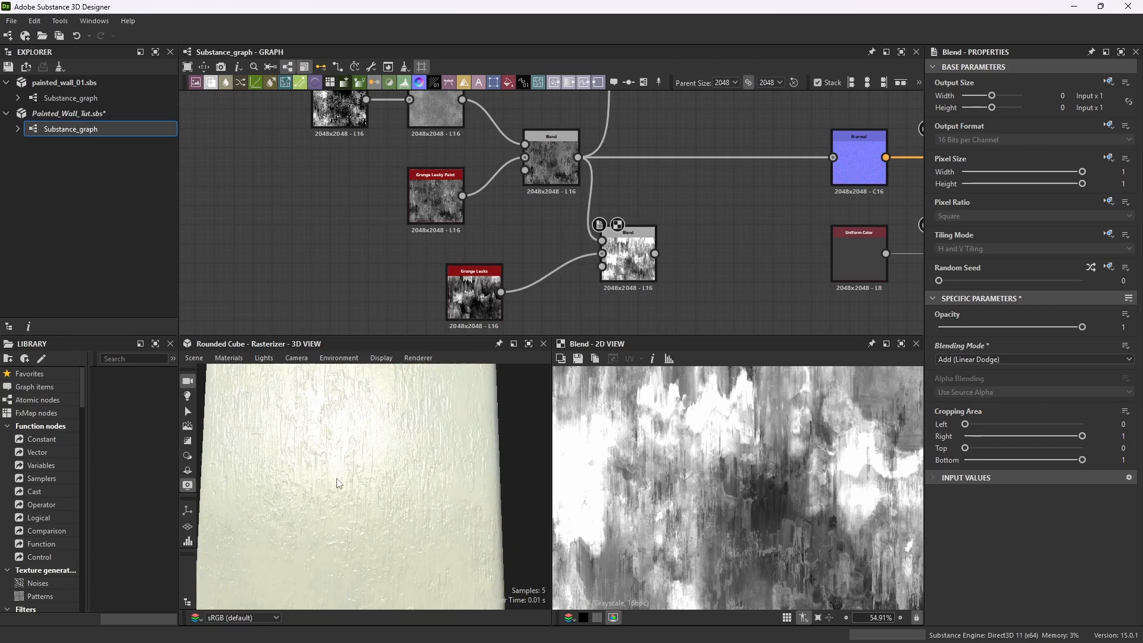
scroll(758, 233, "down", 3)
scroll(685, 244, "up", 2)
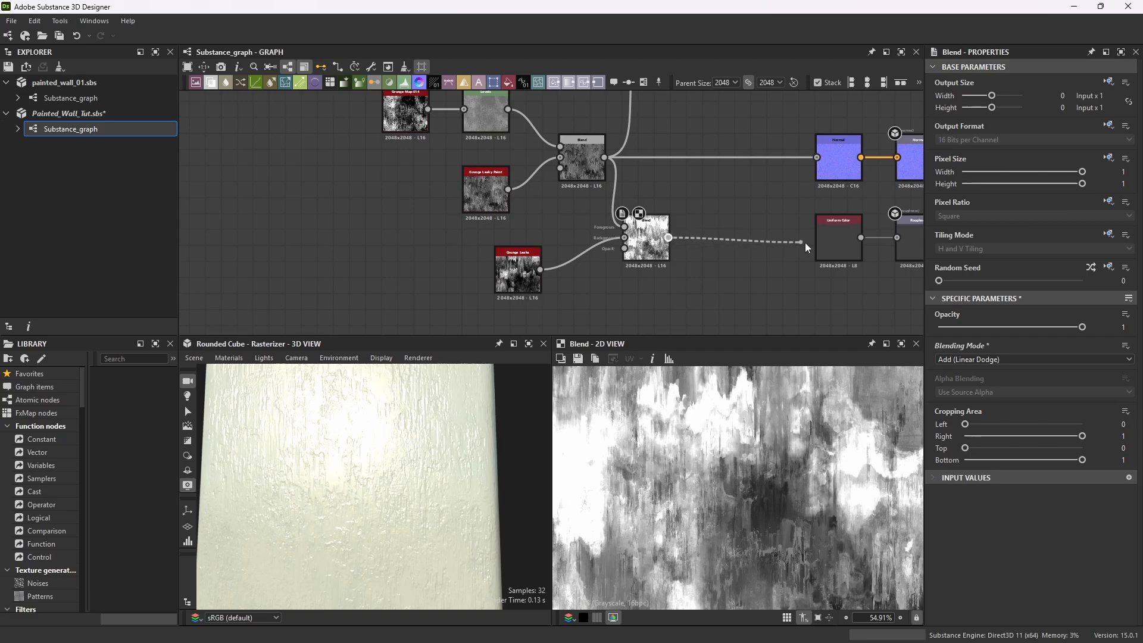
left_click_drag(805, 241, 898, 237)
left_click_drag(356, 421, 419, 443)
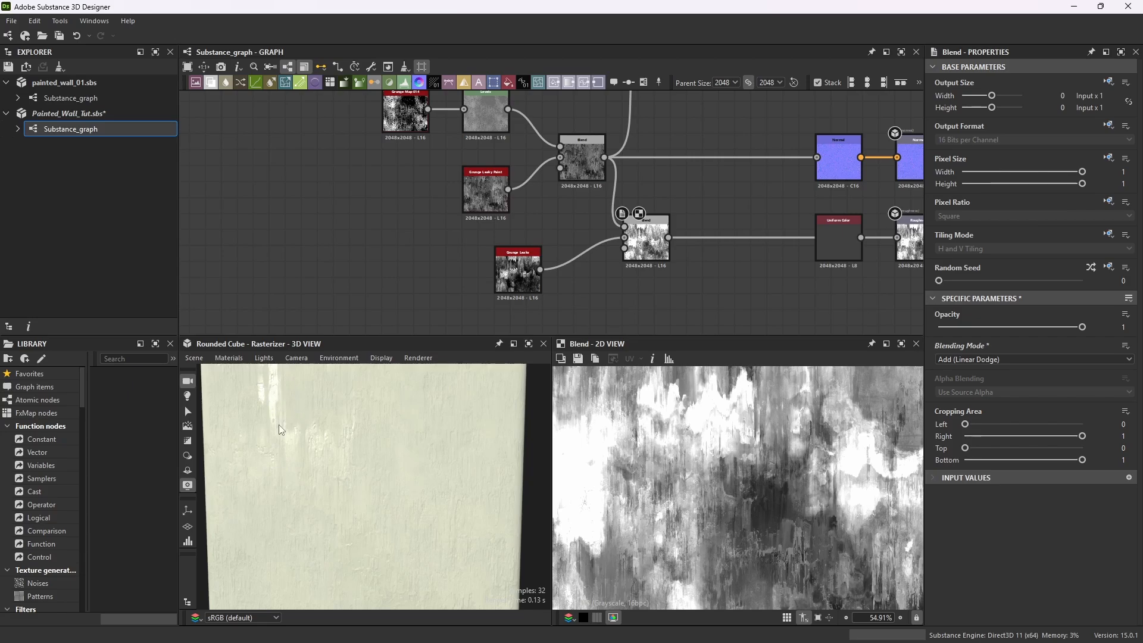
left_click_drag(279, 423, 355, 476)
left_click(528, 344)
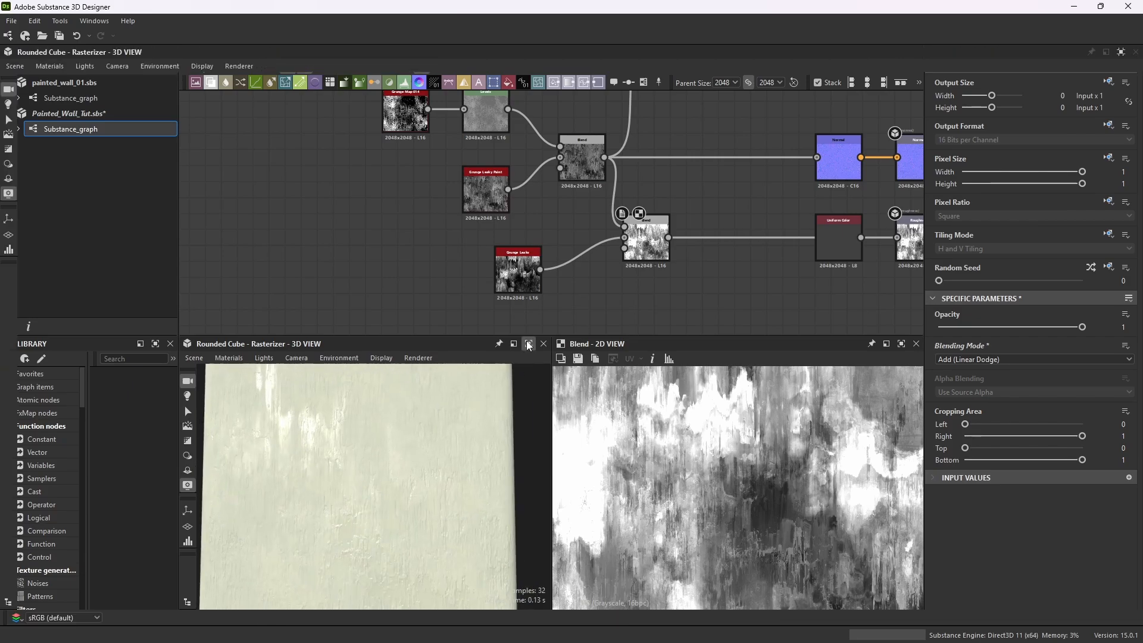
scroll(579, 338, "down", 5)
left_click_drag(580, 338, 546, 364)
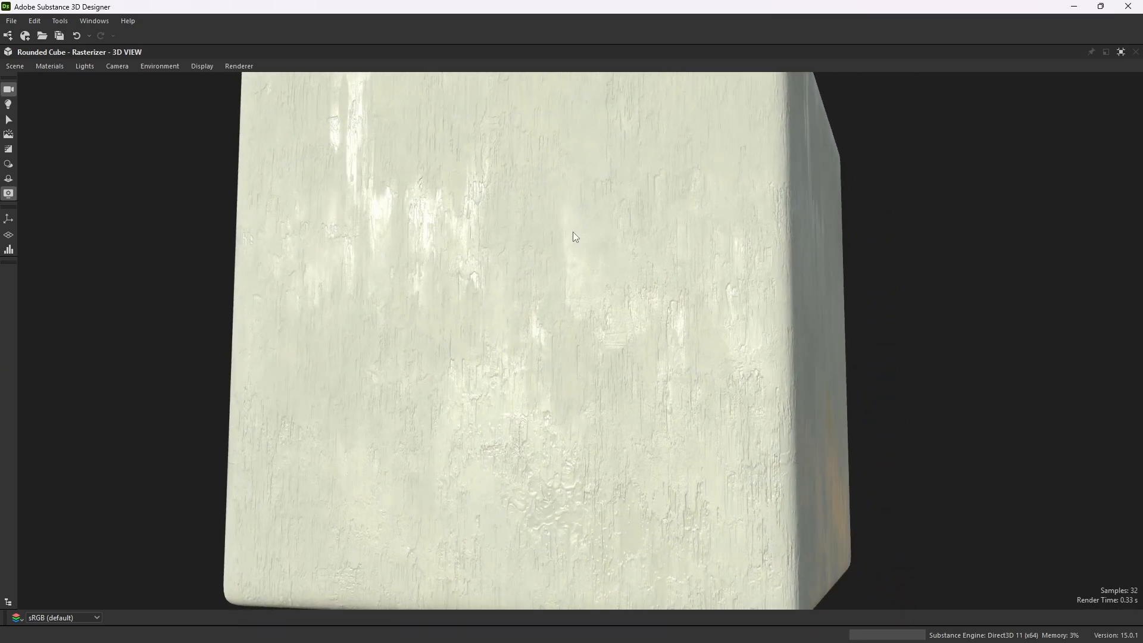
left_click(1121, 52)
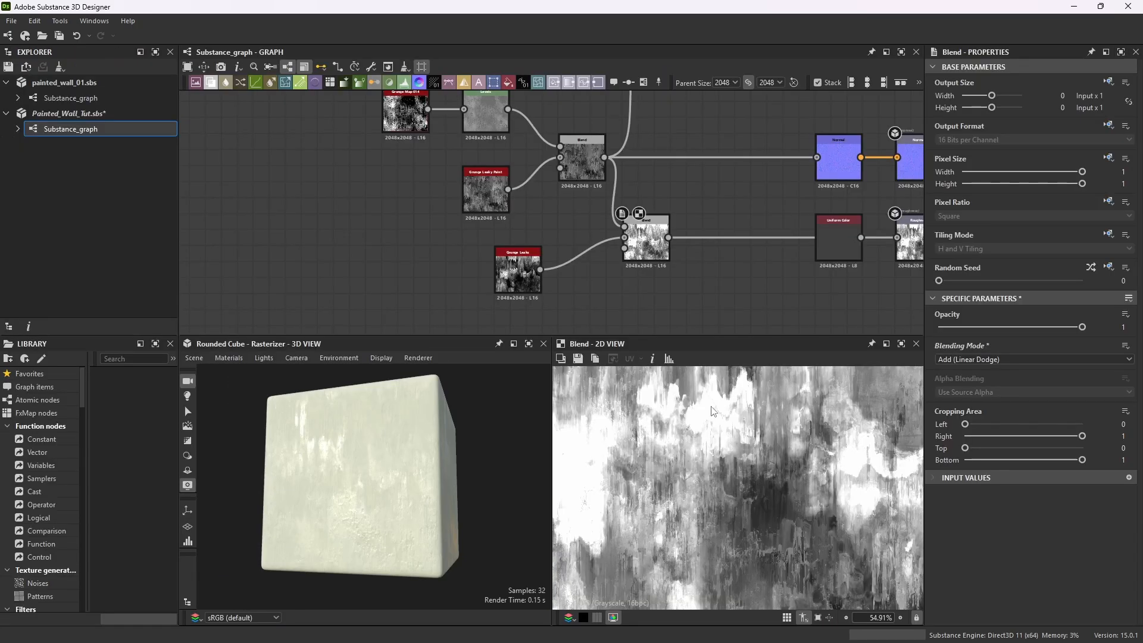
- Insert an Invert Grayscale node between the Add (Linear Dodge) Blend and the Roughness output, and delete the unused Uniform Color node
key("space")
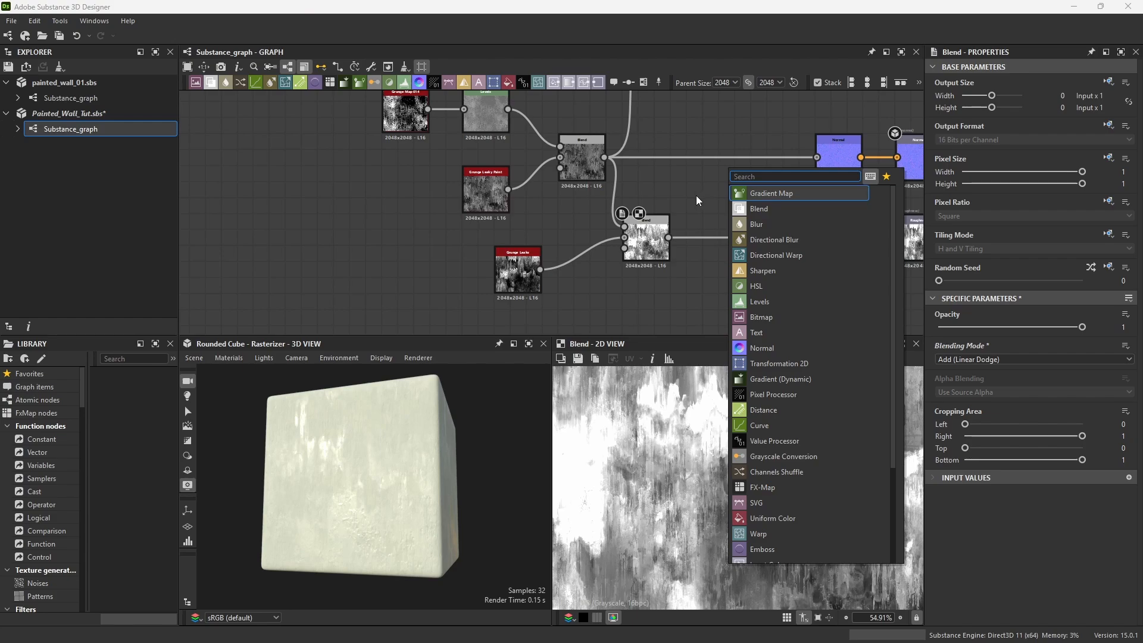
type("invert")
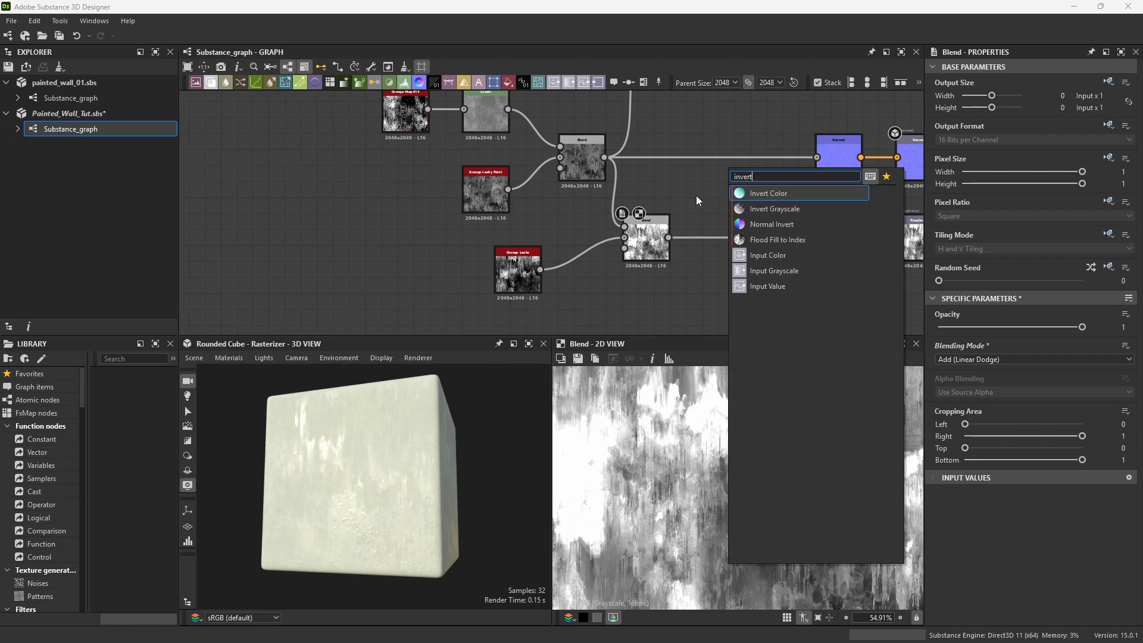
left_click(800, 209)
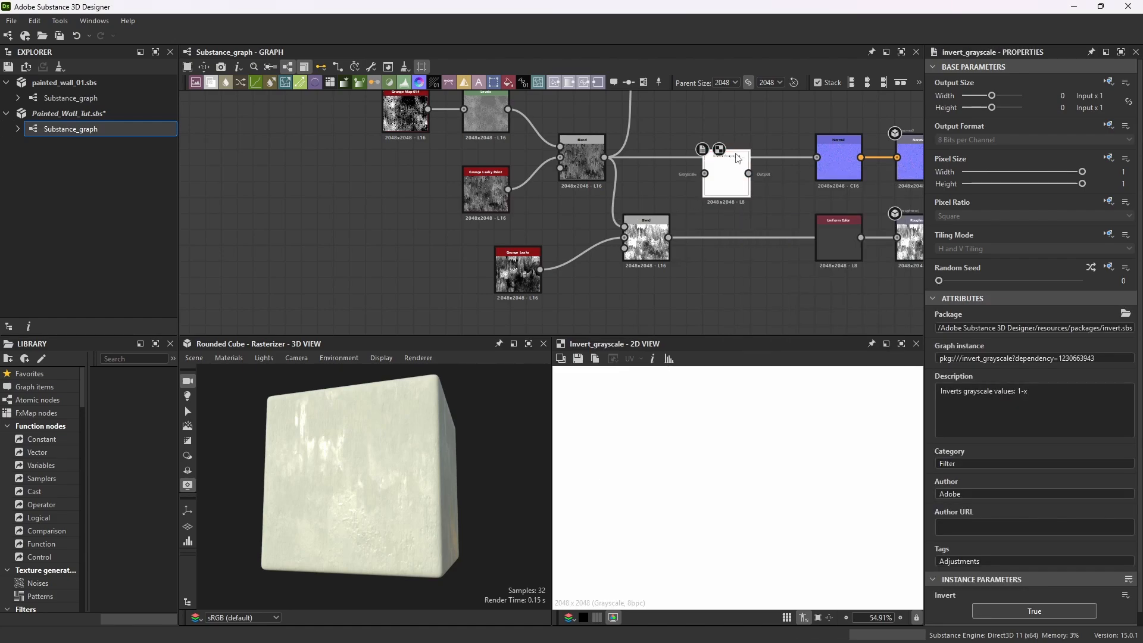
left_click_drag(737, 161, 782, 202)
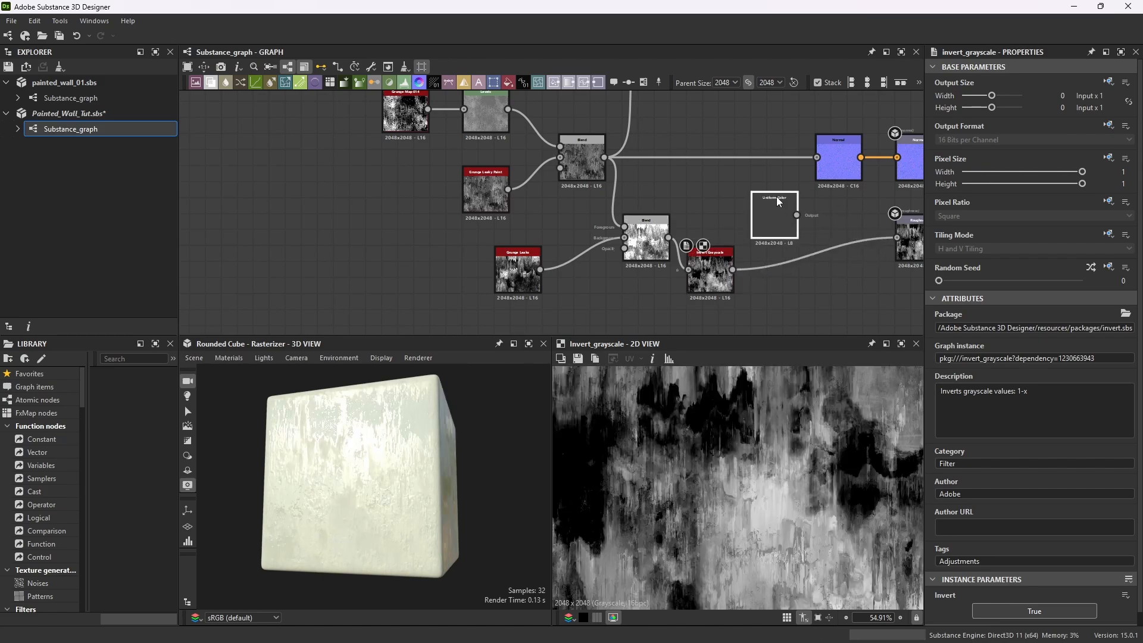
key("Delete")
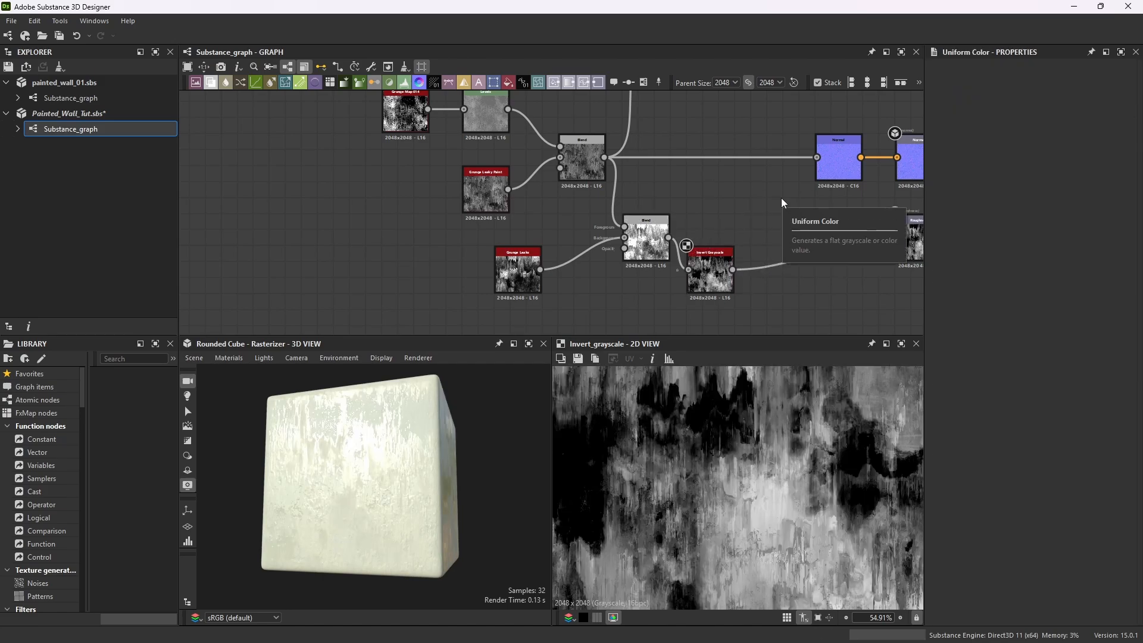
left_click_drag(732, 249, 763, 216)
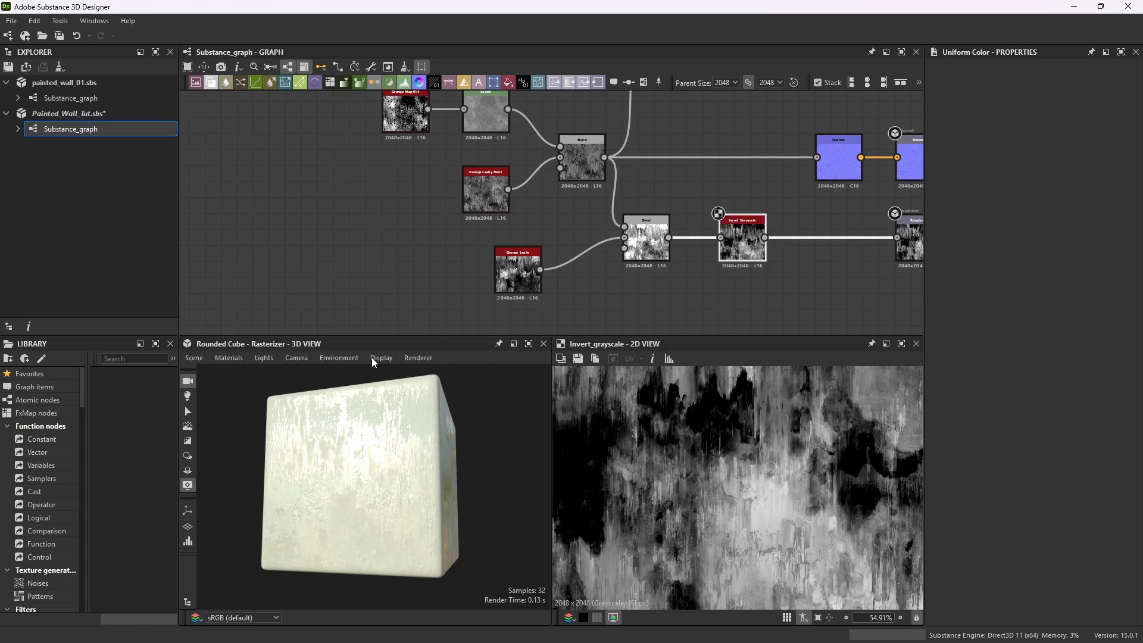
- Examine the inverted roughness on the cube in a maximized 3D view and move the Invert Grayscale node closer to its Blend
left_click(528, 344)
left_click_drag(548, 371, 528, 304)
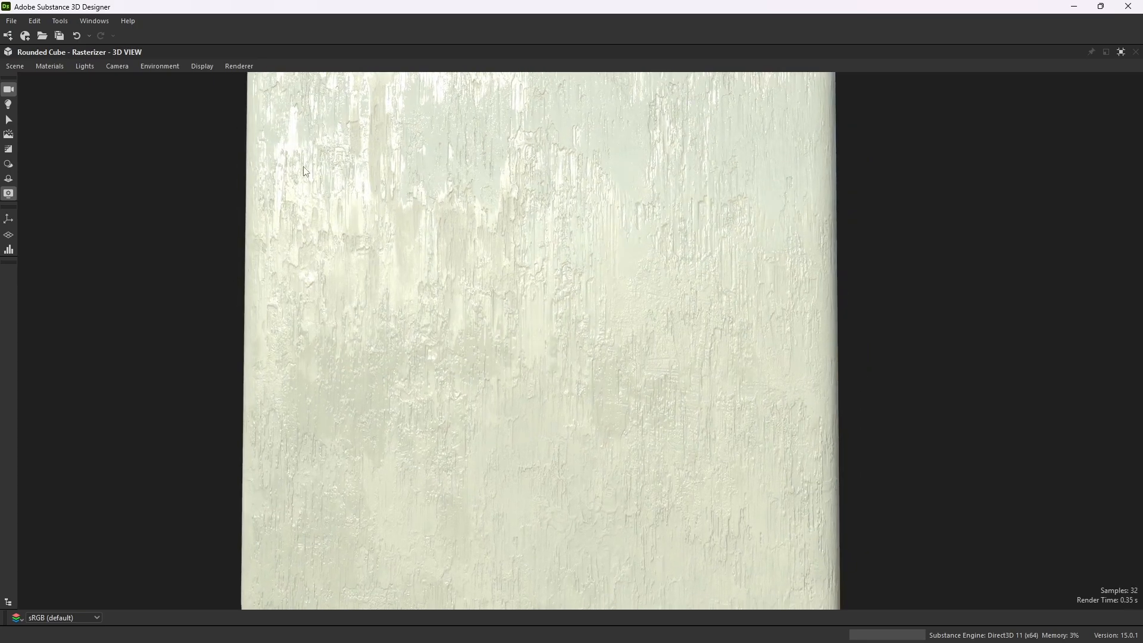
left_click(1121, 52)
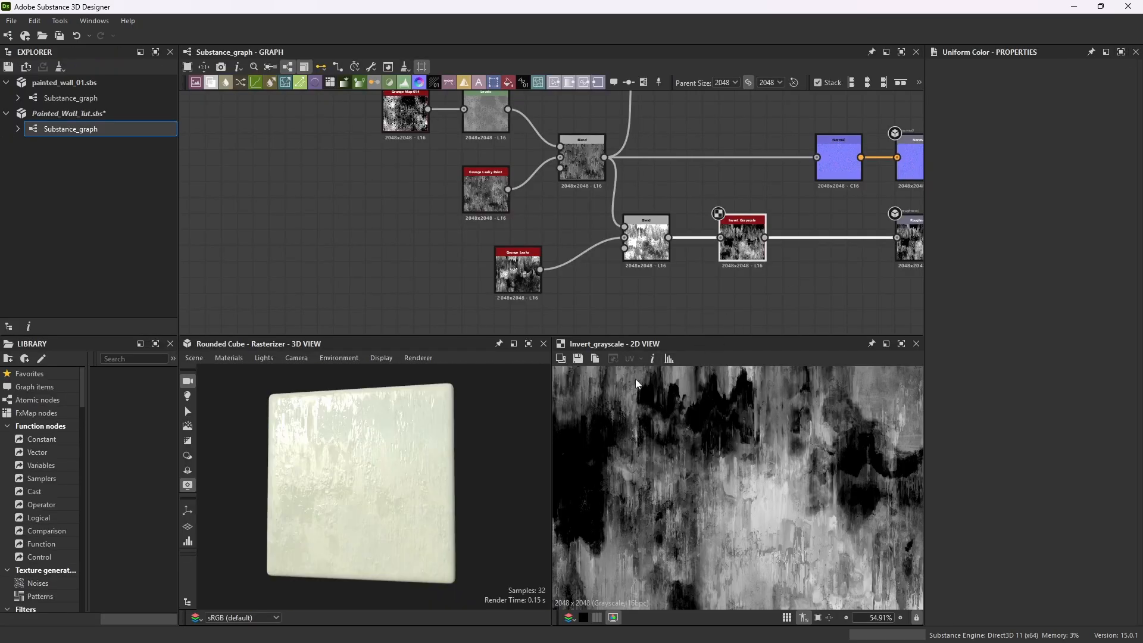
left_click_drag(752, 225, 736, 225)
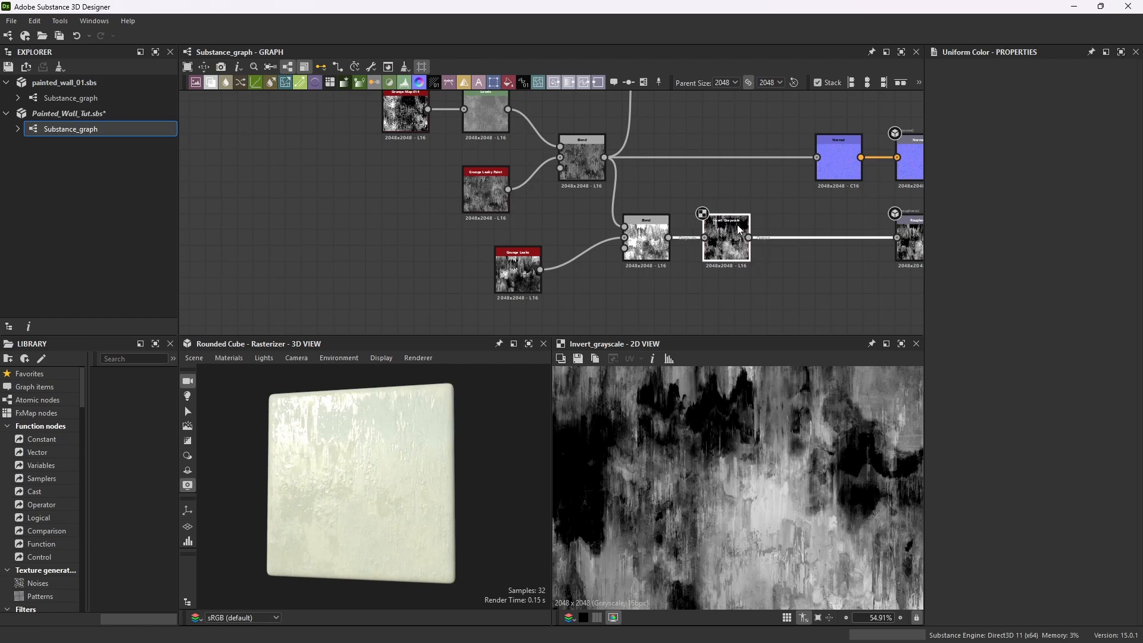
scroll(586, 194, "down", 4)
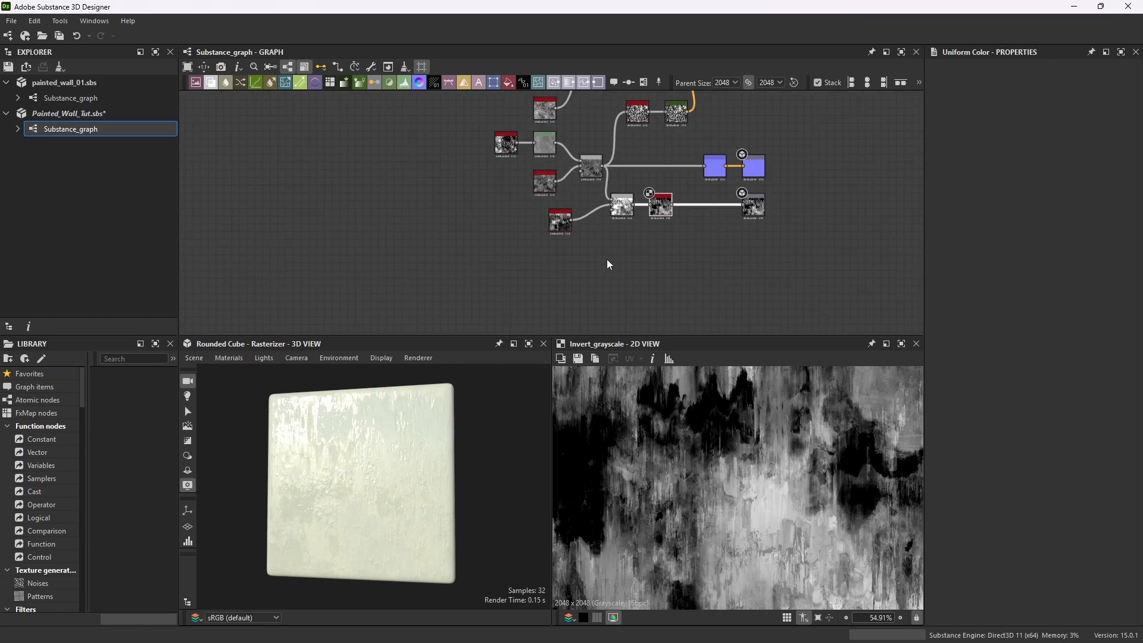
- Move the Grunge Leaks node closer to the Blend node that it feeds in the roughness branch
scroll(606, 259, "up", 4)
scroll(625, 229, "down", 2)
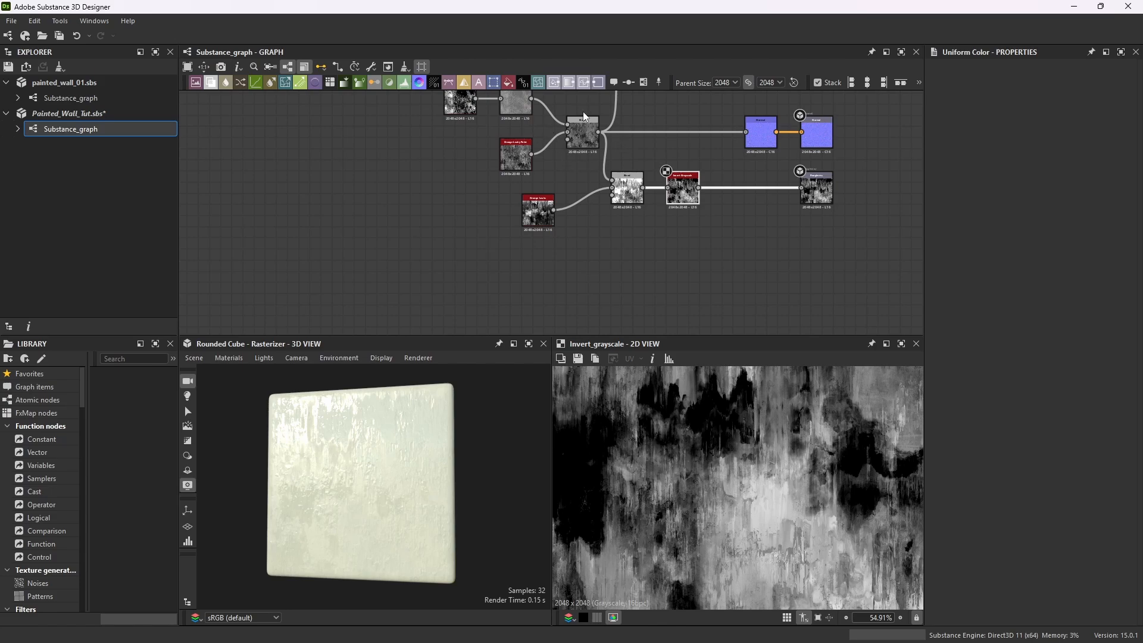
left_click_drag(538, 212, 572, 224)
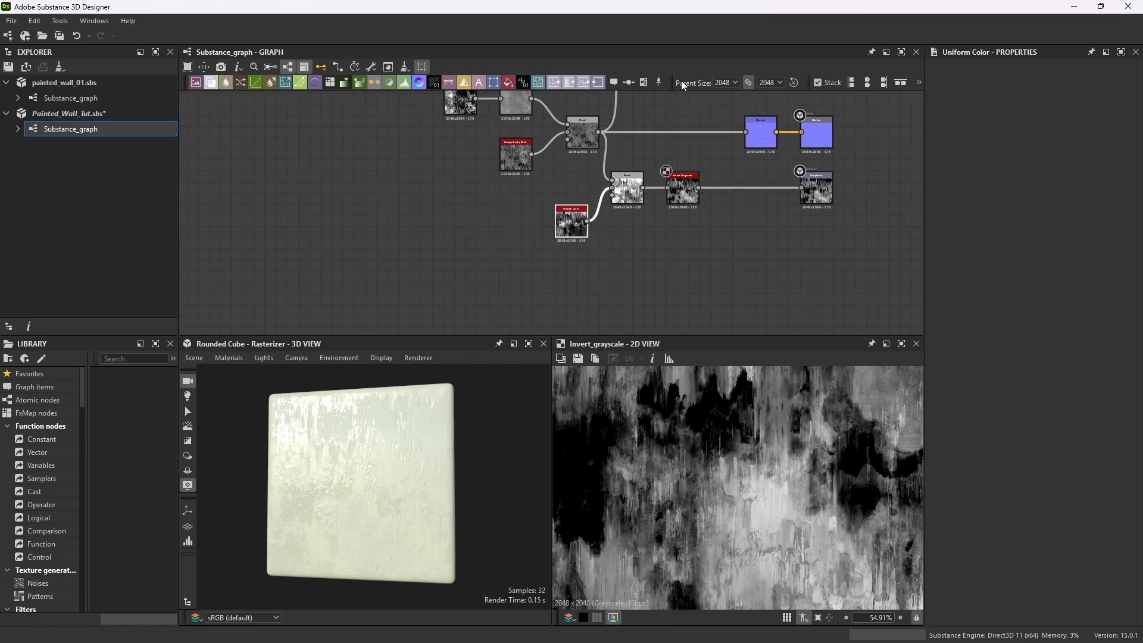
- Examine the roughness branch of the graph and the glossy reflections on the cube, including in a maximized 3D view
scroll(602, 262, "down", 5)
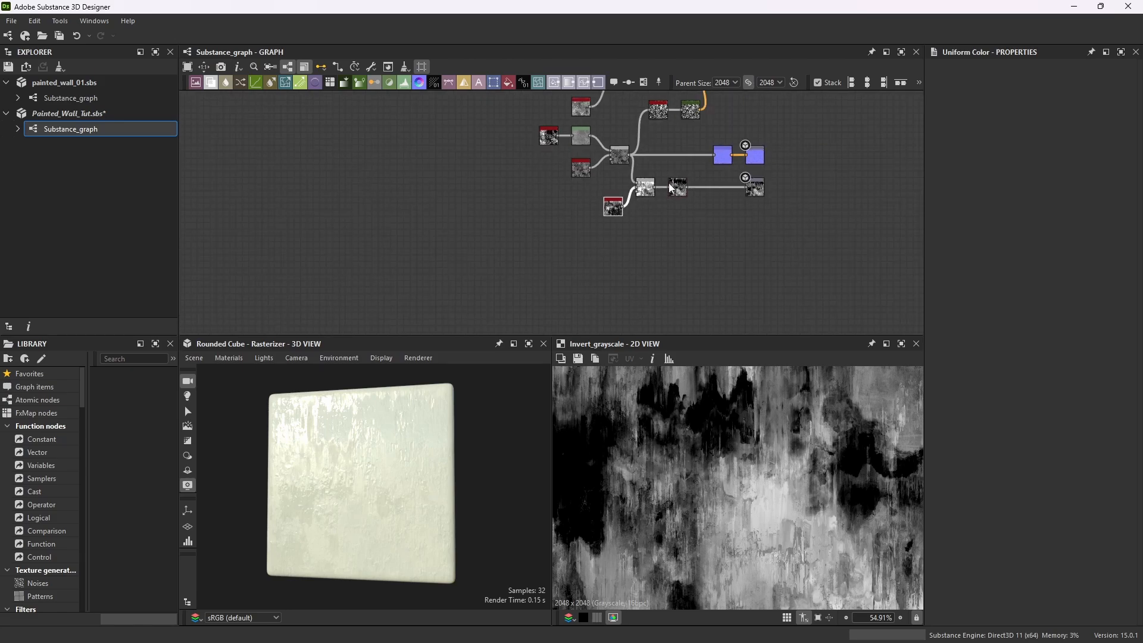
scroll(694, 146, "up", 2)
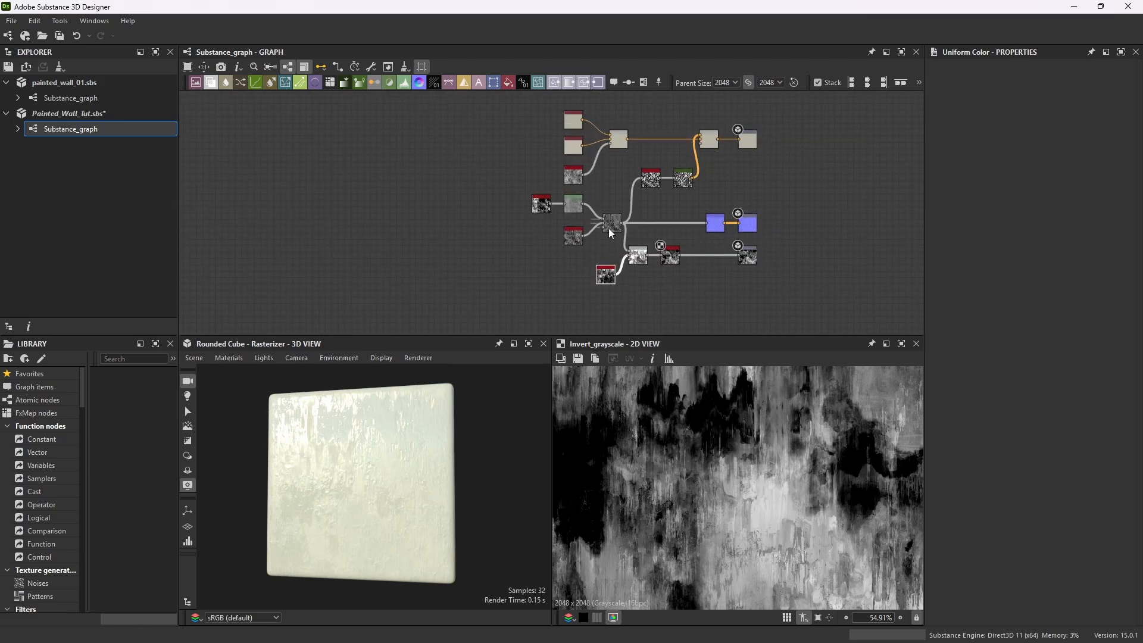
scroll(616, 206, "up", 2)
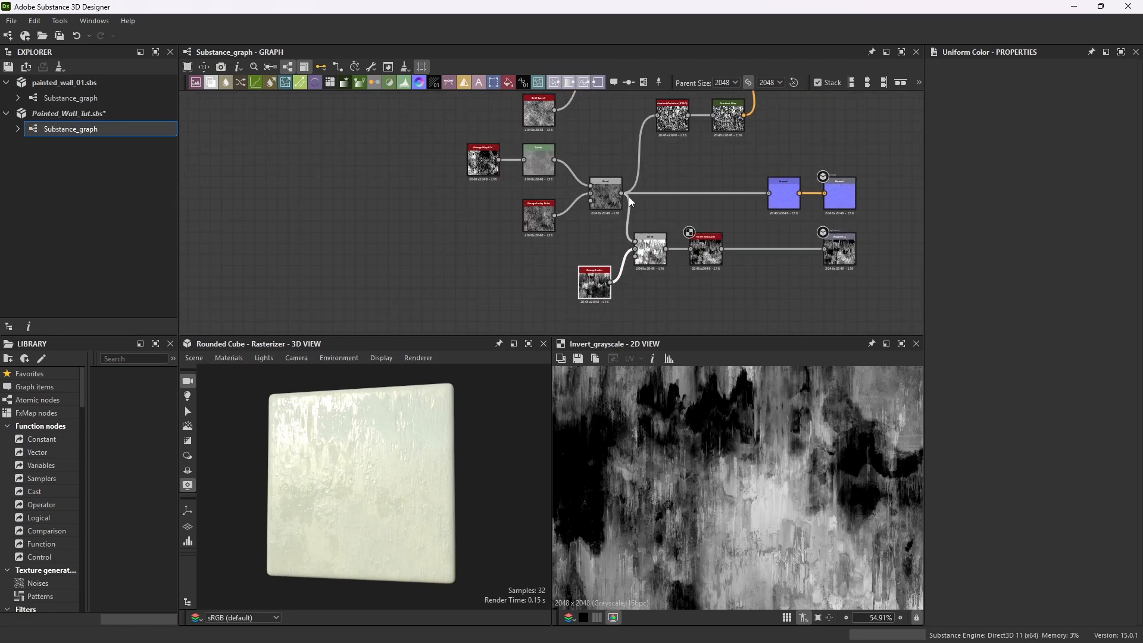
scroll(602, 298, "up", 3)
scroll(436, 430, "up", 3)
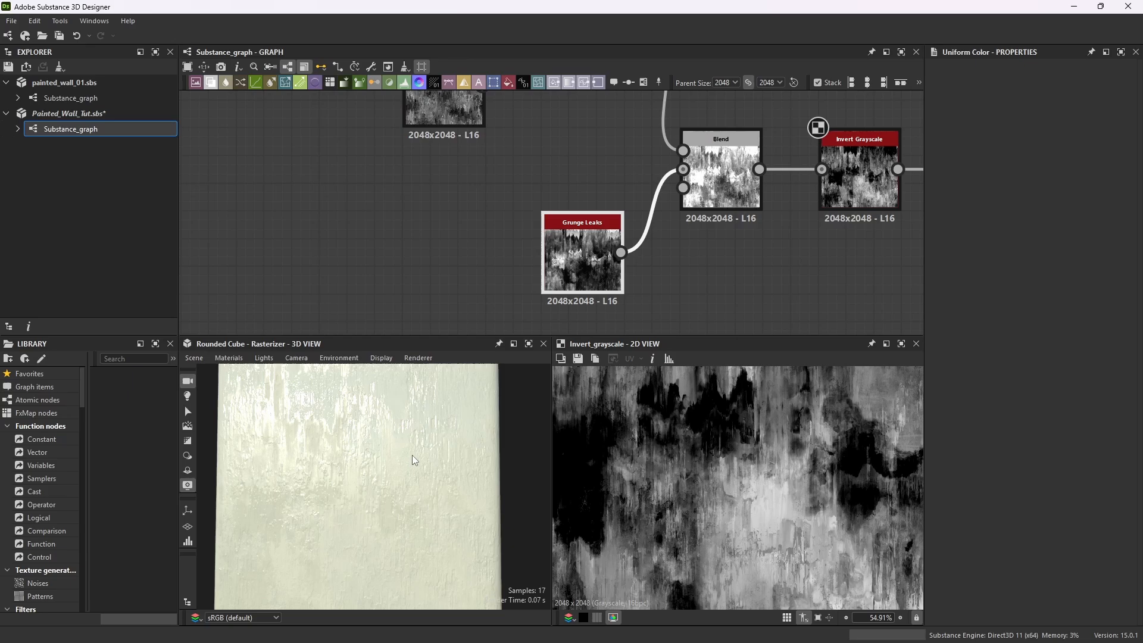
left_click(529, 344)
mouse_move(584, 359)
left_mouse_down()
mouse_move(555, 374)
mouse_move(585, 358)
mouse_move(585, 338)
mouse_move(603, 329)
mouse_move(567, 343)
mouse_move(551, 358)
mouse_move(639, 291)
mouse_move(566, 348)
left_mouse_up()
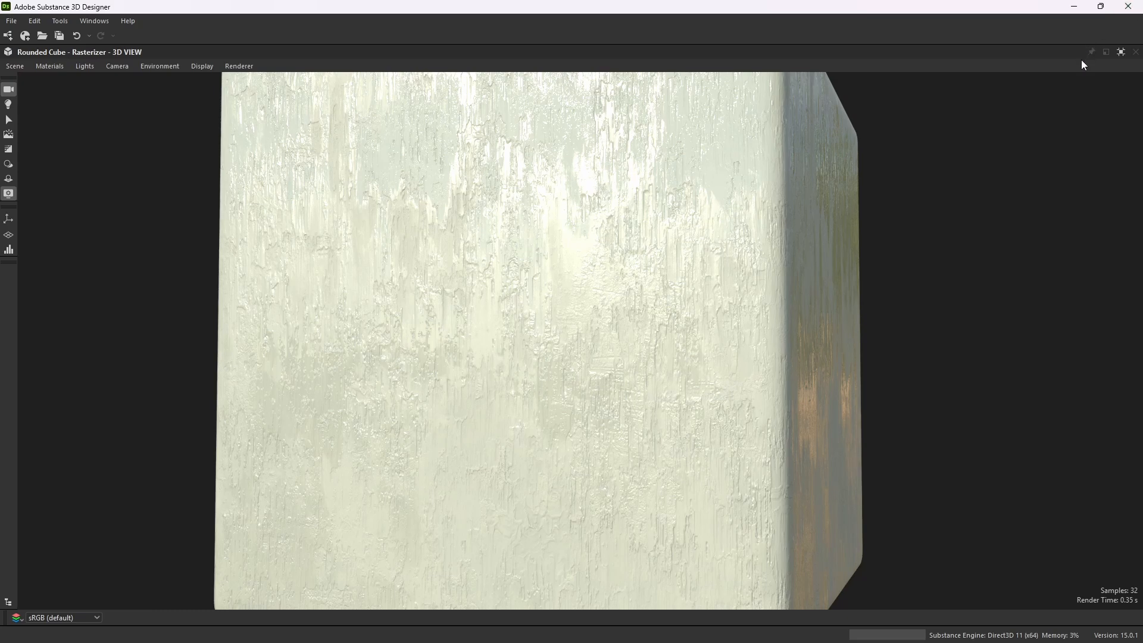
left_click(1121, 53)
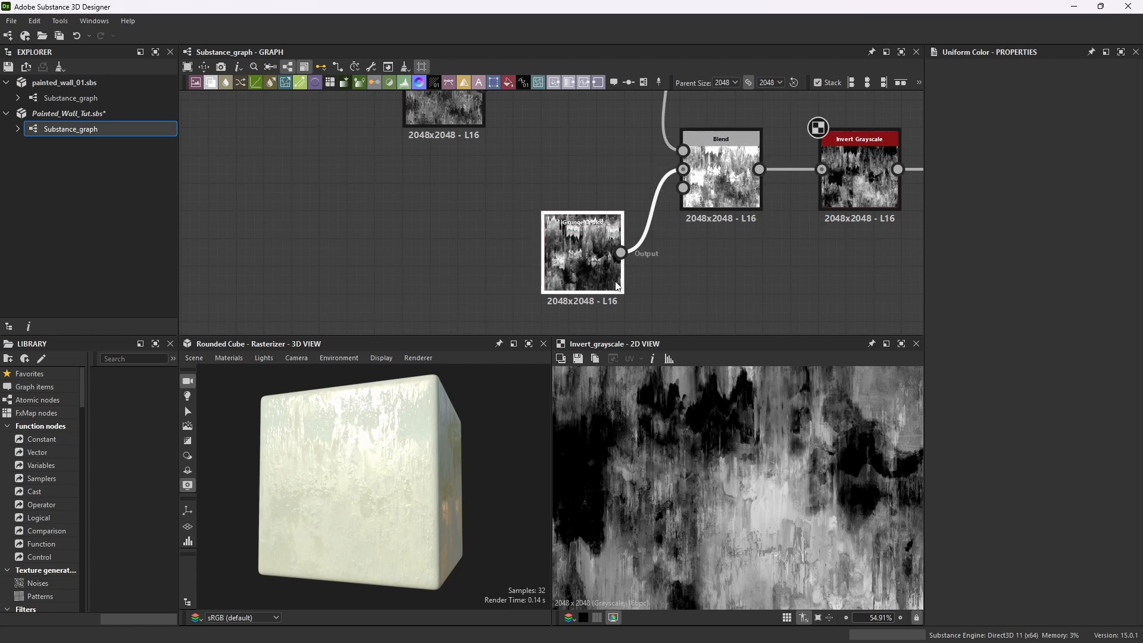
scroll(602, 271, "down", 6)
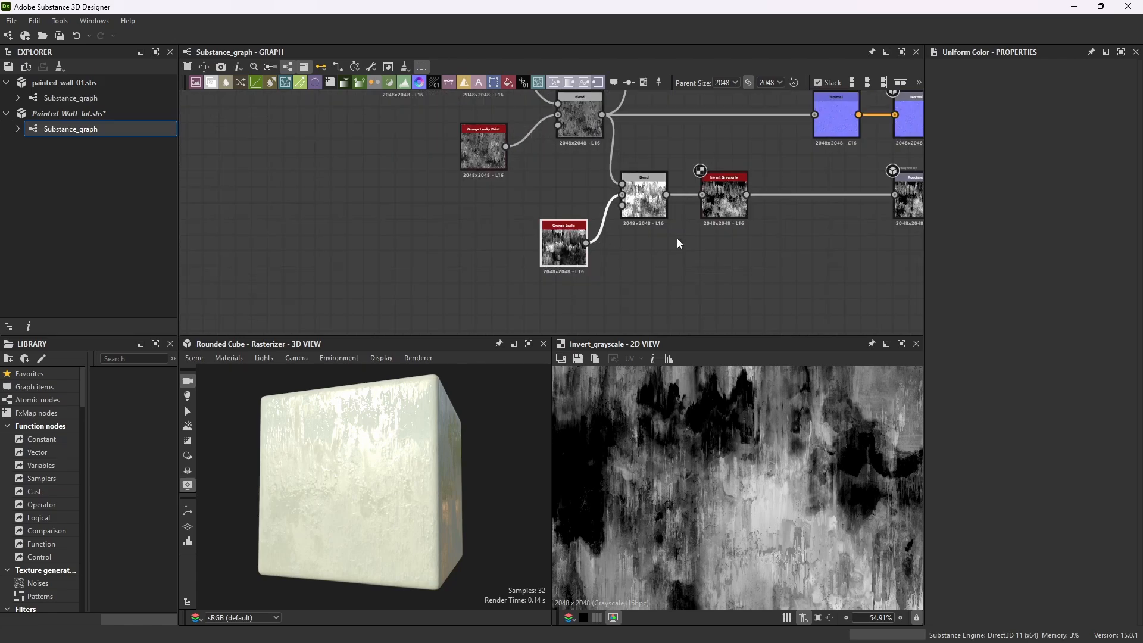
scroll(701, 225, "up", 1)
scroll(612, 247, "down", 3)
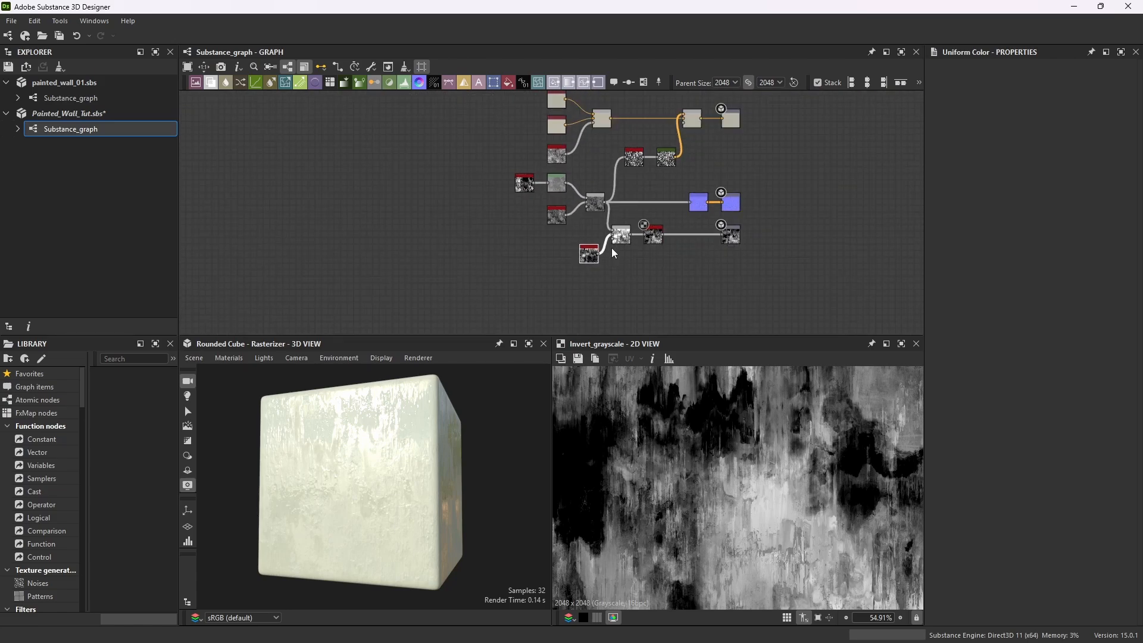
scroll(699, 240, "up", 2)
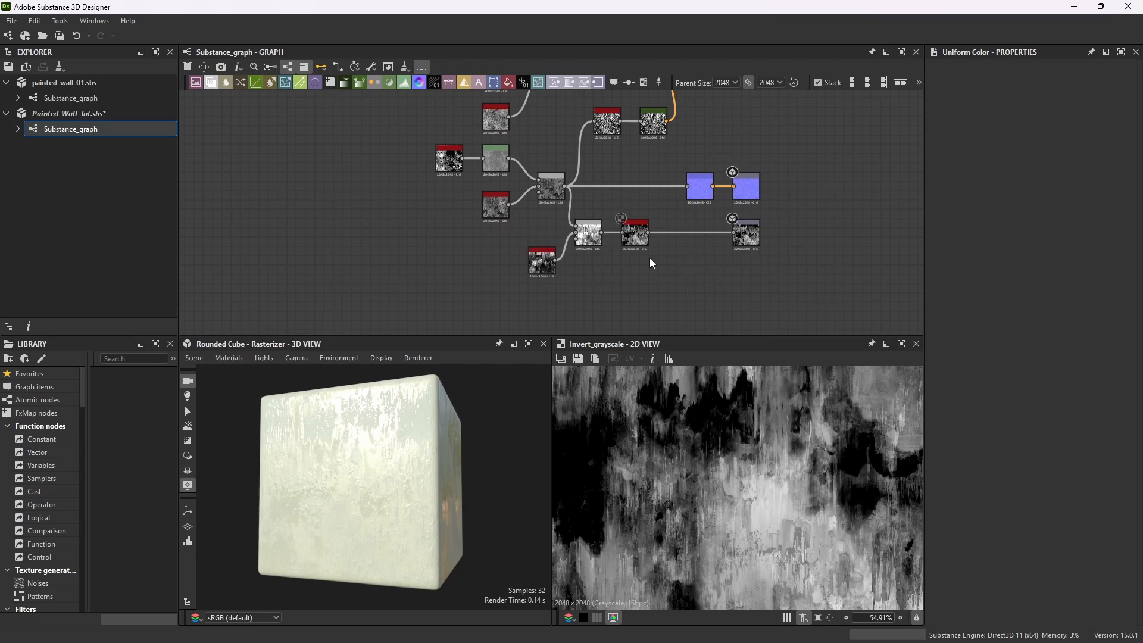
left_click_drag(425, 420, 410, 480)
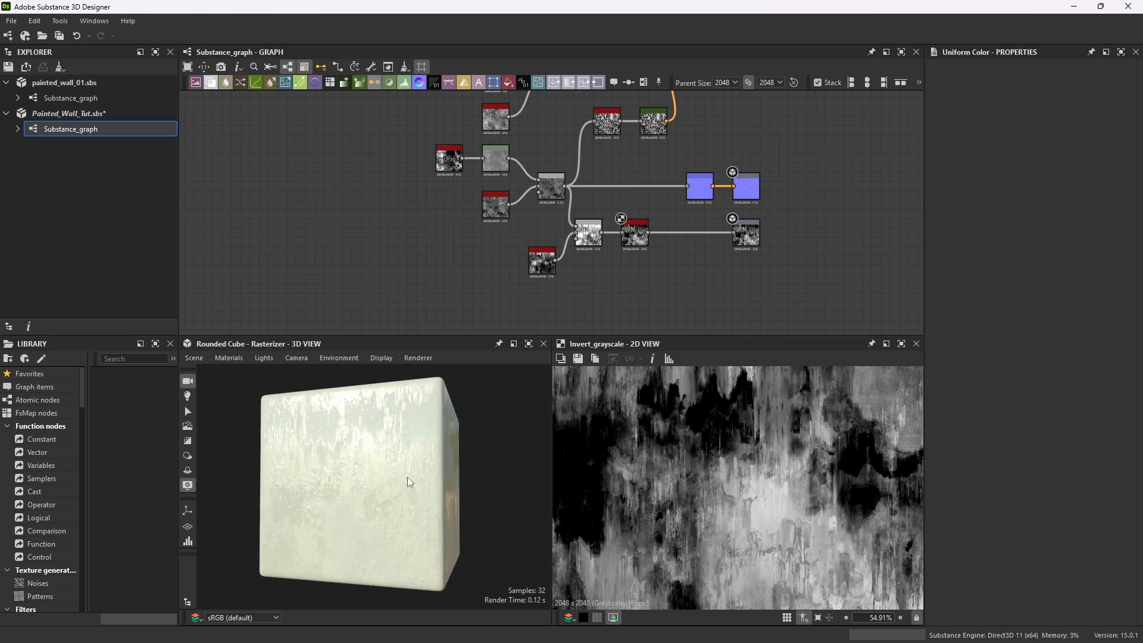
scroll(357, 483, "up", 3)
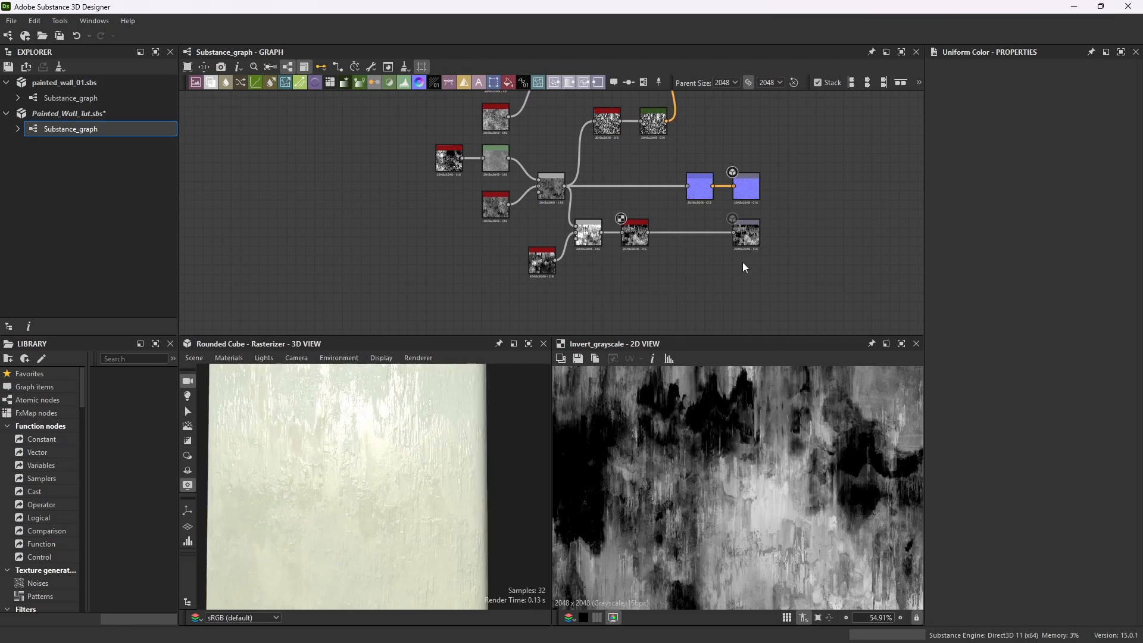
- Insert a Levels node between the Invert Grayscale node and the Roughness output
scroll(702, 248, "up", 4)
key("space")
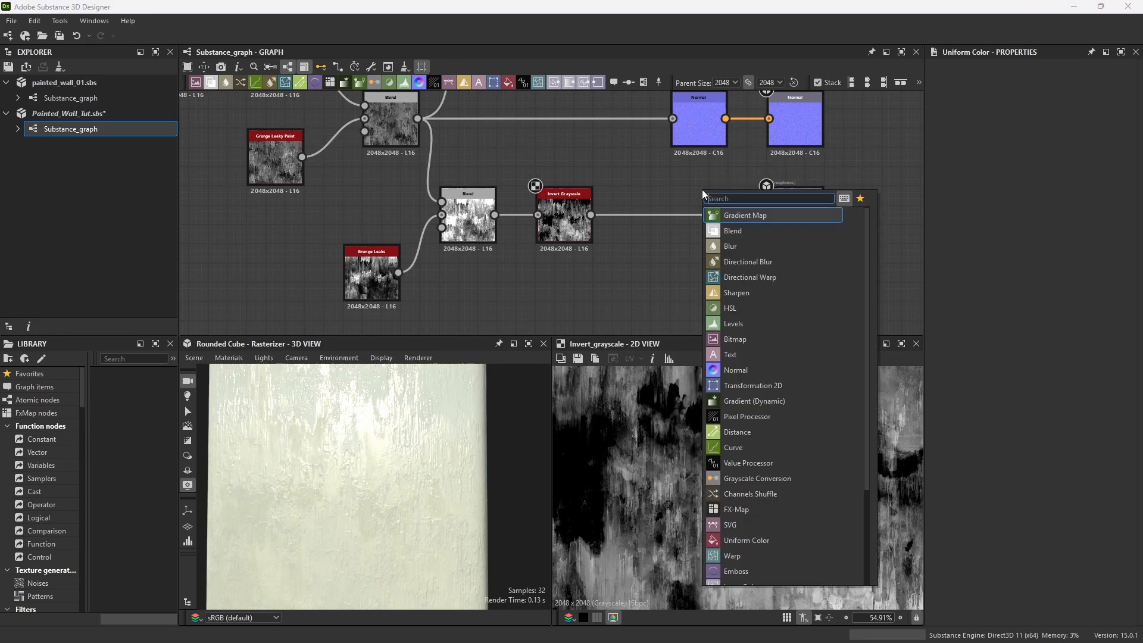
type("levels")
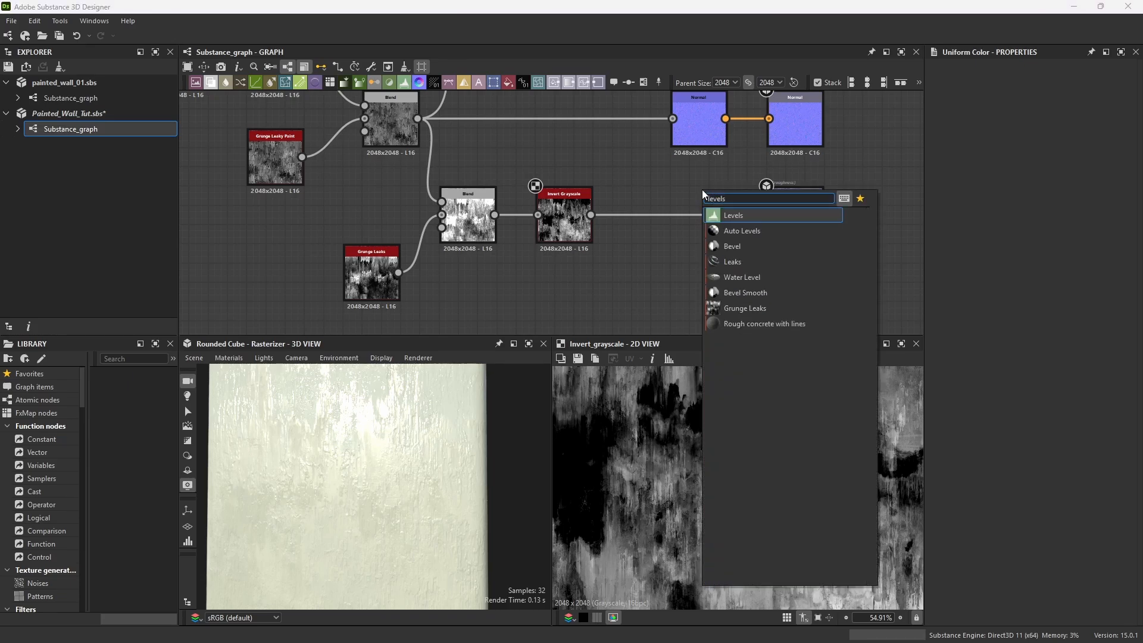
key("Return")
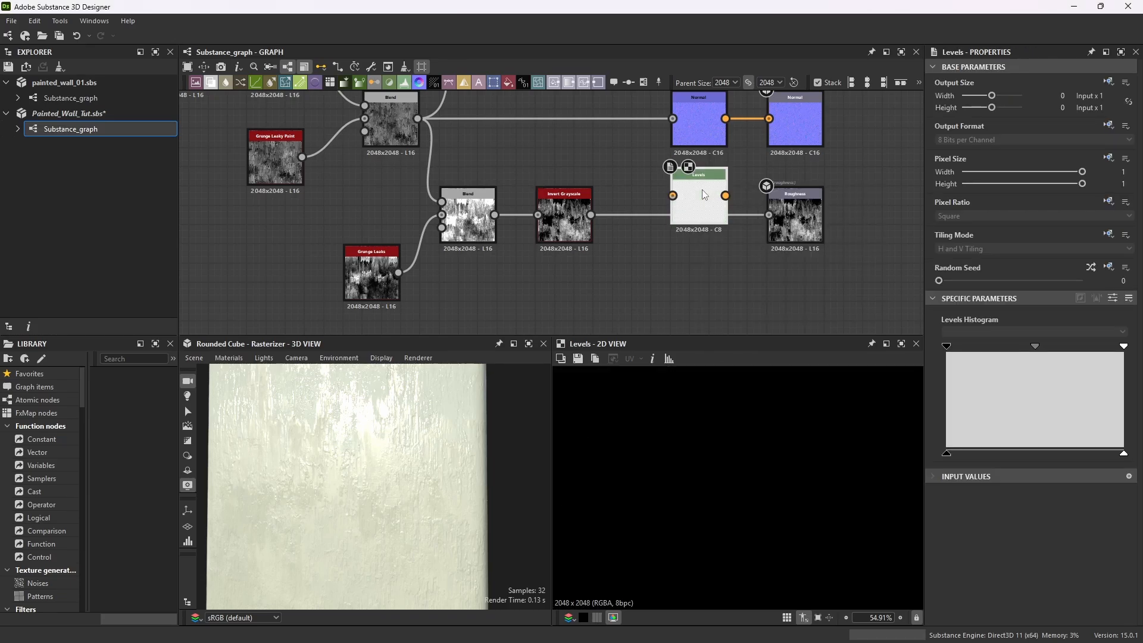
left_click_drag(674, 219, 672, 236)
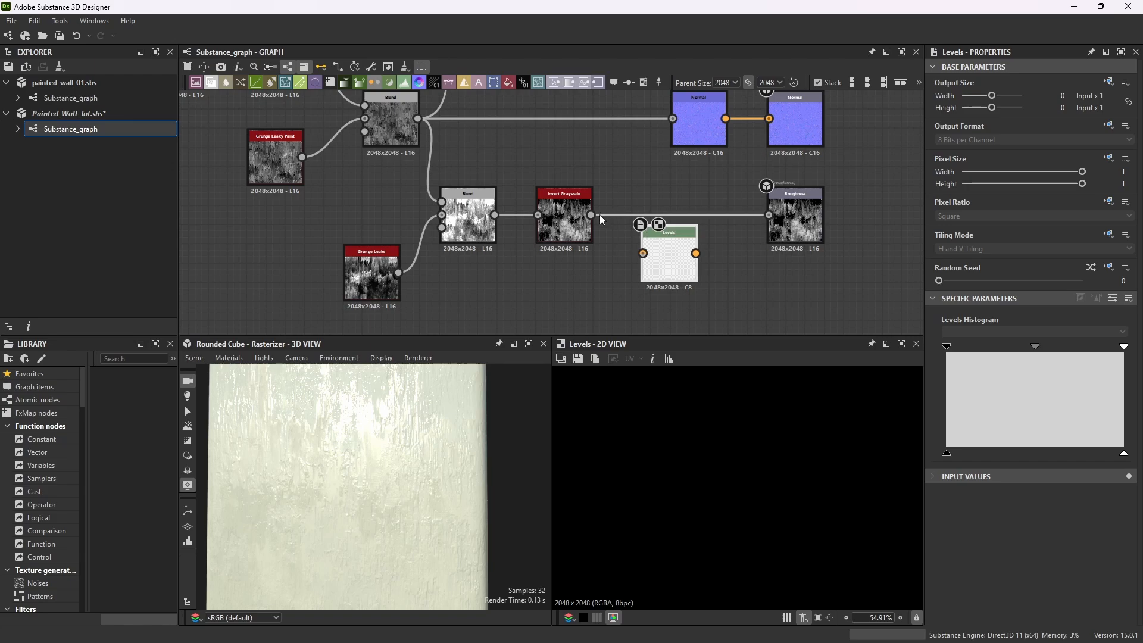
left_click_drag(591, 215, 774, 210)
left_click_drag(676, 229, 690, 186)
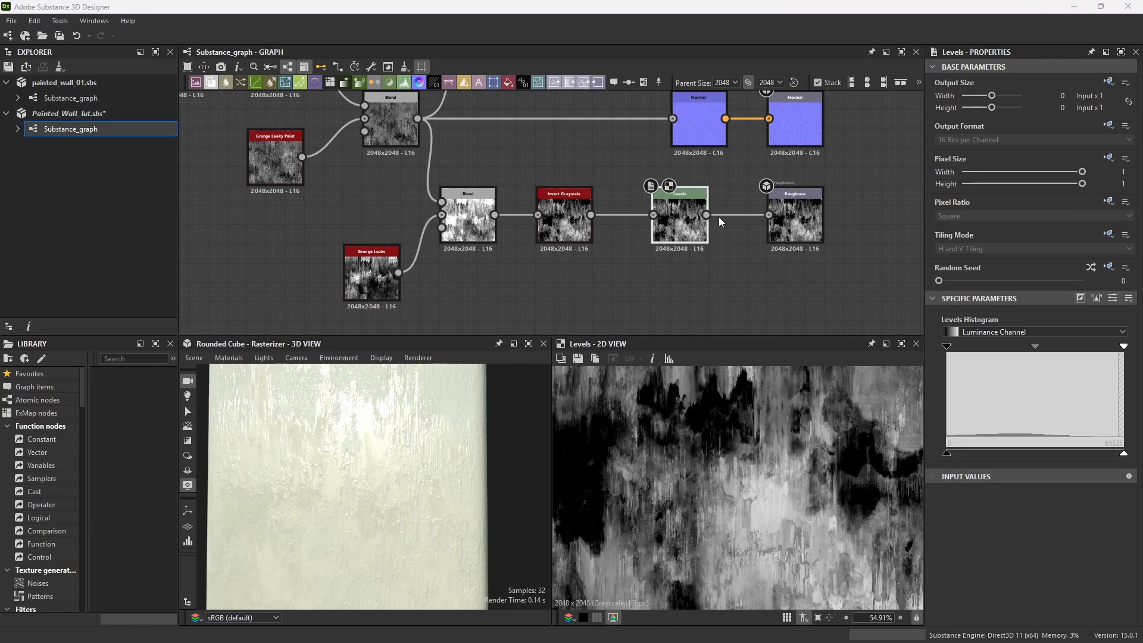
- Raise the Levels node's output black level above mid-range and lower its output white level to just above it
scroll(744, 202, "up", 3)
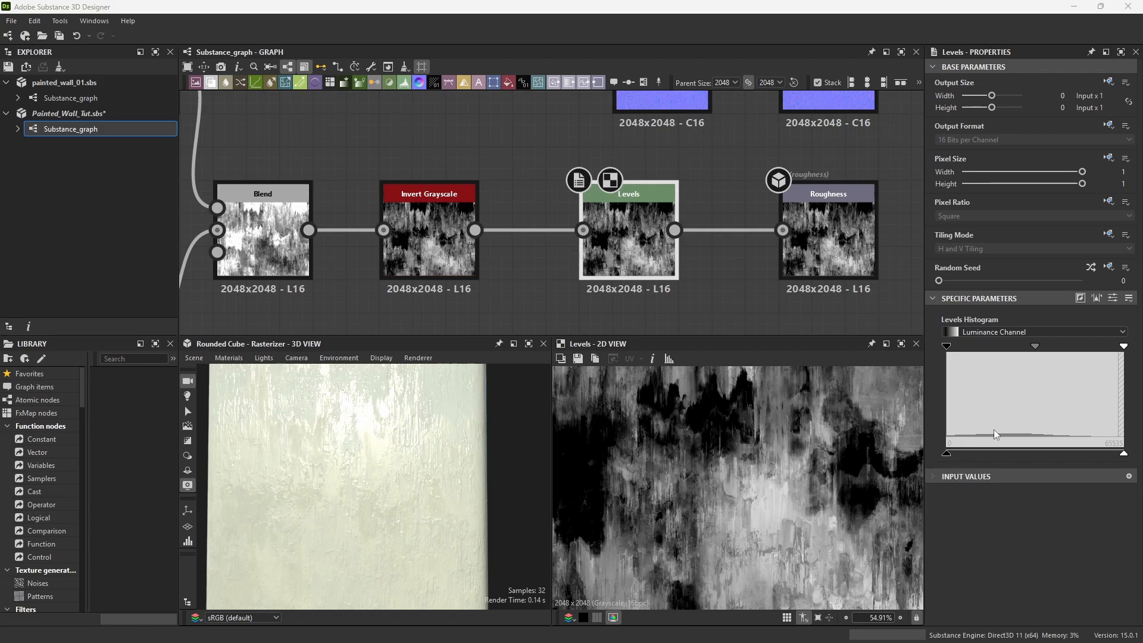
left_click_drag(945, 453, 1053, 456)
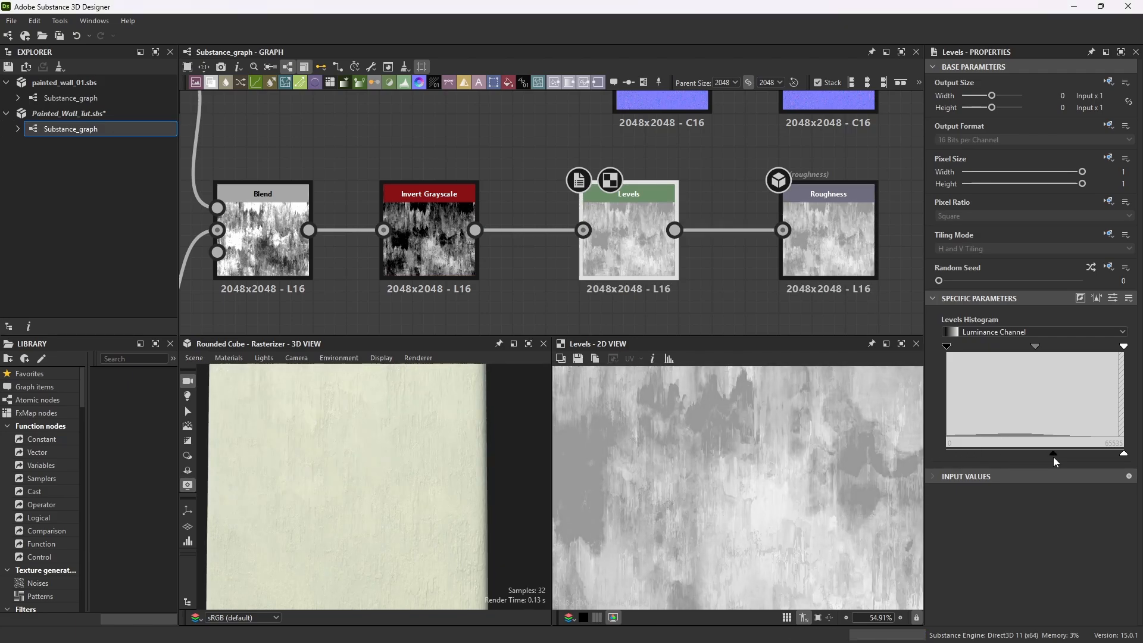
left_click_drag(1053, 456, 1056, 456)
left_click_drag(1123, 453, 1071, 464)
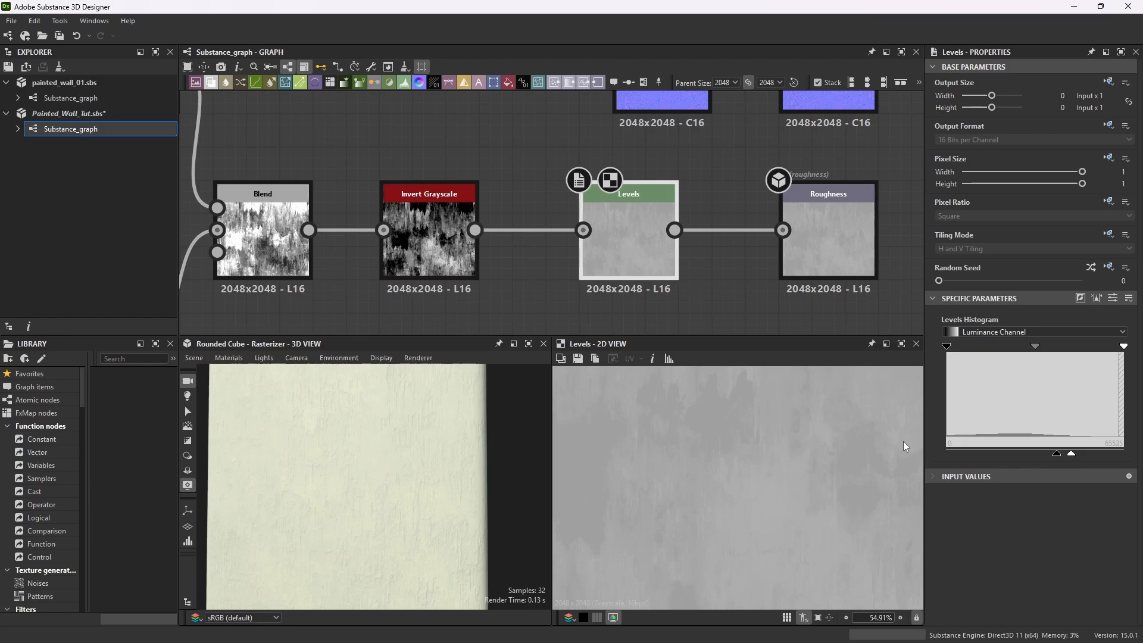
- Narrow the Levels node's output range slightly from both ends and move the node closer to the Roughness output
scroll(756, 454, "down", 5)
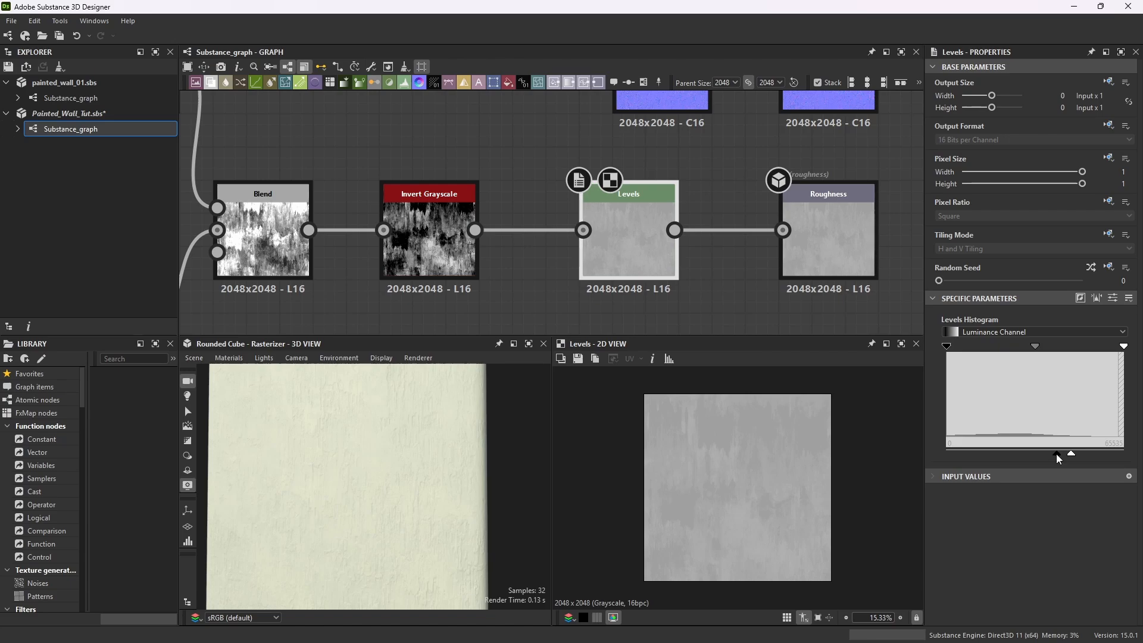
left_click_drag(1059, 458, 1064, 458)
left_click_drag(1070, 454, 1068, 455)
scroll(693, 238, "down", 5)
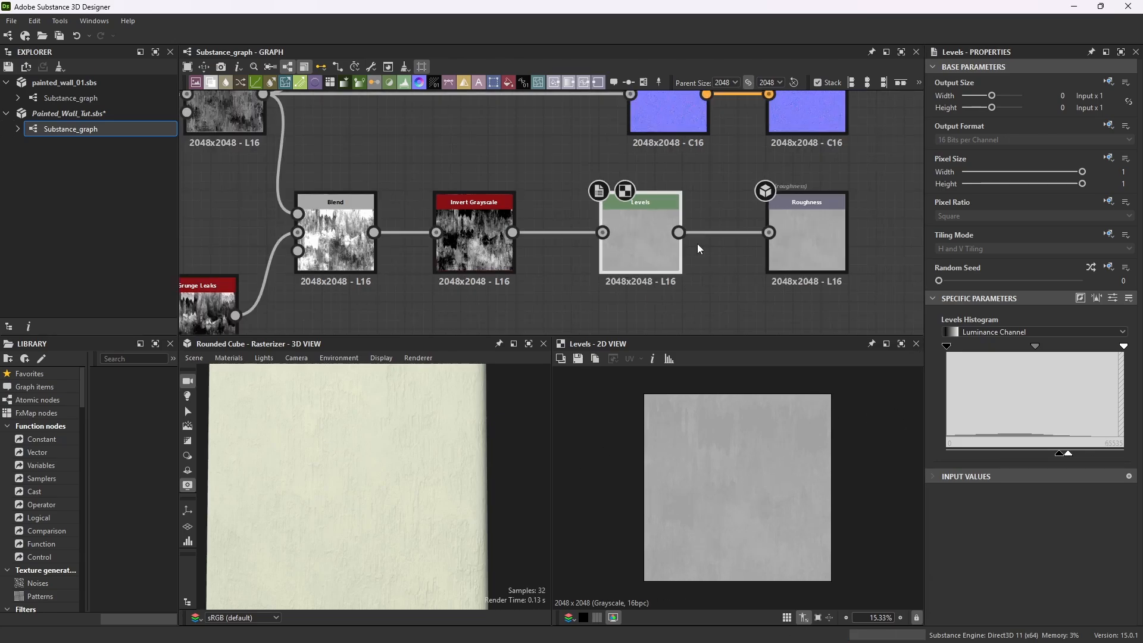
left_click_drag(674, 220, 699, 219)
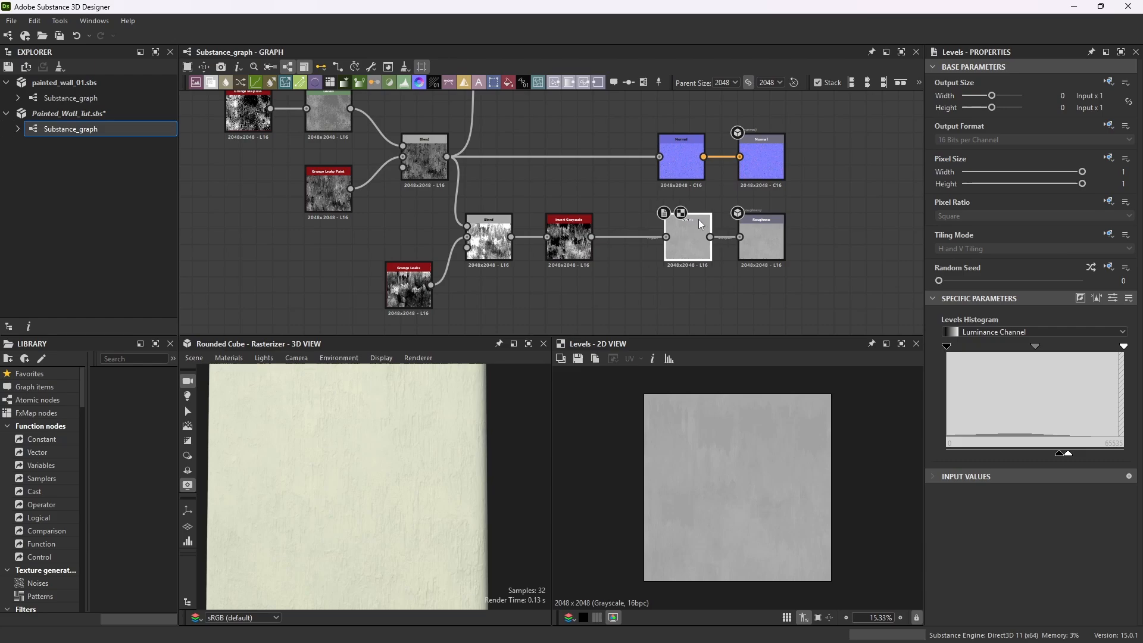
- Examine the low-contrast roughness and the fine surface detail on the cube from several distances in a maximized 3D view
left_click(528, 346)
left_click_drag(528, 346, 506, 353)
scroll(530, 335, "down", 3)
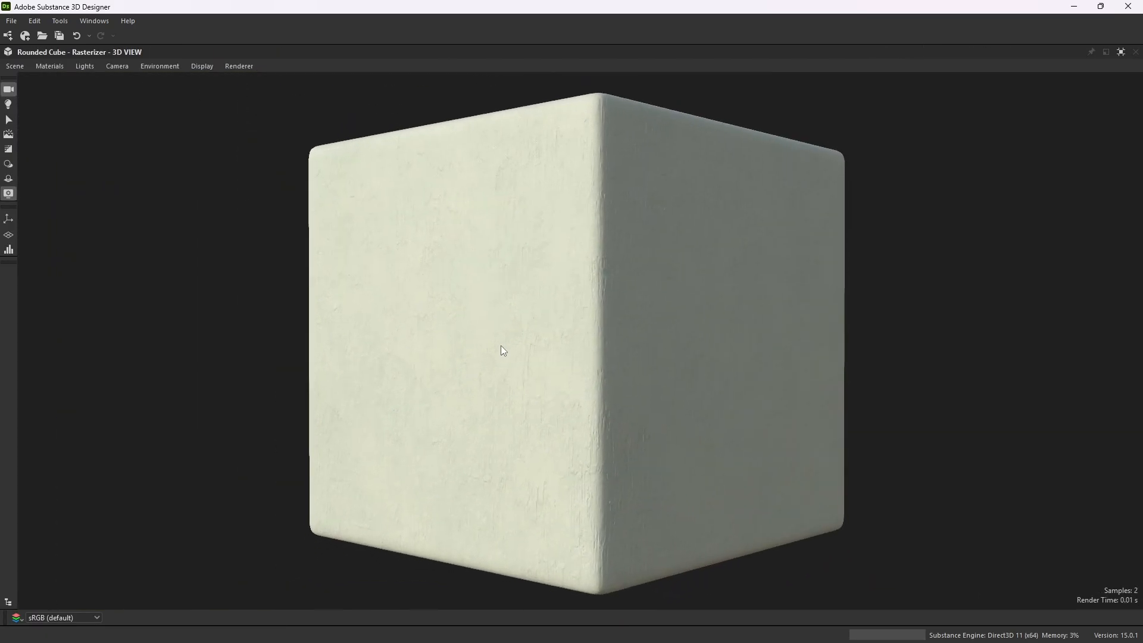
scroll(501, 350, "up", 3)
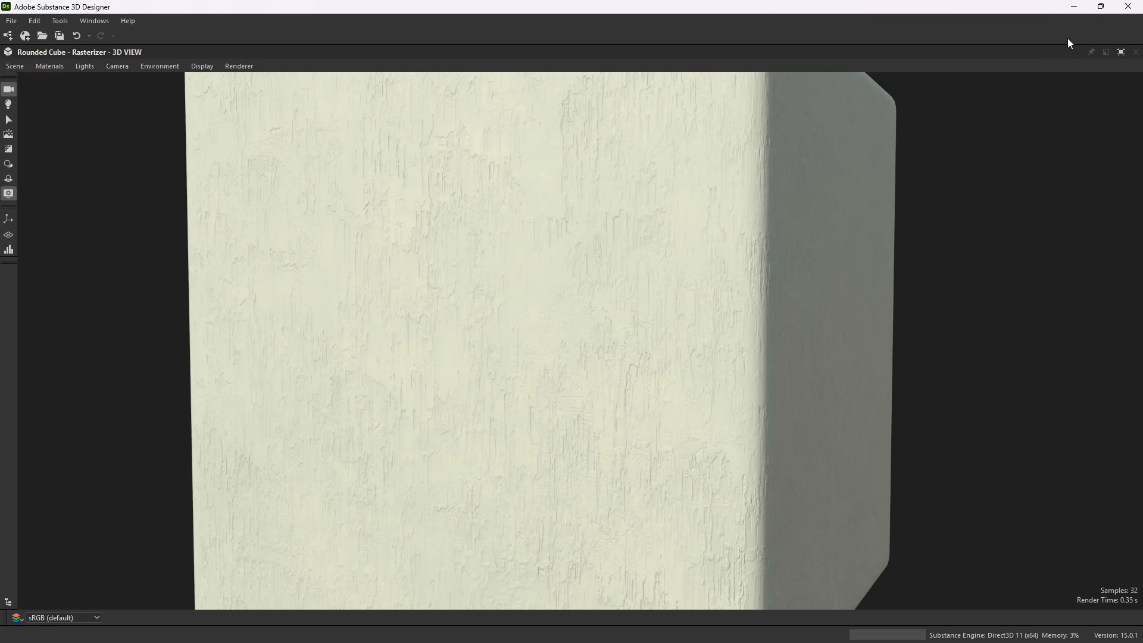
left_click(1121, 52)
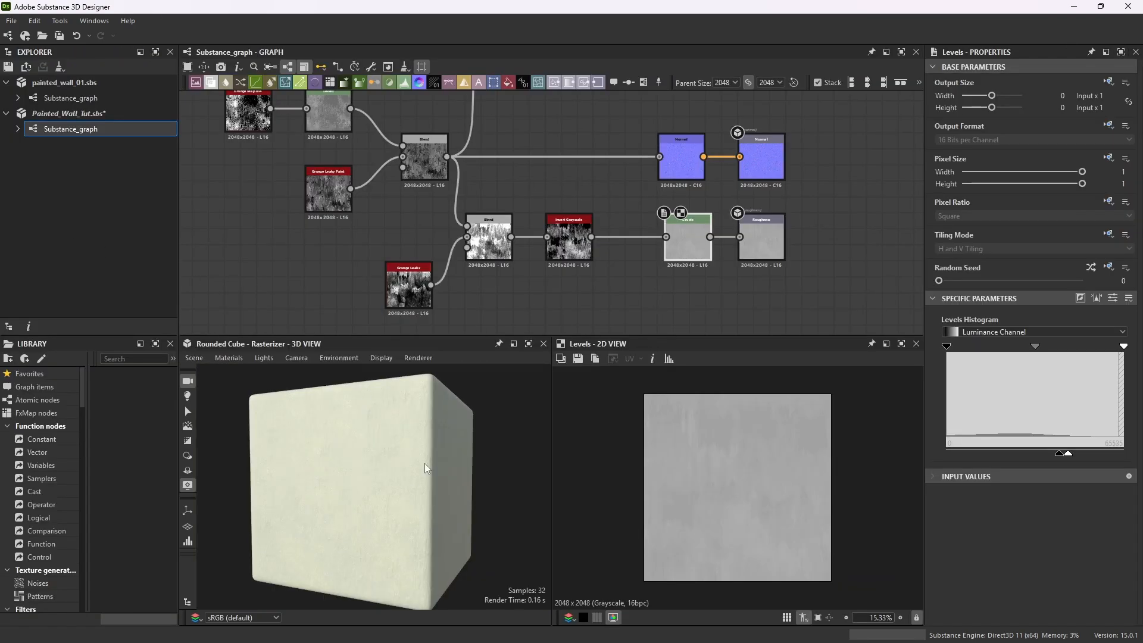
left_click(529, 344)
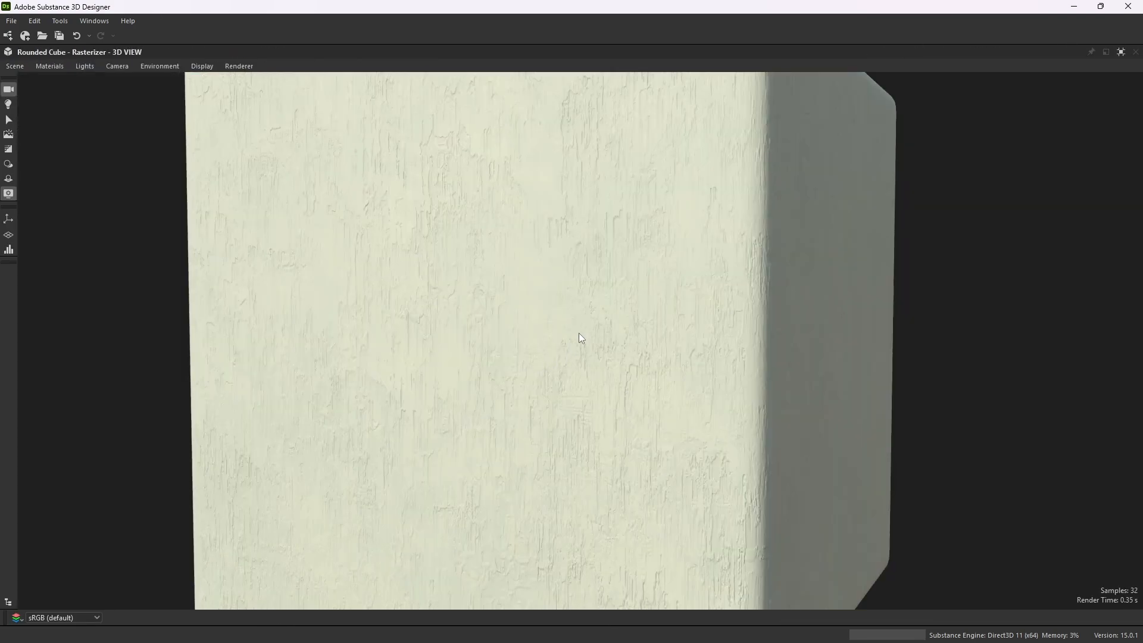
left_click_drag(581, 338, 470, 384)
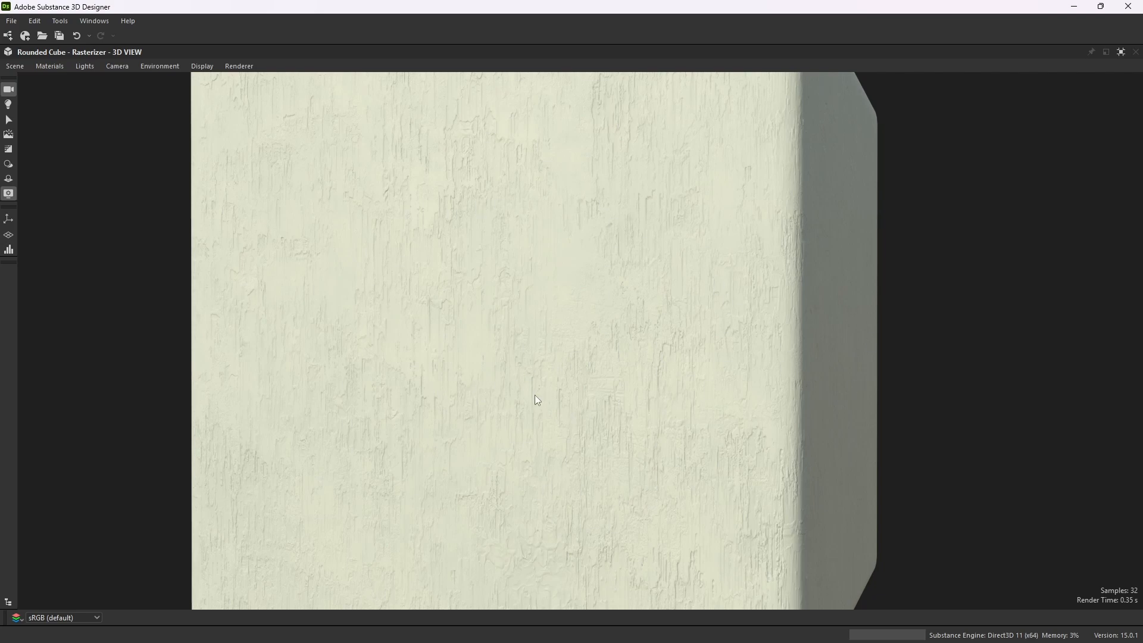
scroll(495, 427, "up", 5)
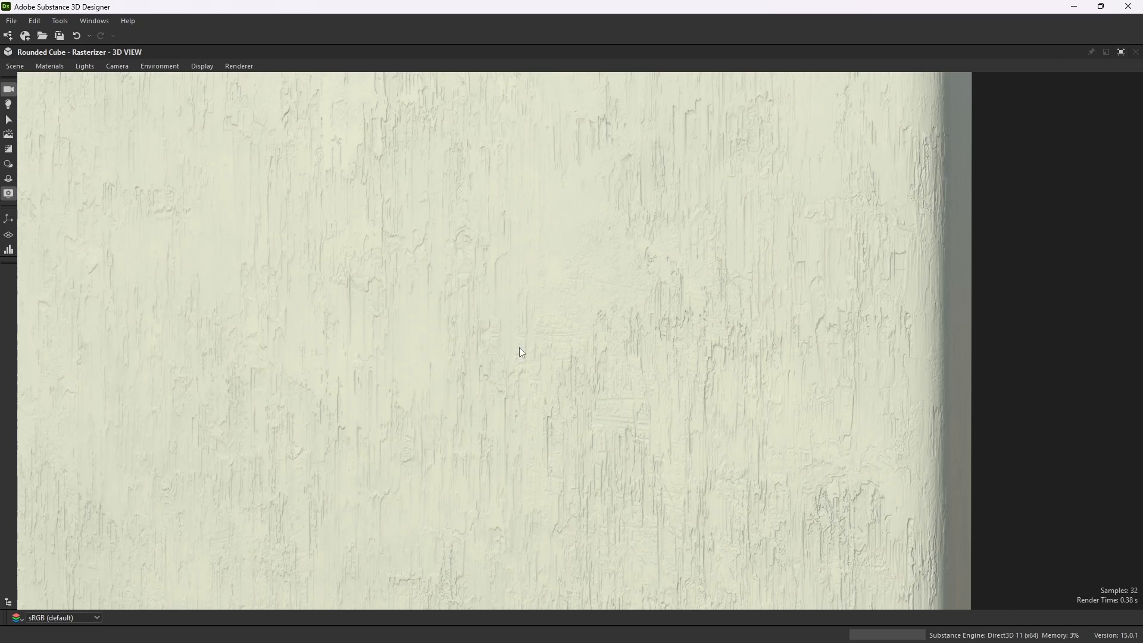
left_click_drag(519, 348, 473, 353)
scroll(598, 343, "down", 3)
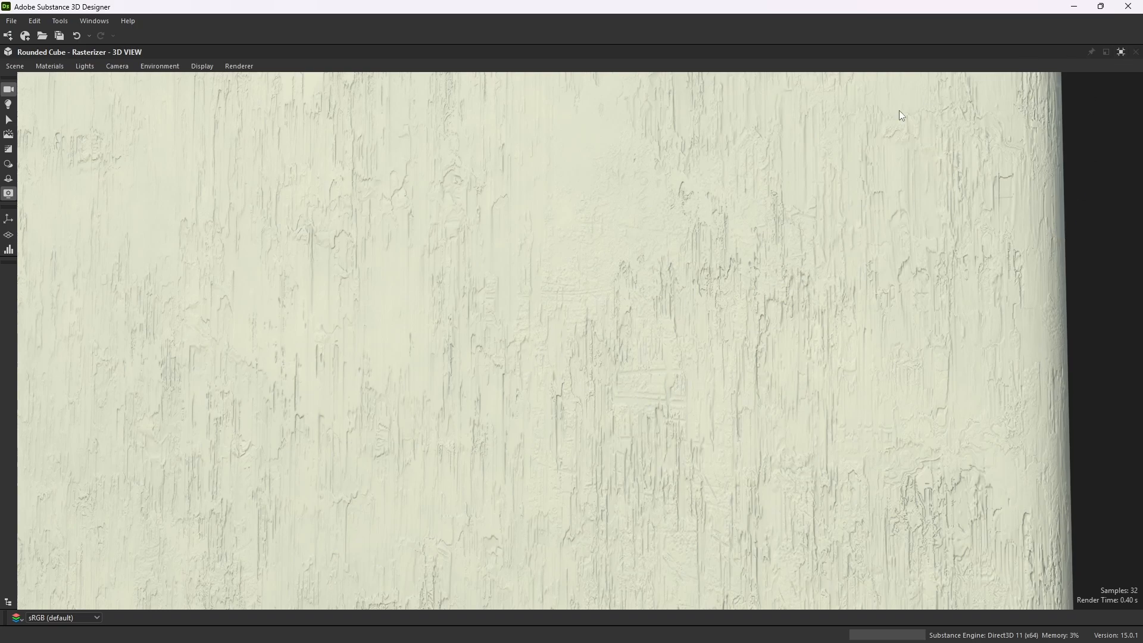
left_click(1122, 52)
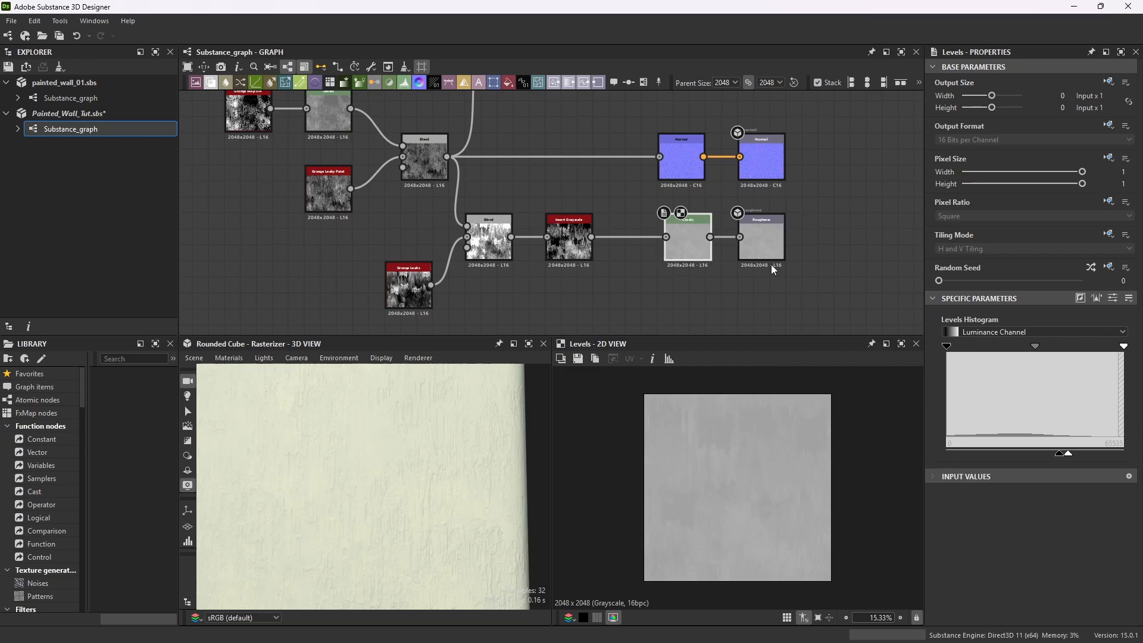
- Set the intensity of the Normal node feeding the Normal output to 0.5
scroll(698, 123, "up", 5)
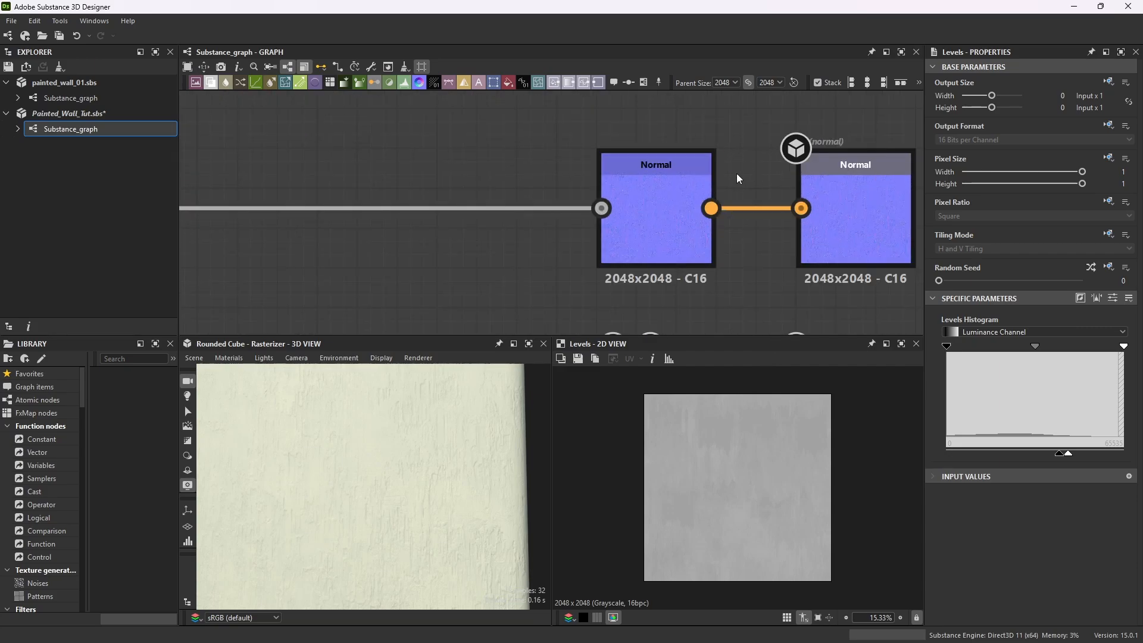
scroll(695, 165, "down", 5)
scroll(721, 158, "up", 3)
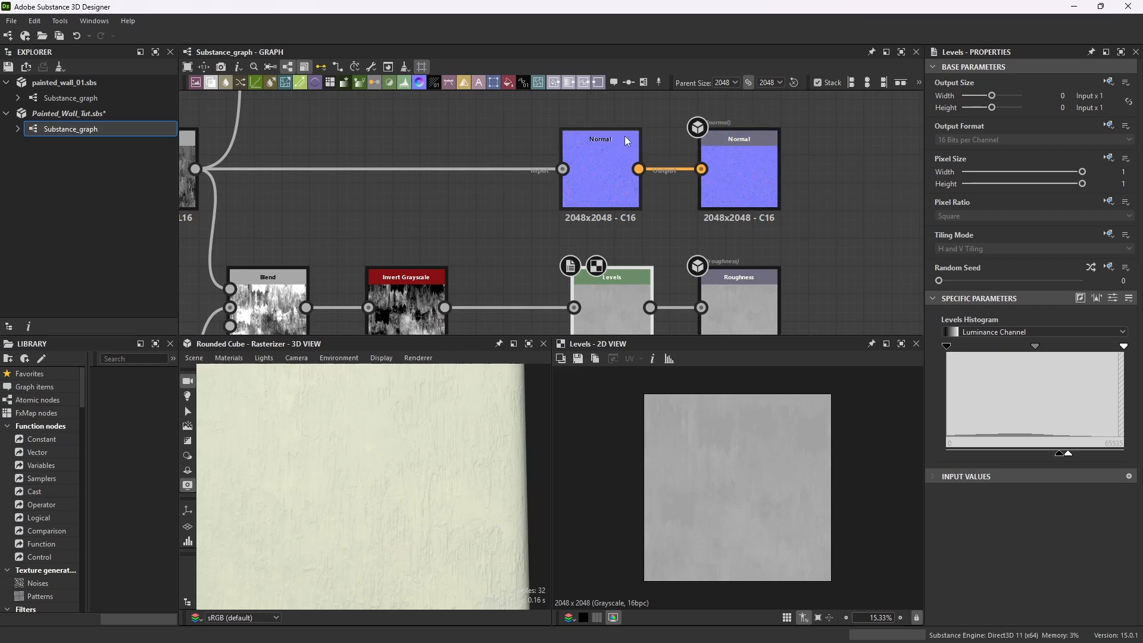
mouse_move(631, 140)
left_mouse_down()
mouse_move(660, 141)
mouse_move(618, 142)
mouse_move(639, 143)
left_mouse_up()
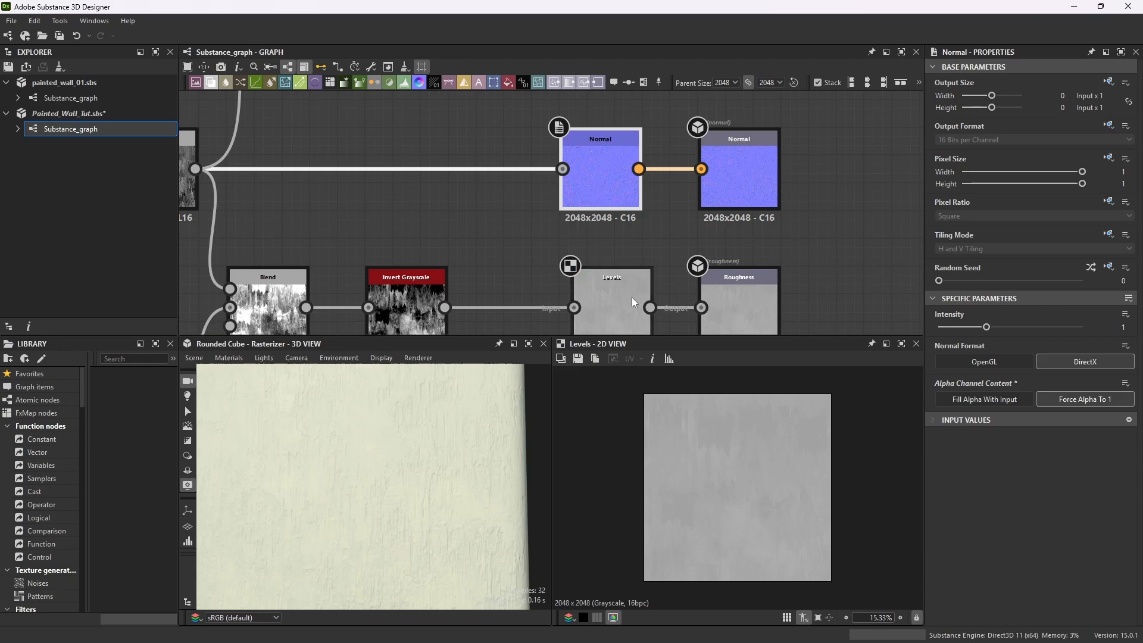
scroll(490, 199, "down", 2)
scroll(490, 197, "down", 1)
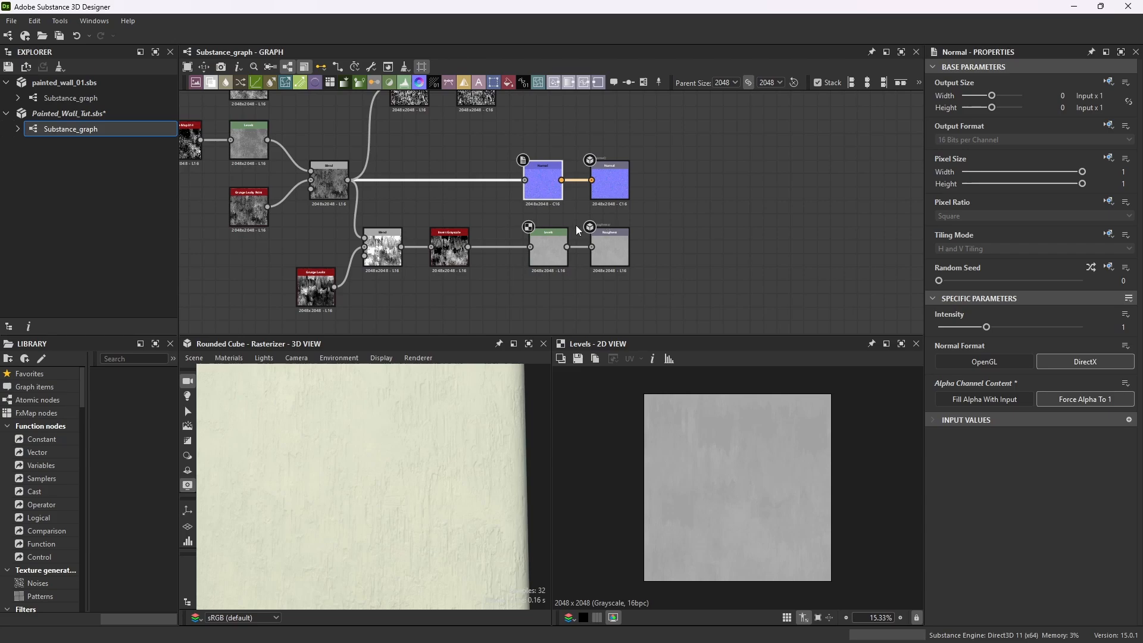
scroll(395, 481, "down", 4)
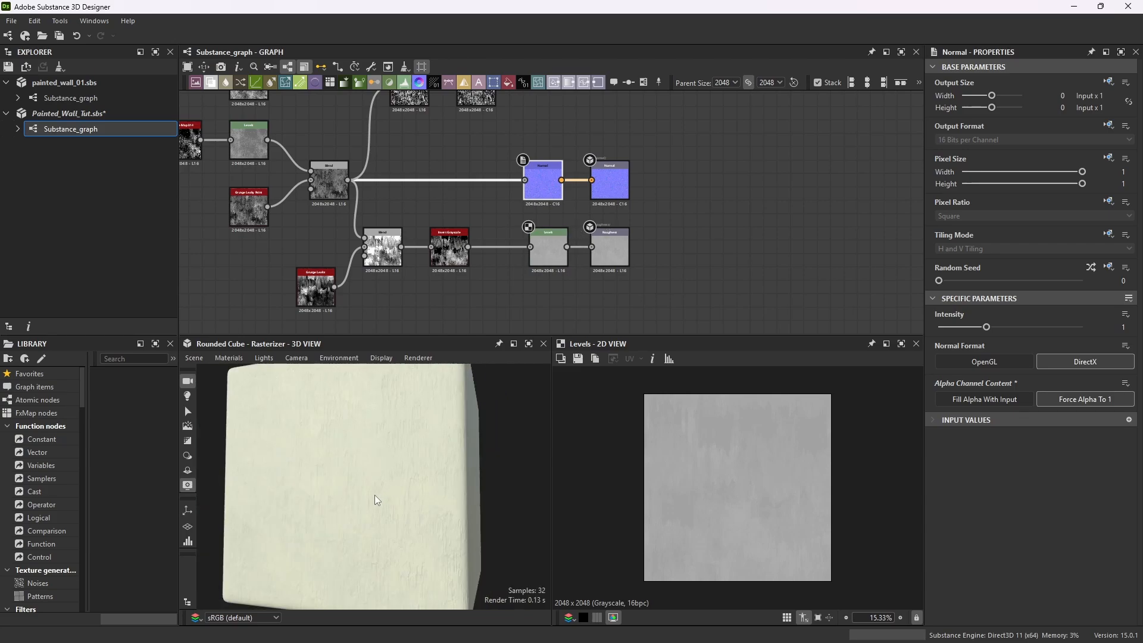
left_click_drag(377, 509, 384, 509)
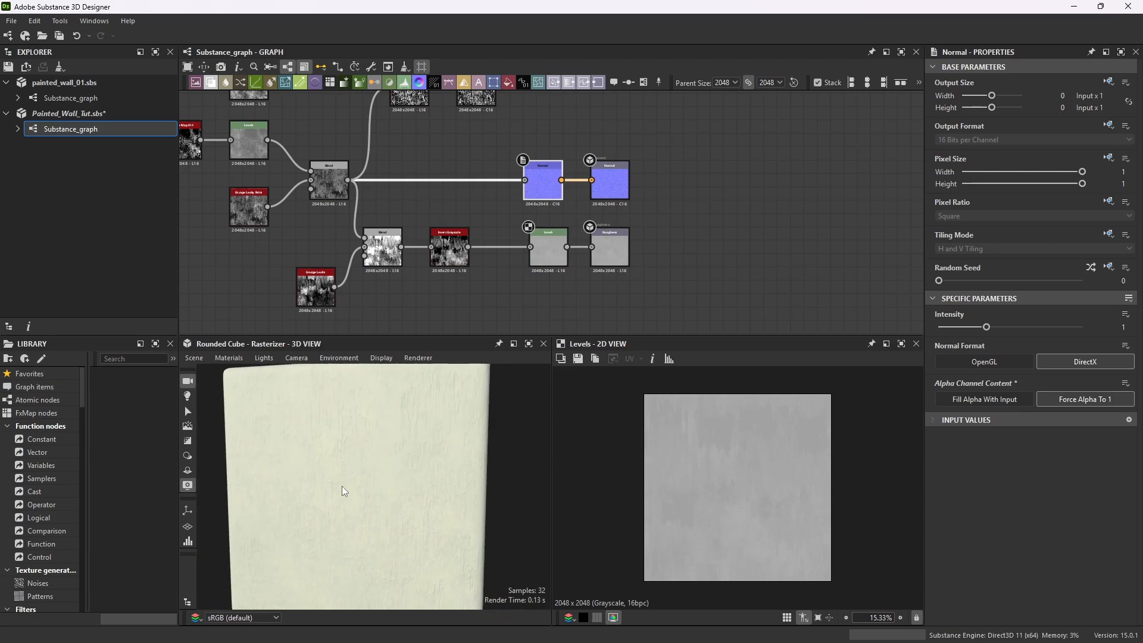
scroll(549, 186, "up", 6)
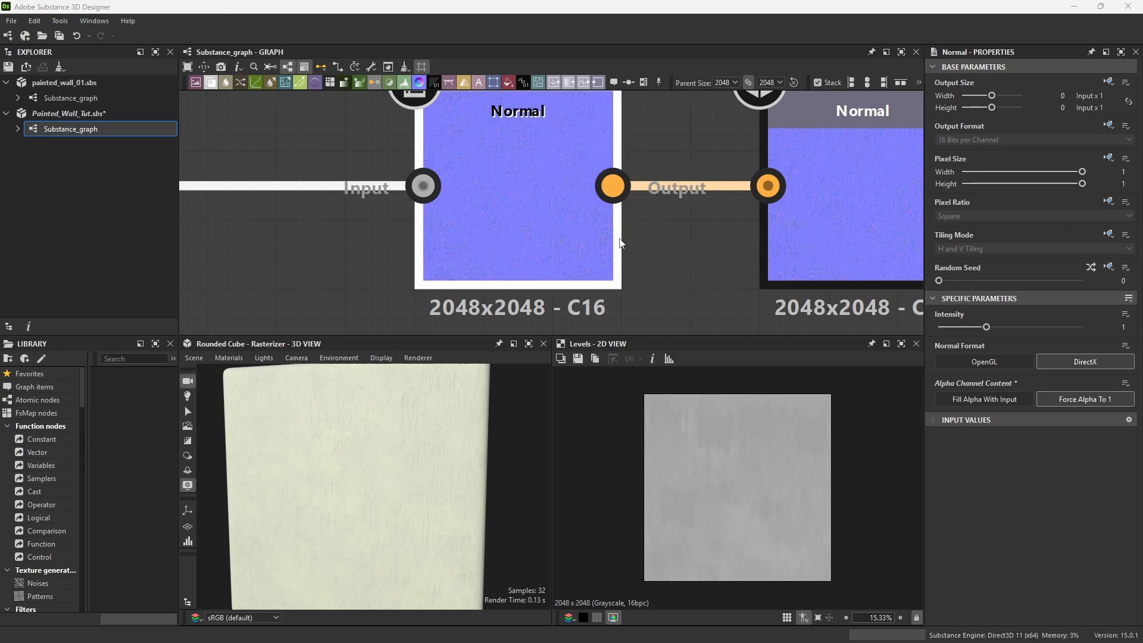
left_click(1125, 328)
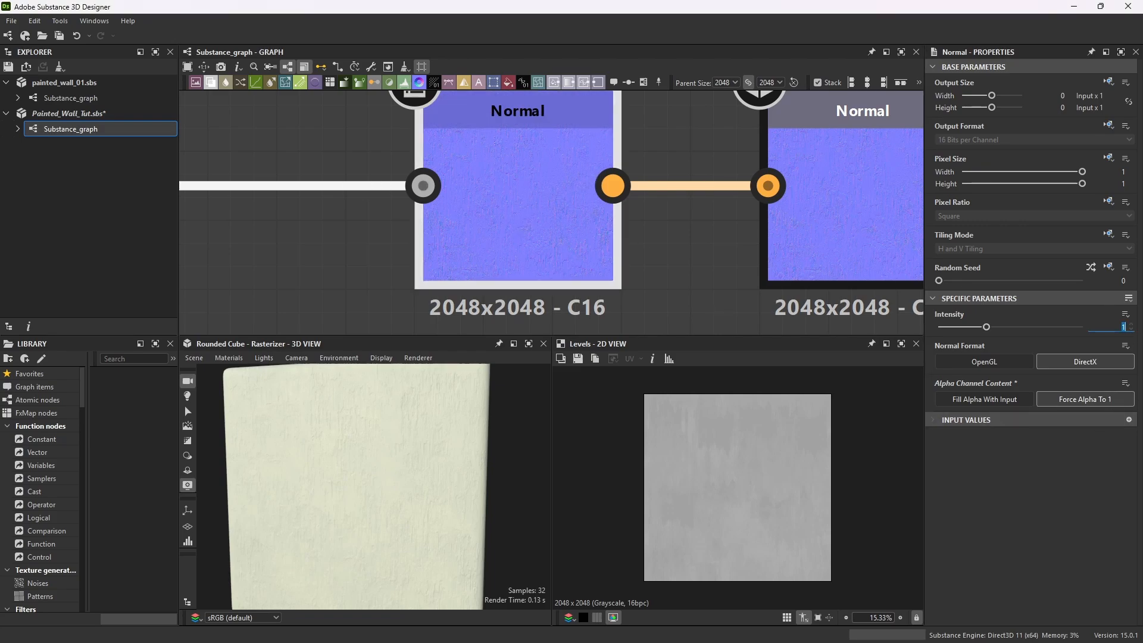
key("BackSpace")
type(".5")
key("Return")
- Inspect the wall's normal detail up close on the rounded cube in a maximized 3D view
left_click(529, 344)
scroll(505, 337, "up", 3)
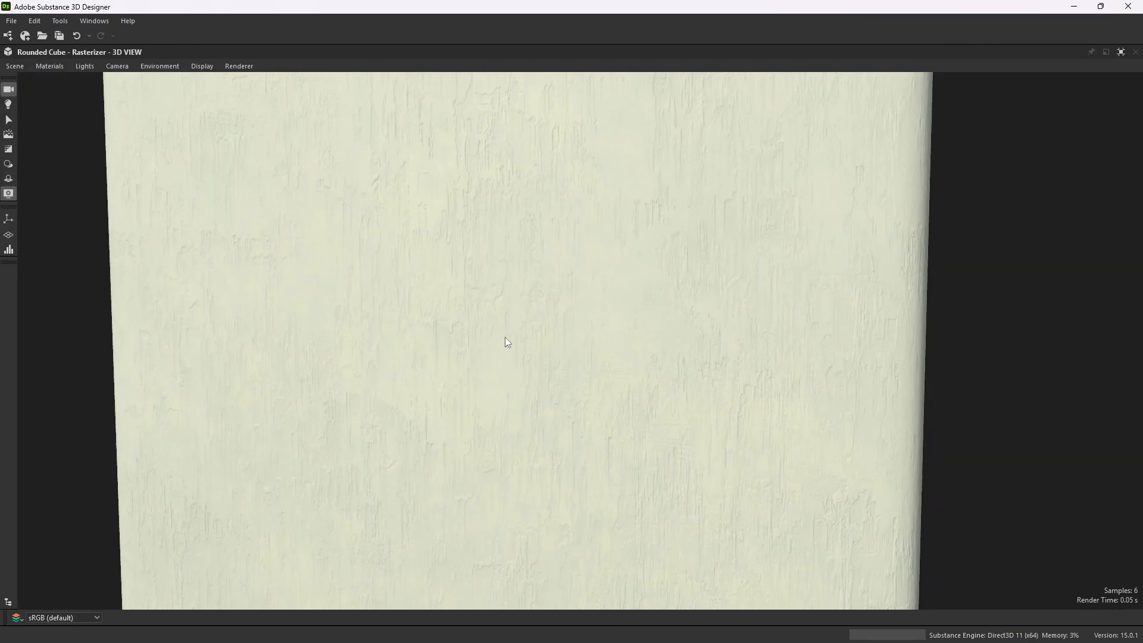
scroll(483, 331, "up", 2)
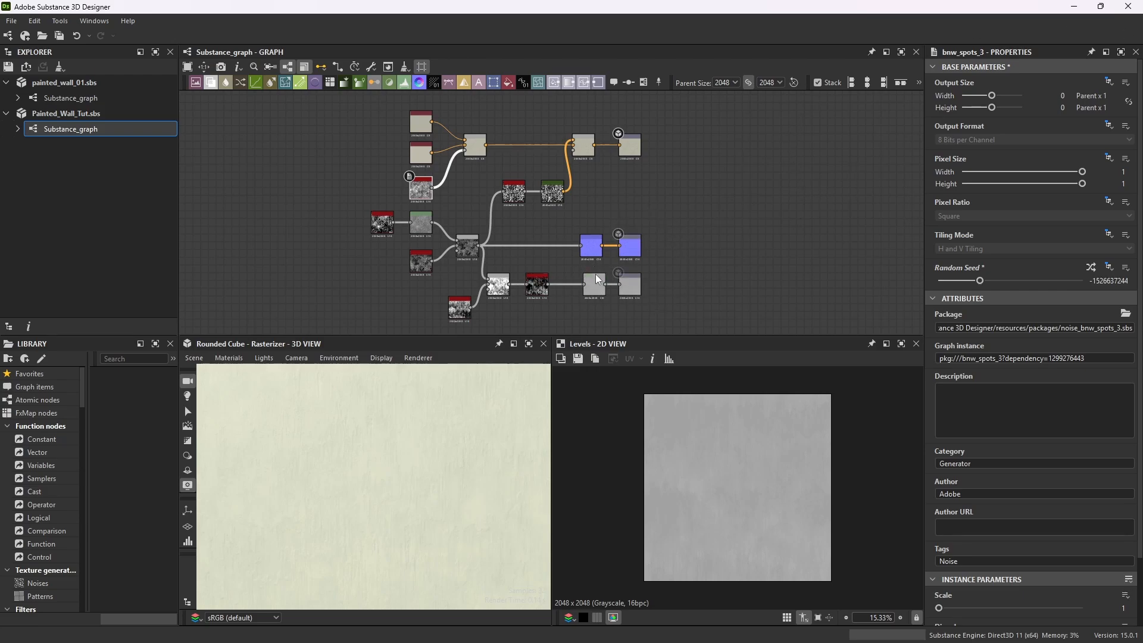
- Review the Normal node's settings, the grunge and Grunge Leaks inputs, and the overall graph layout leading to the outputs
scroll(590, 239, "up", 10)
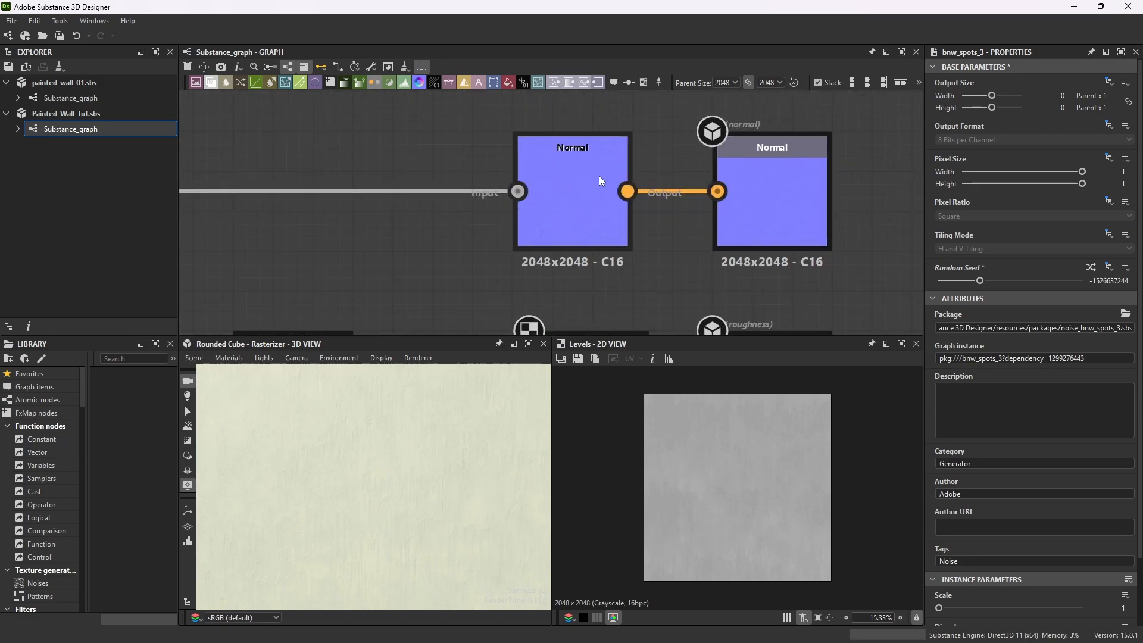
left_click(605, 134)
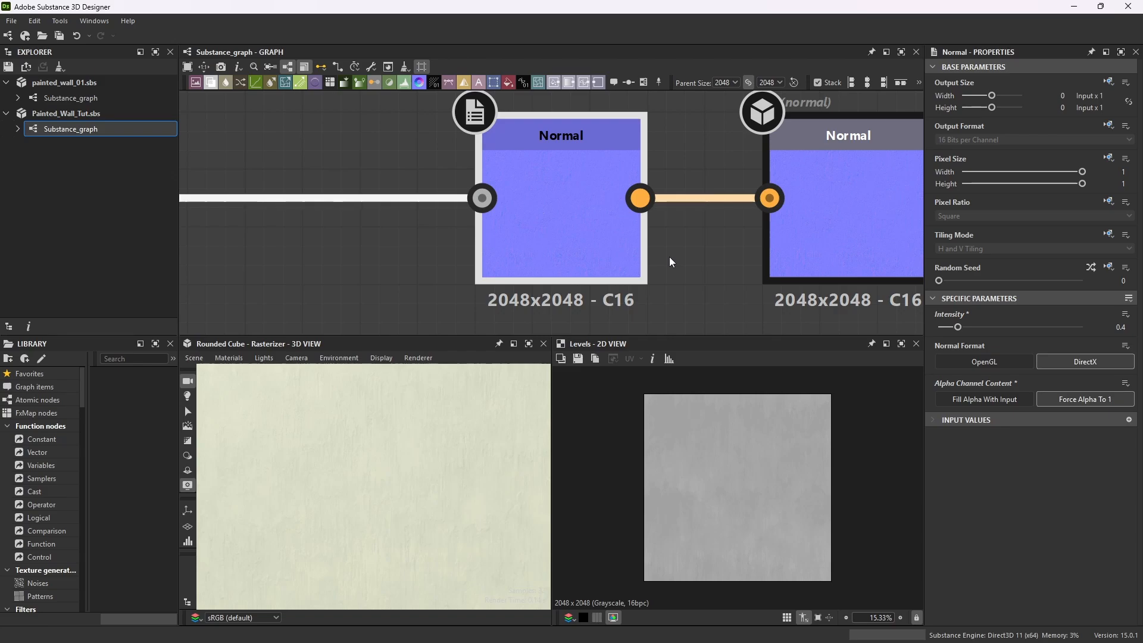
scroll(684, 231, "down", 8)
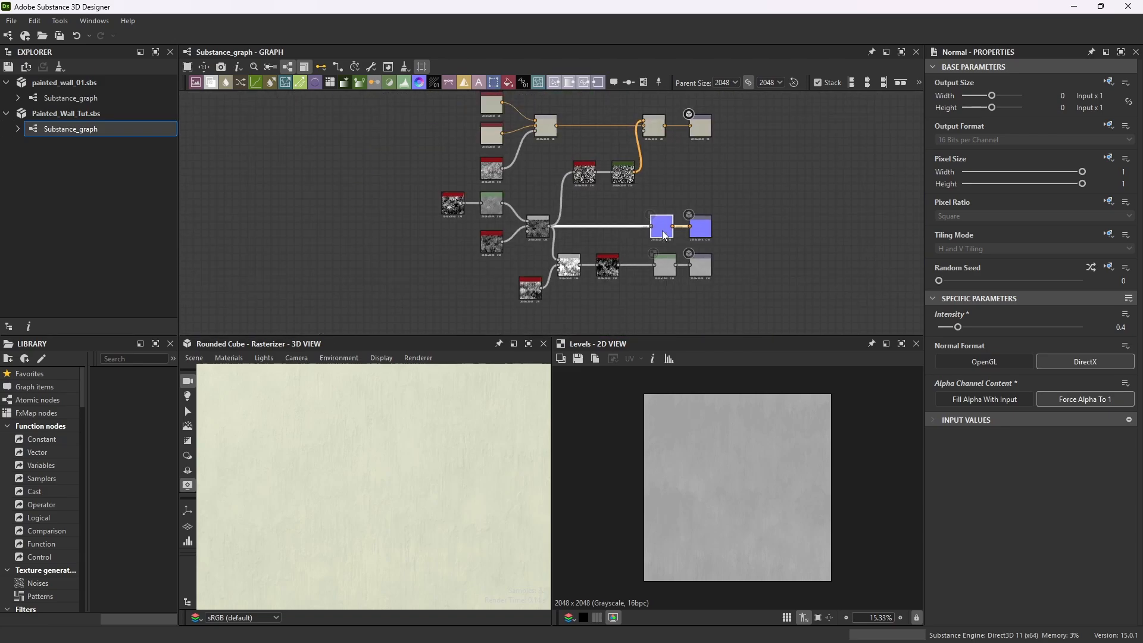
scroll(503, 241, "up", 2)
scroll(503, 240, "up", 2)
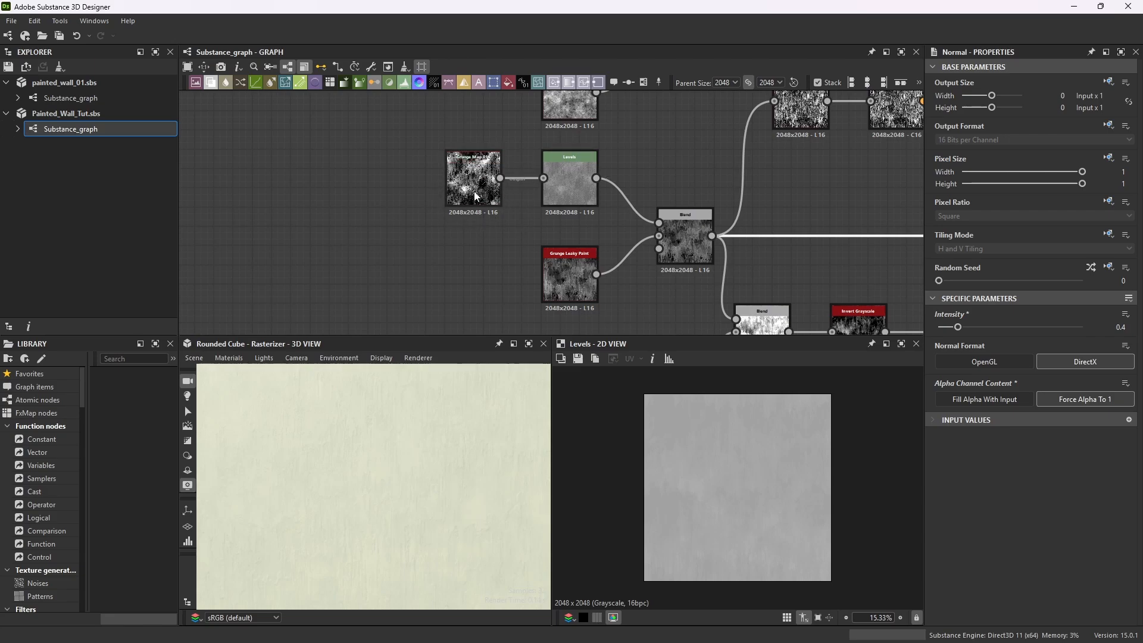
scroll(631, 232, "down", 2)
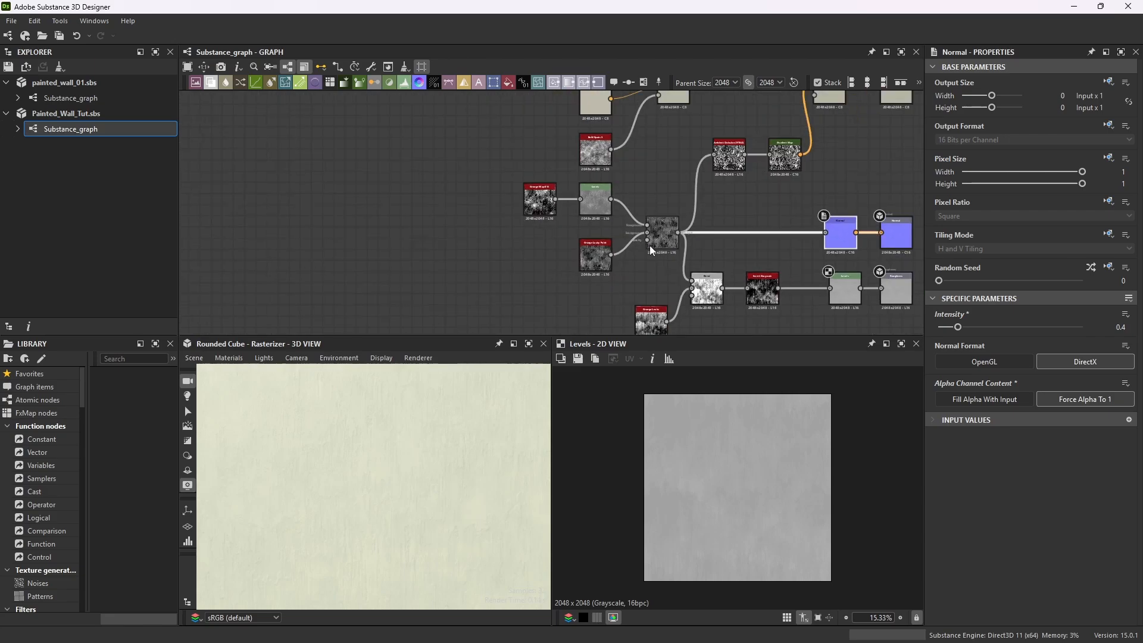
scroll(648, 241, "down", 3)
middle_click_drag(644, 216, 650, 95)
scroll(662, 116, "up", 12)
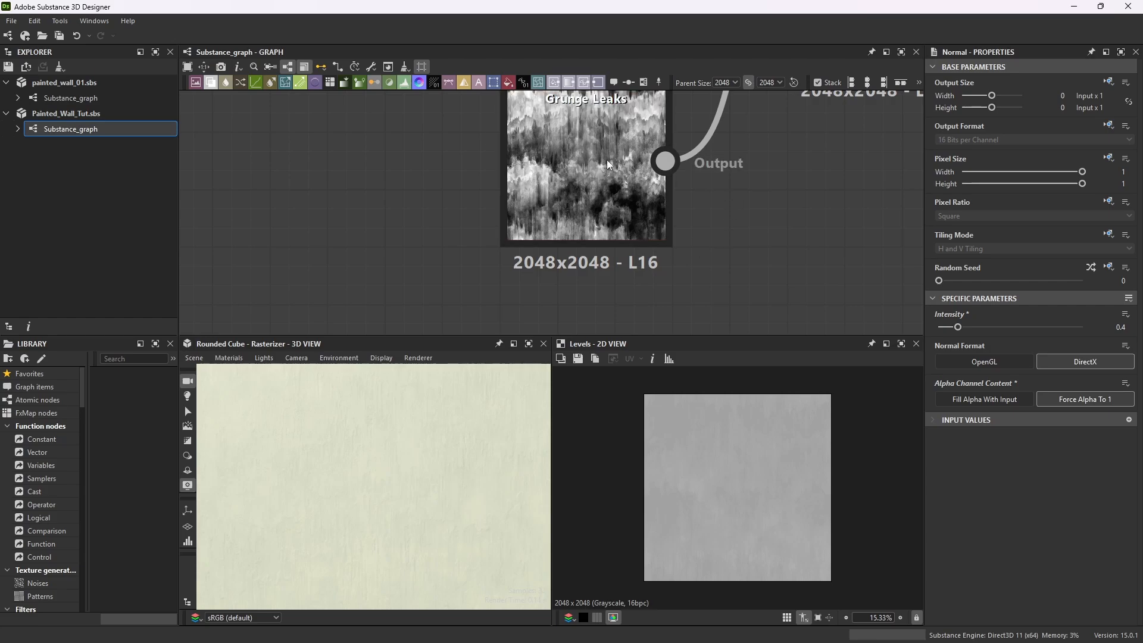
scroll(744, 215, "down", 3)
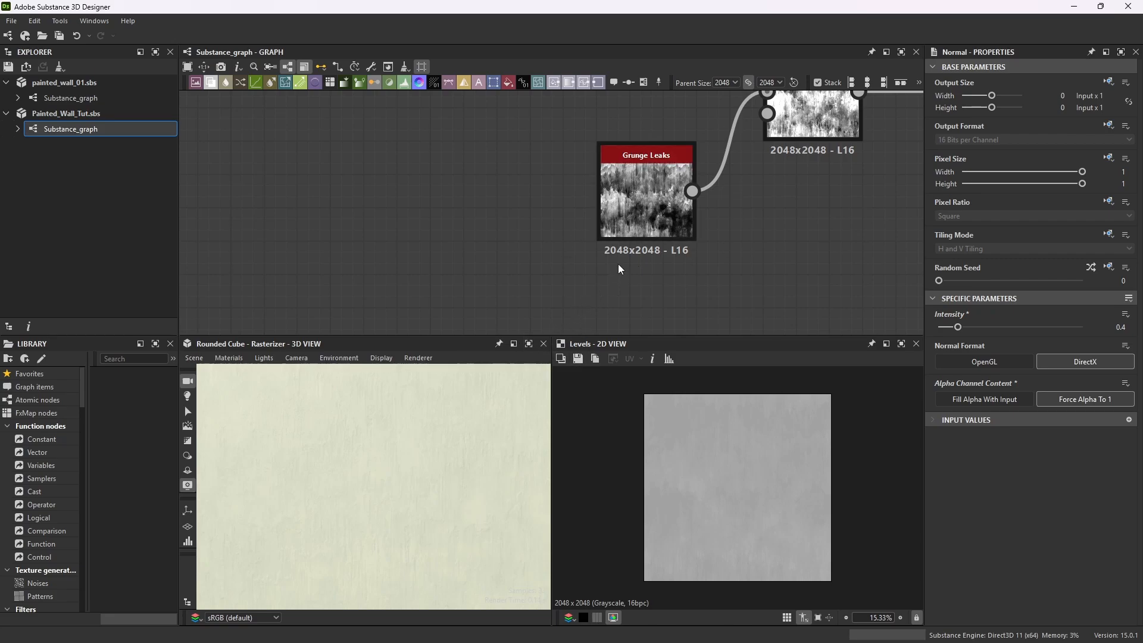
scroll(739, 217, "down", 5)
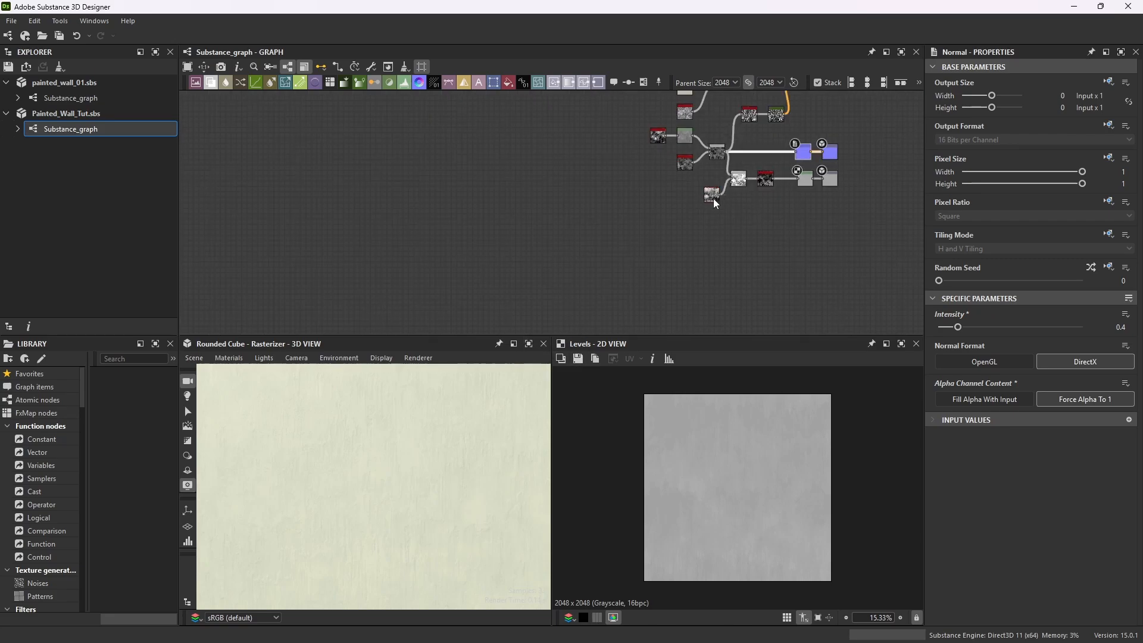
scroll(713, 198, "up", 4)
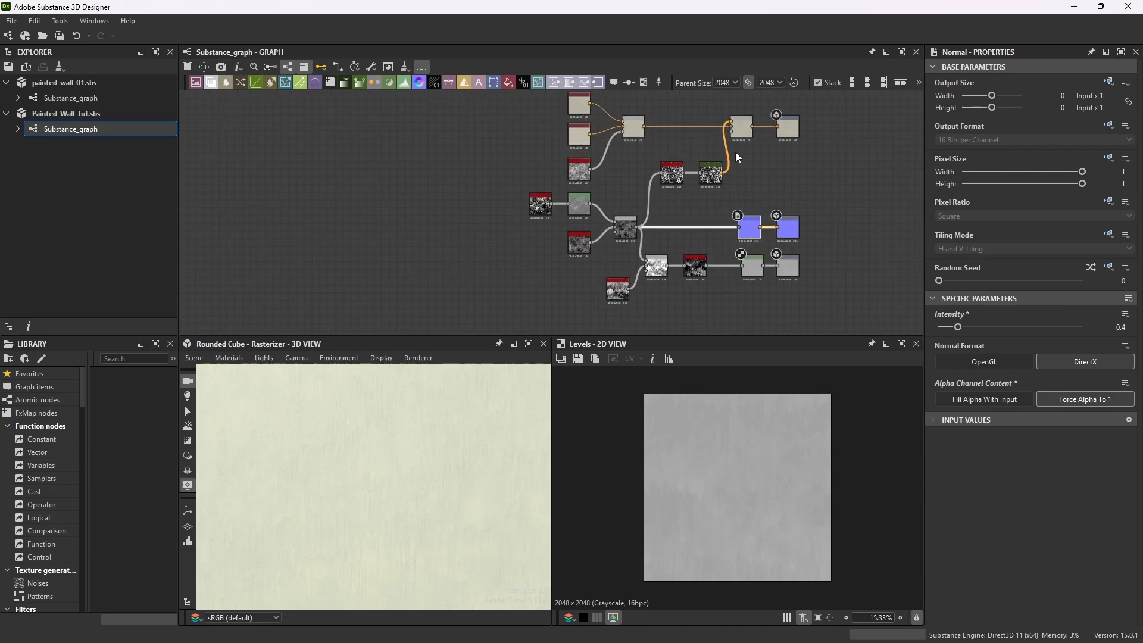
scroll(737, 152, "down", 3)
scroll(755, 140, "up", 4)
scroll(754, 142, "down", 1)
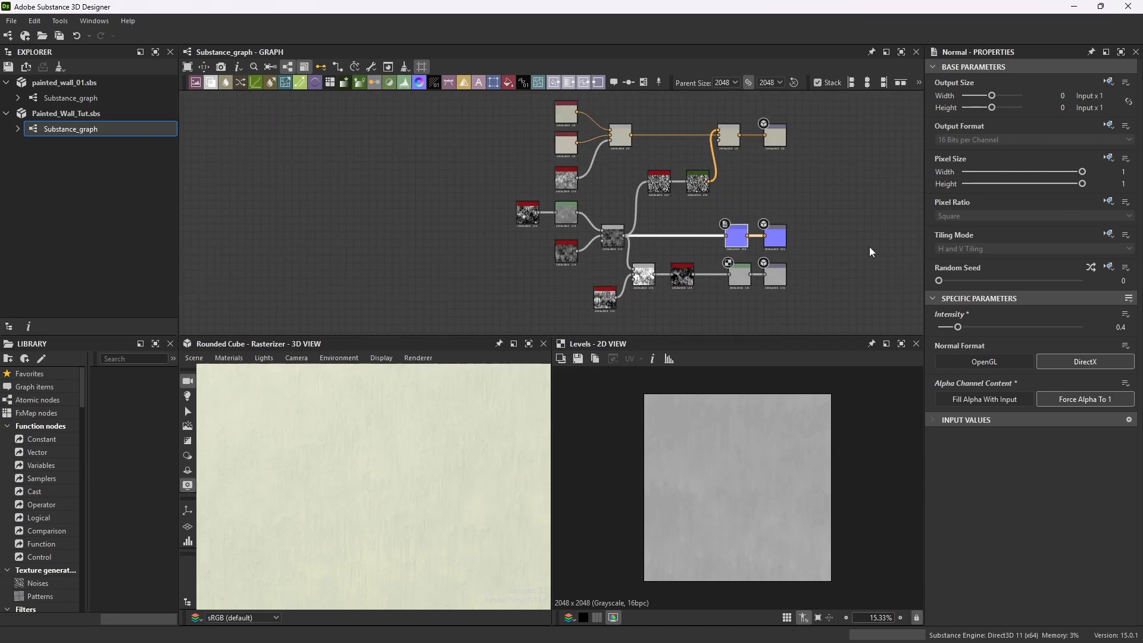